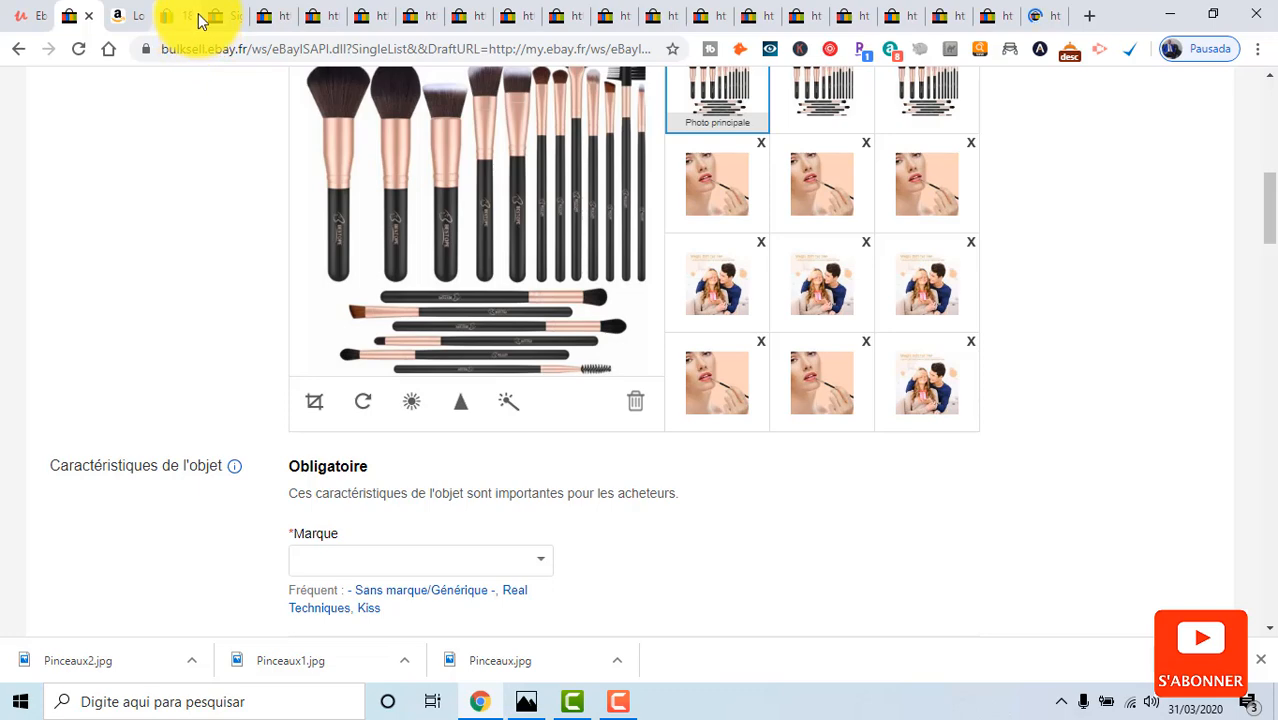
Load the Amazon brush-set tab, close the signin.ebay.com tab, and return to Créer votre annonce.
click(244, 20)
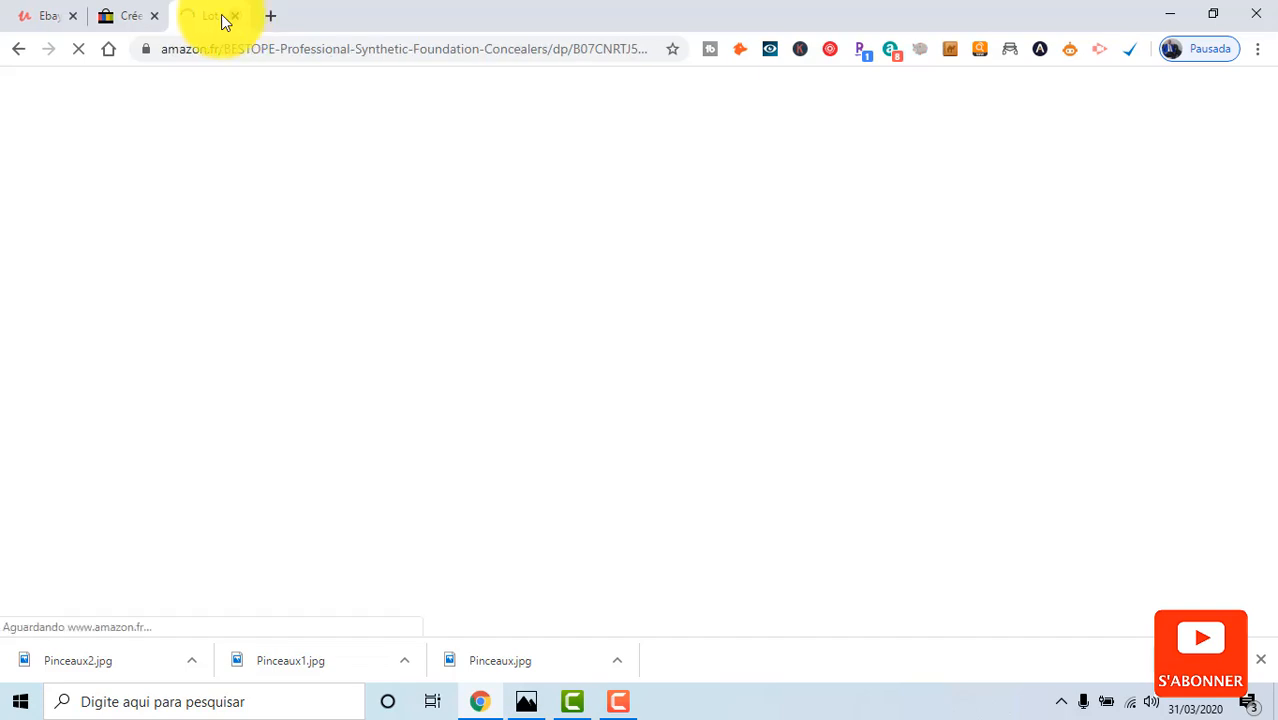
click(138, 20)
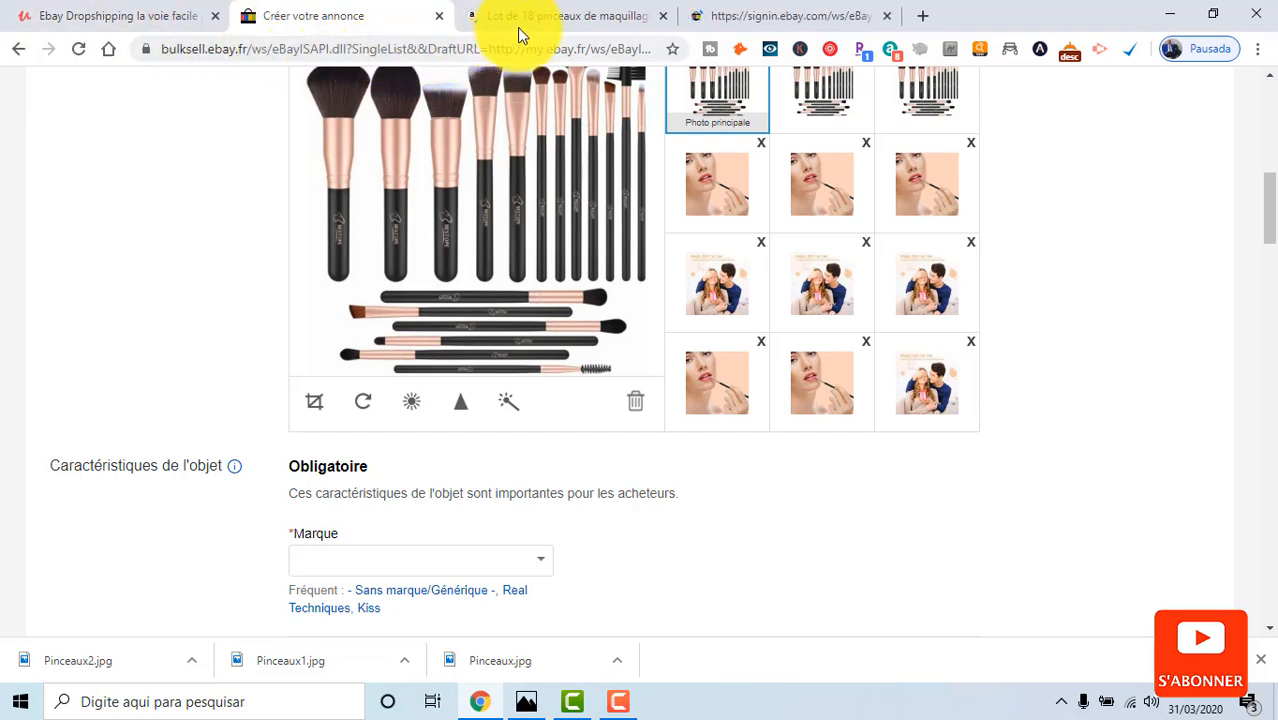
click(550, 15)
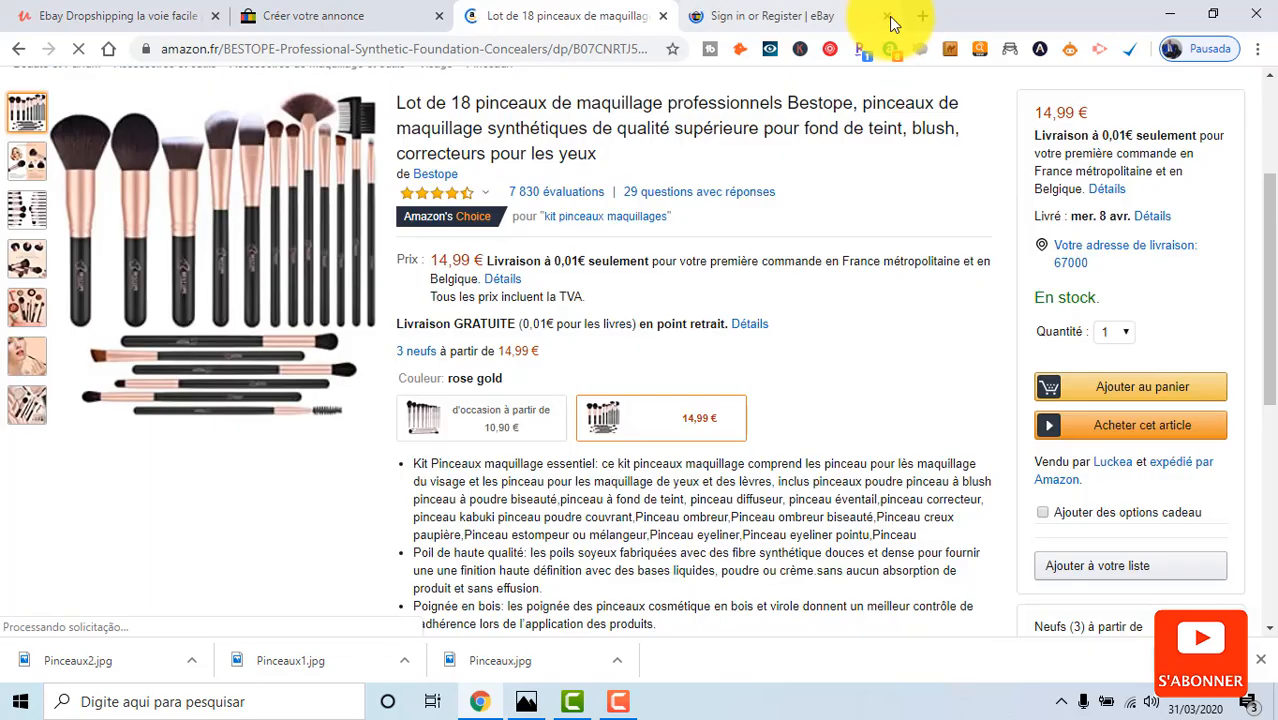
click(886, 16)
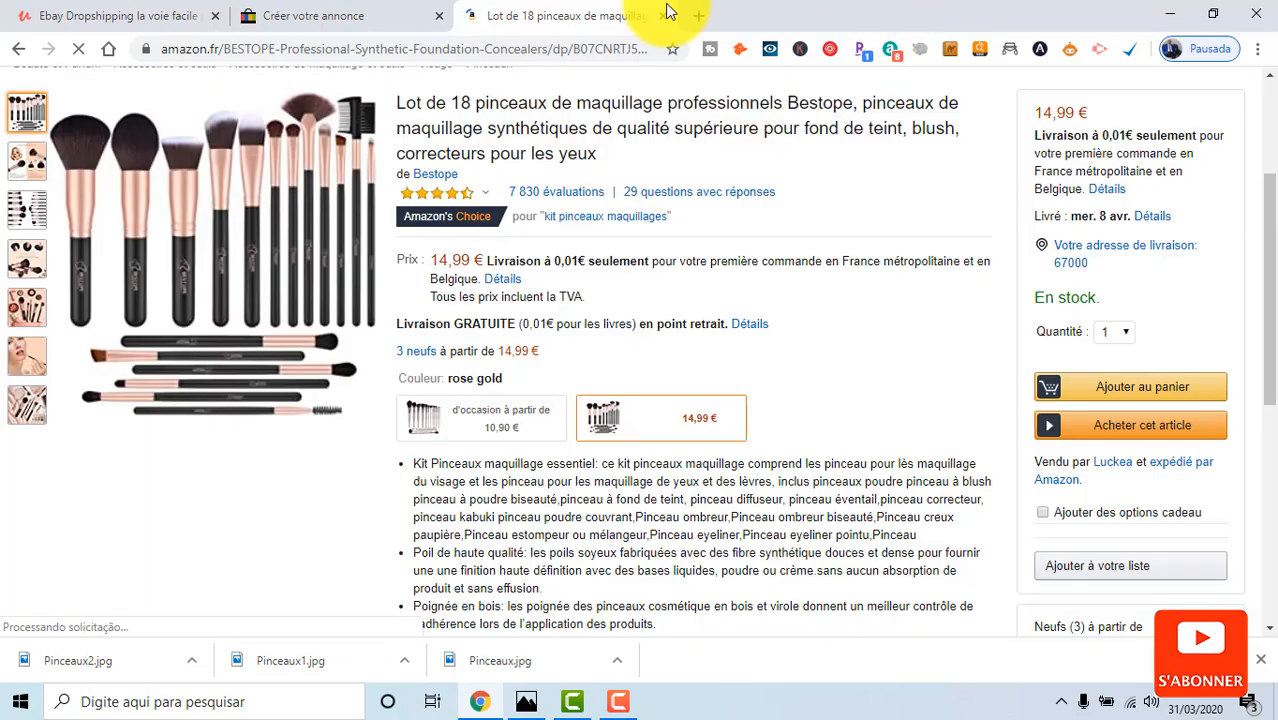
click(326, 14)
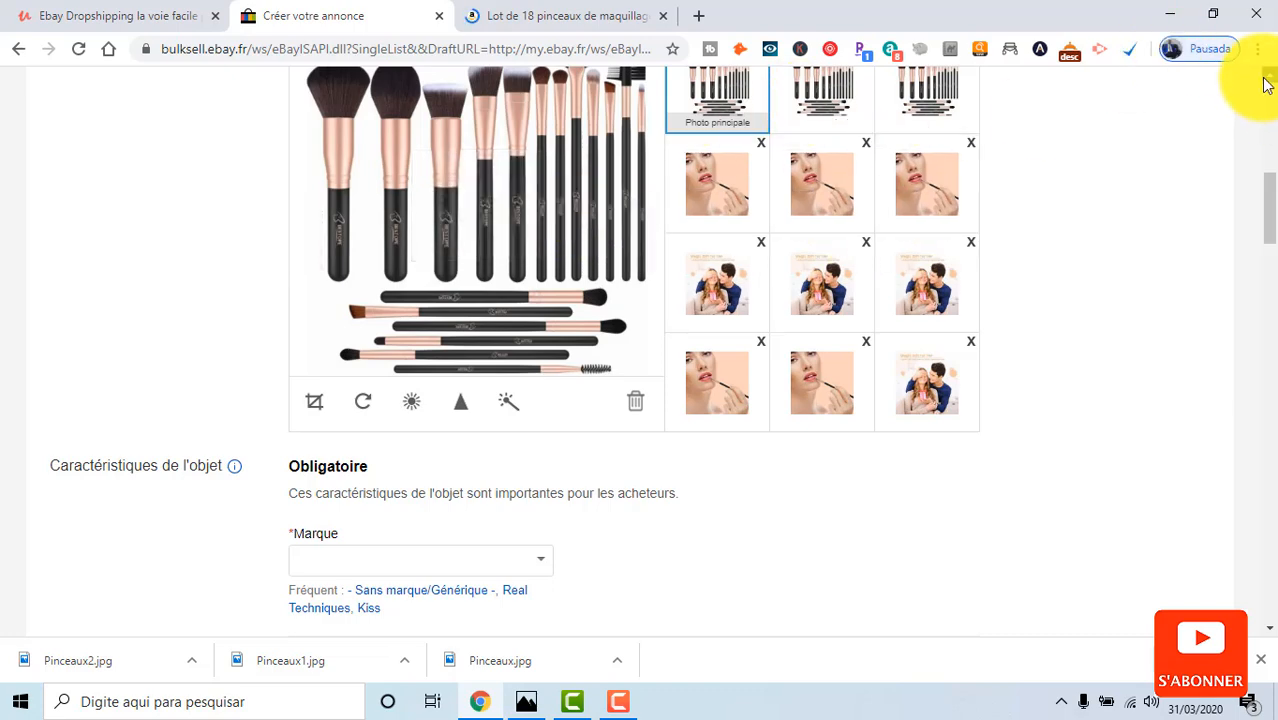
scroll(1265, 85, up, 3)
scroll(1265, 85, up, 4)
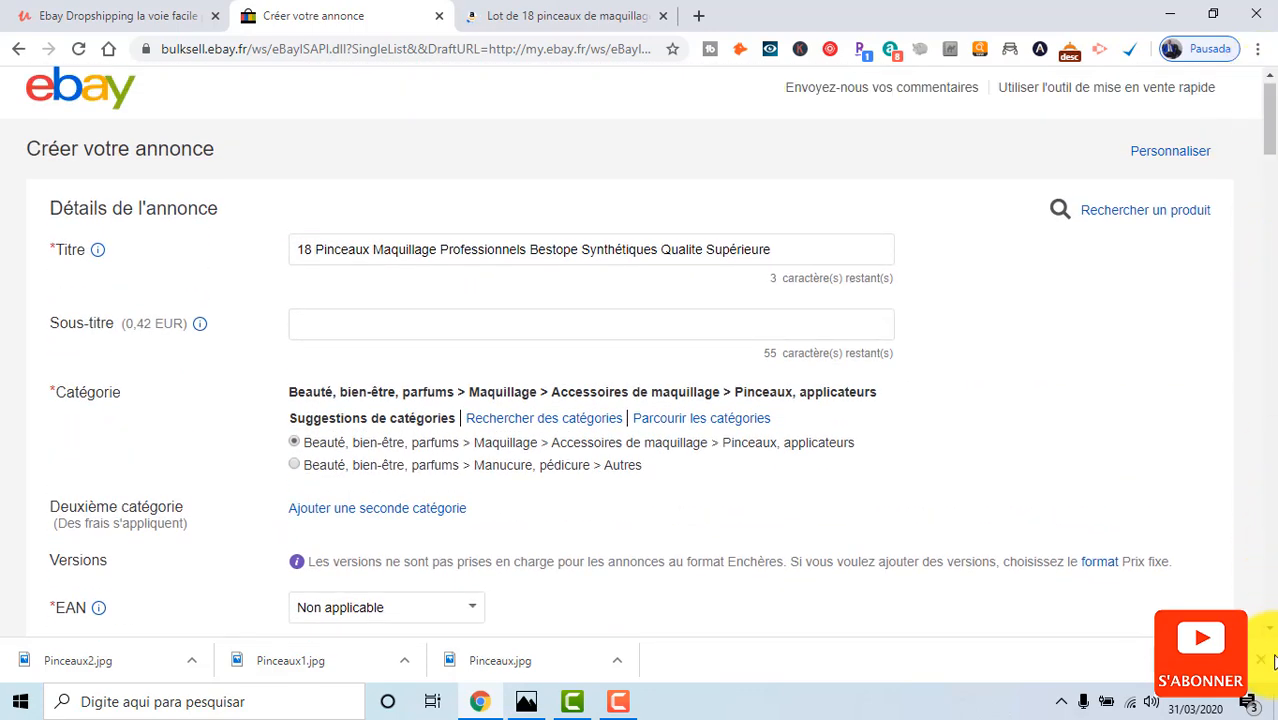
scroll(1272, 624, down, 2)
scroll(1272, 628, down, 4)
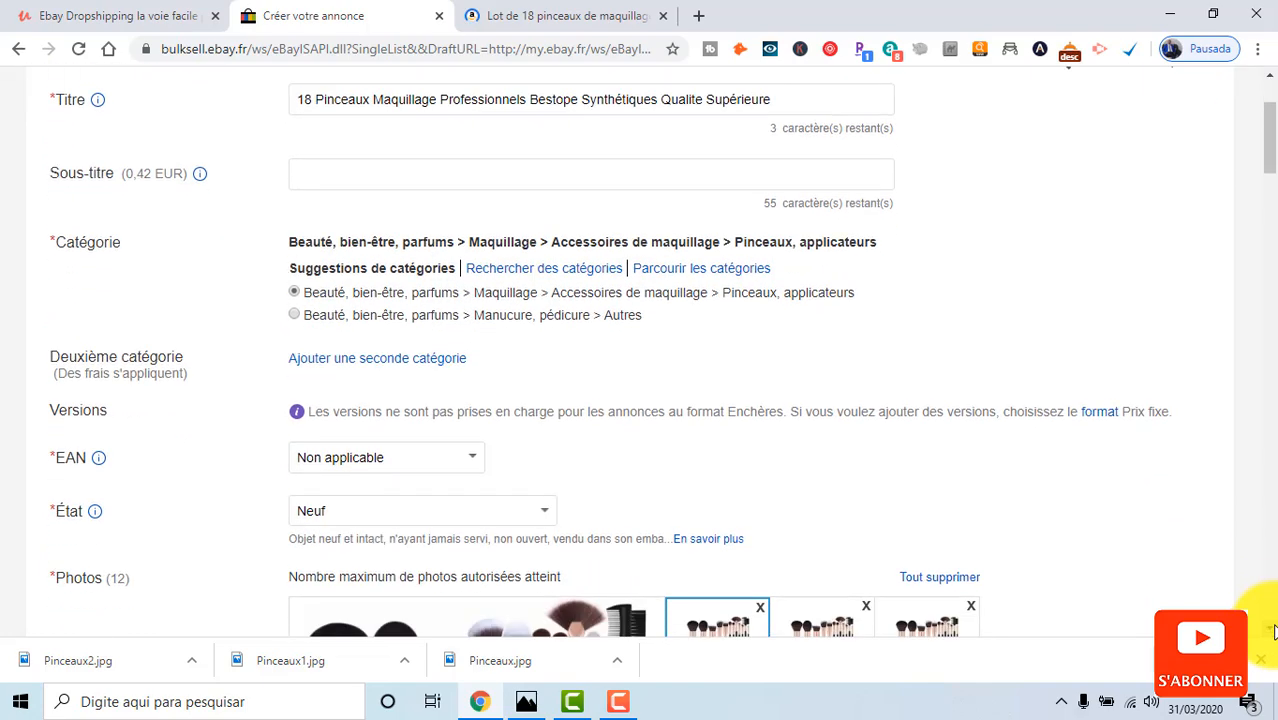
scroll(1272, 628, down, 3)
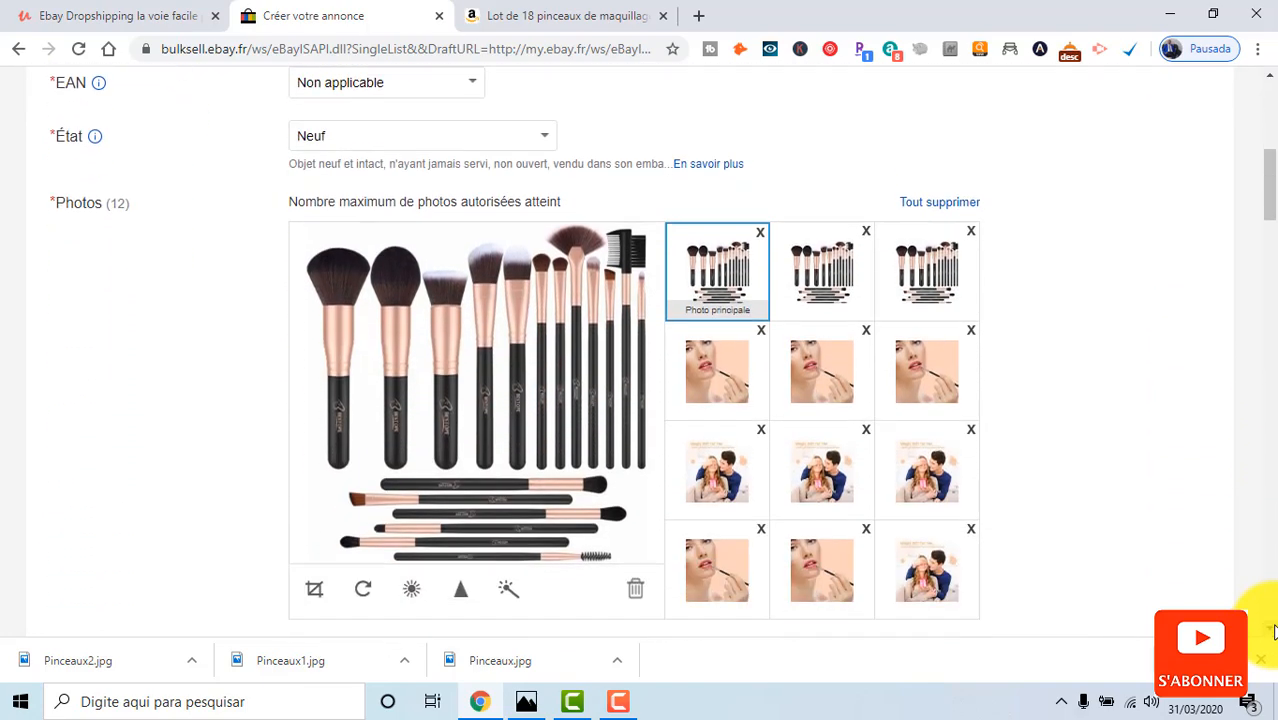
scroll(1272, 628, down, 3)
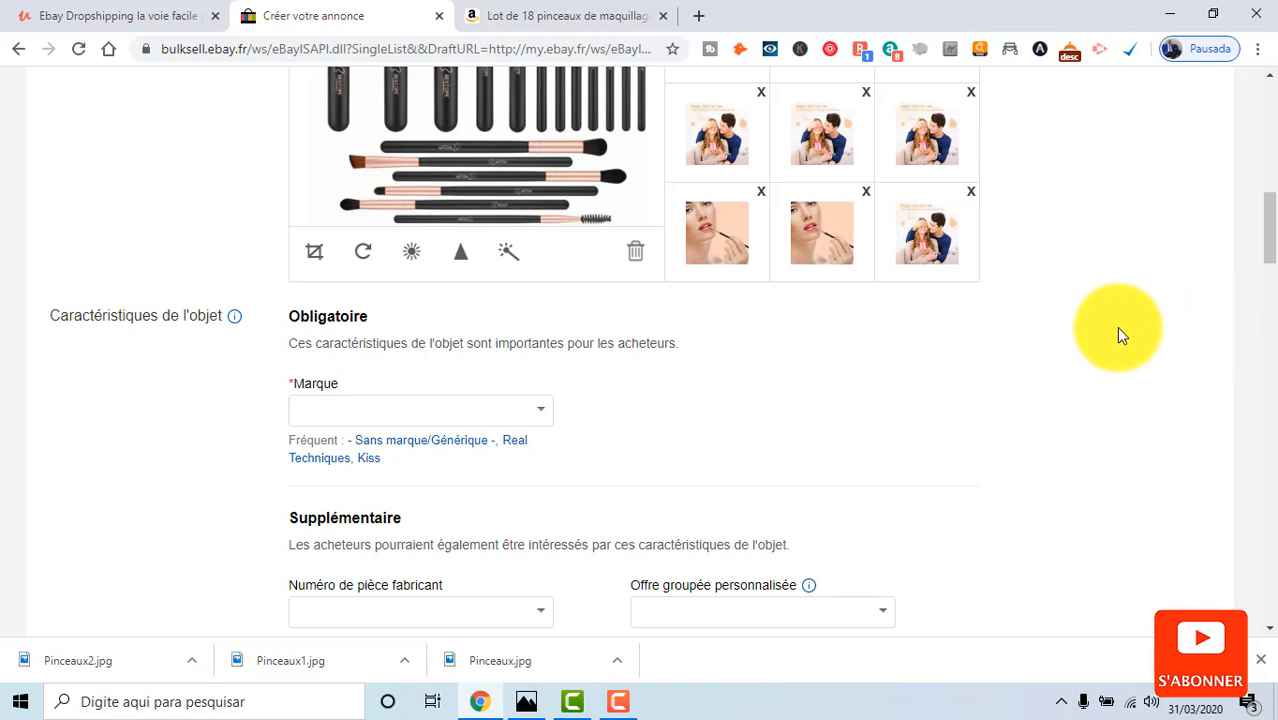
Open the Marque list, then find BESTOPE under Informations sur le produit on the Amazon page.
click(540, 412)
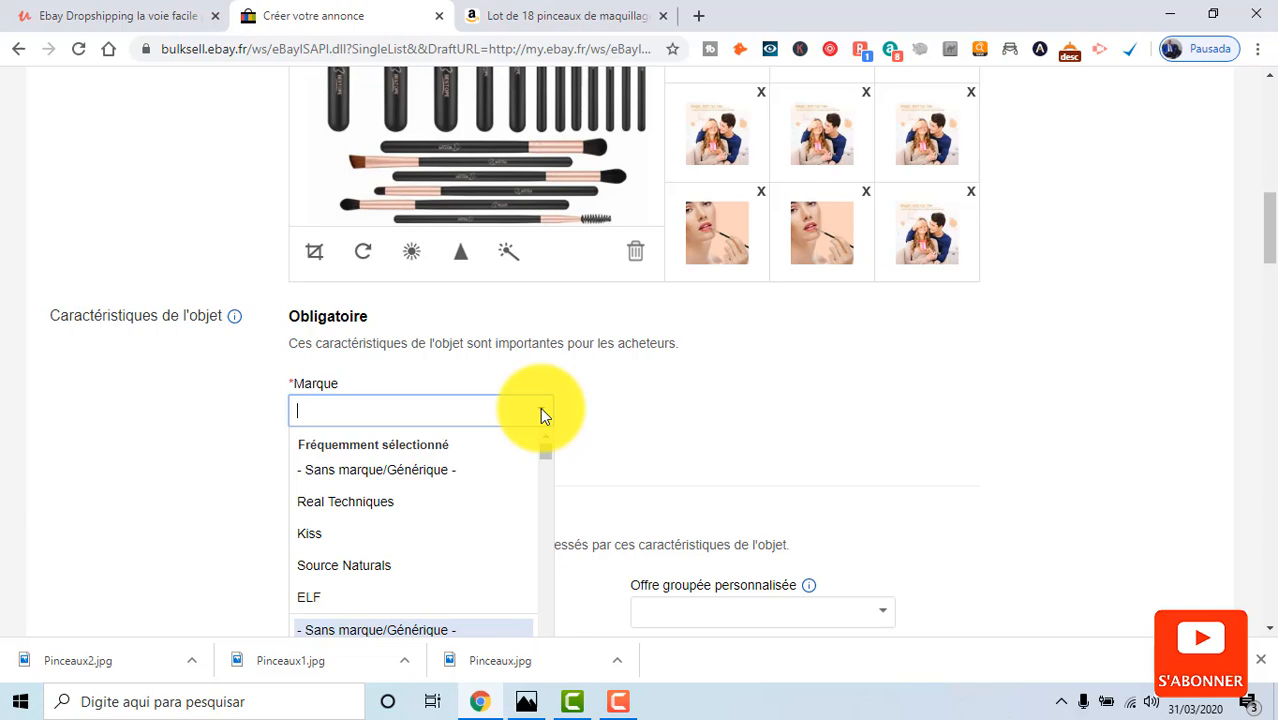
click(600, 12)
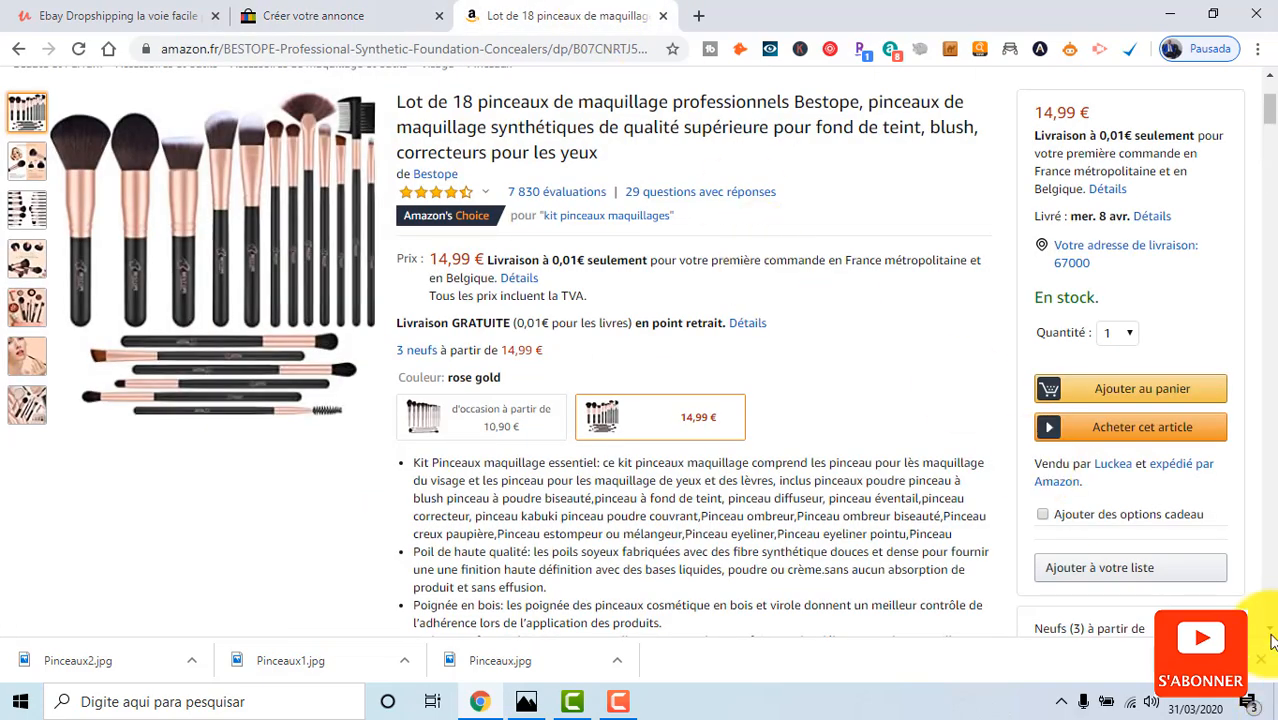
scroll(1270, 638, down, 1)
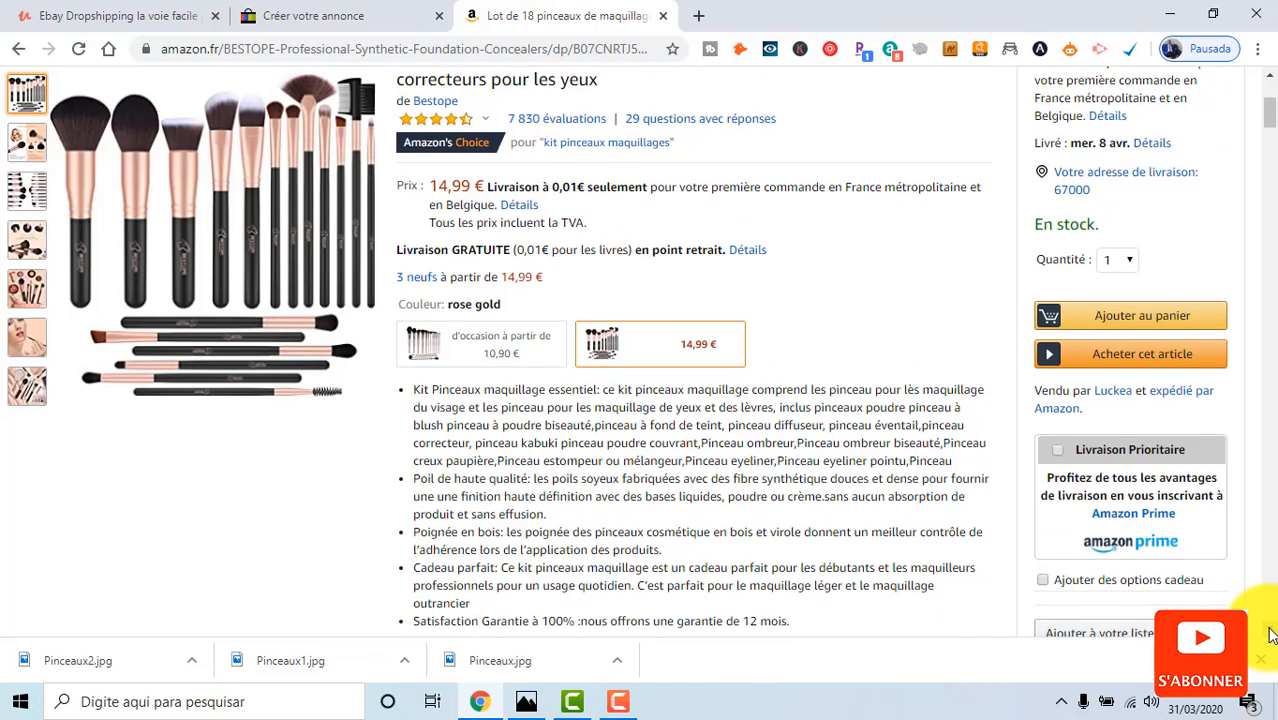
scroll(1270, 636, down, 1)
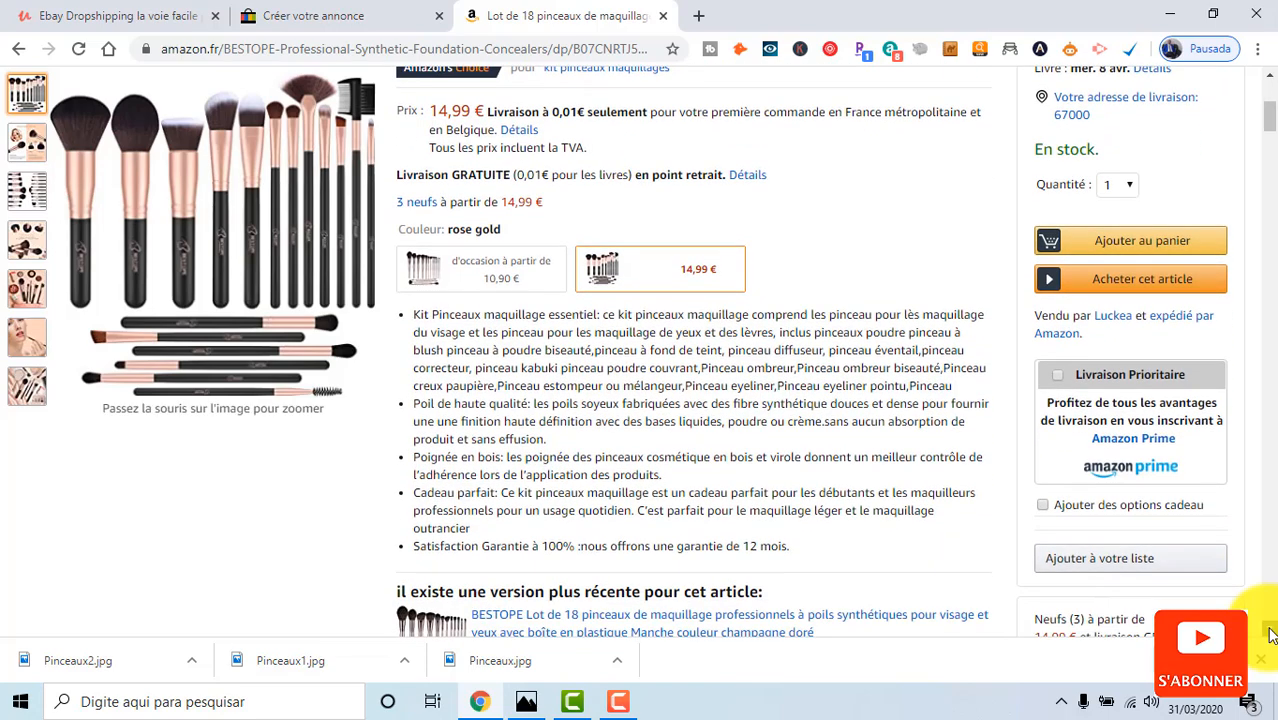
scroll(1272, 636, down, 1)
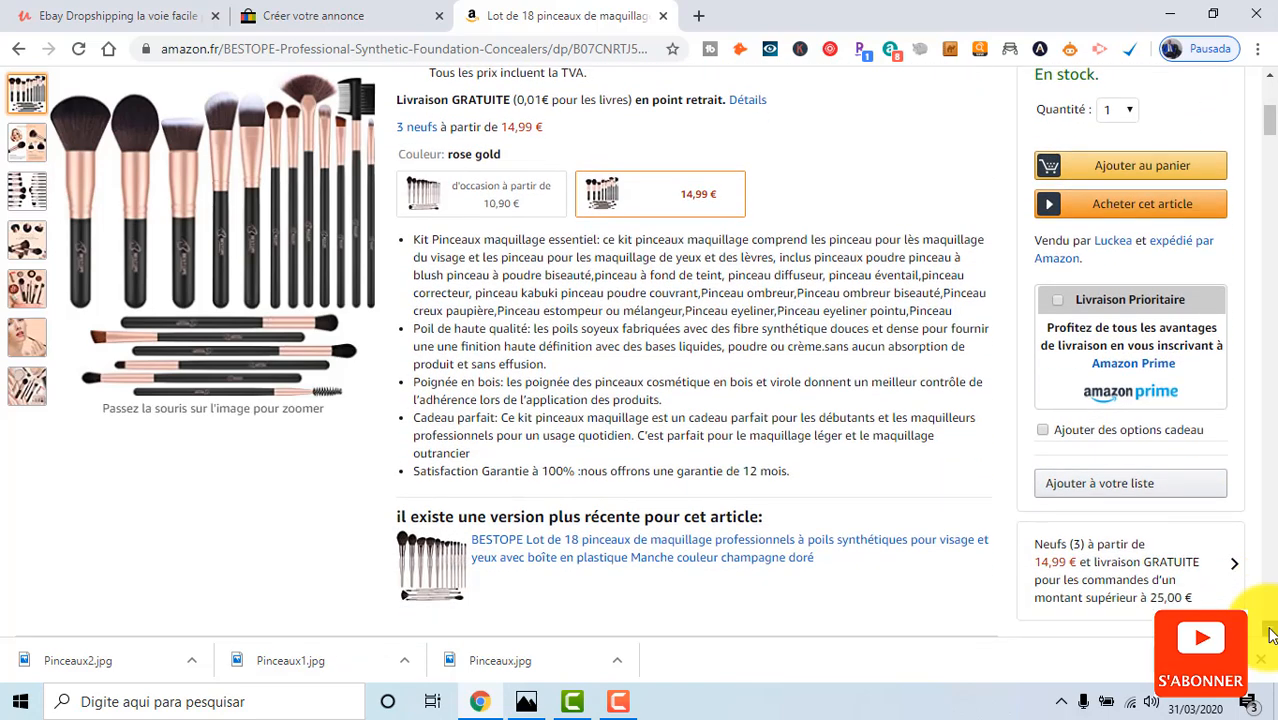
scroll(1270, 636, down, 1)
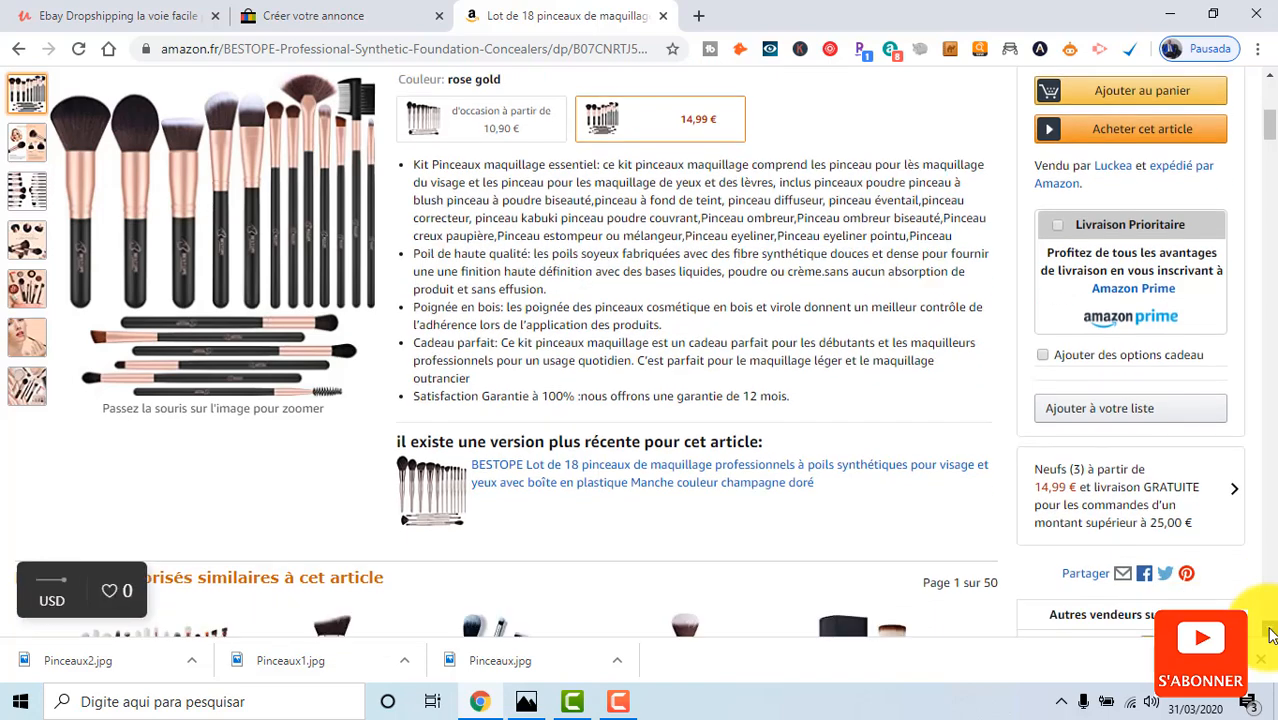
scroll(1268, 146, down, 2)
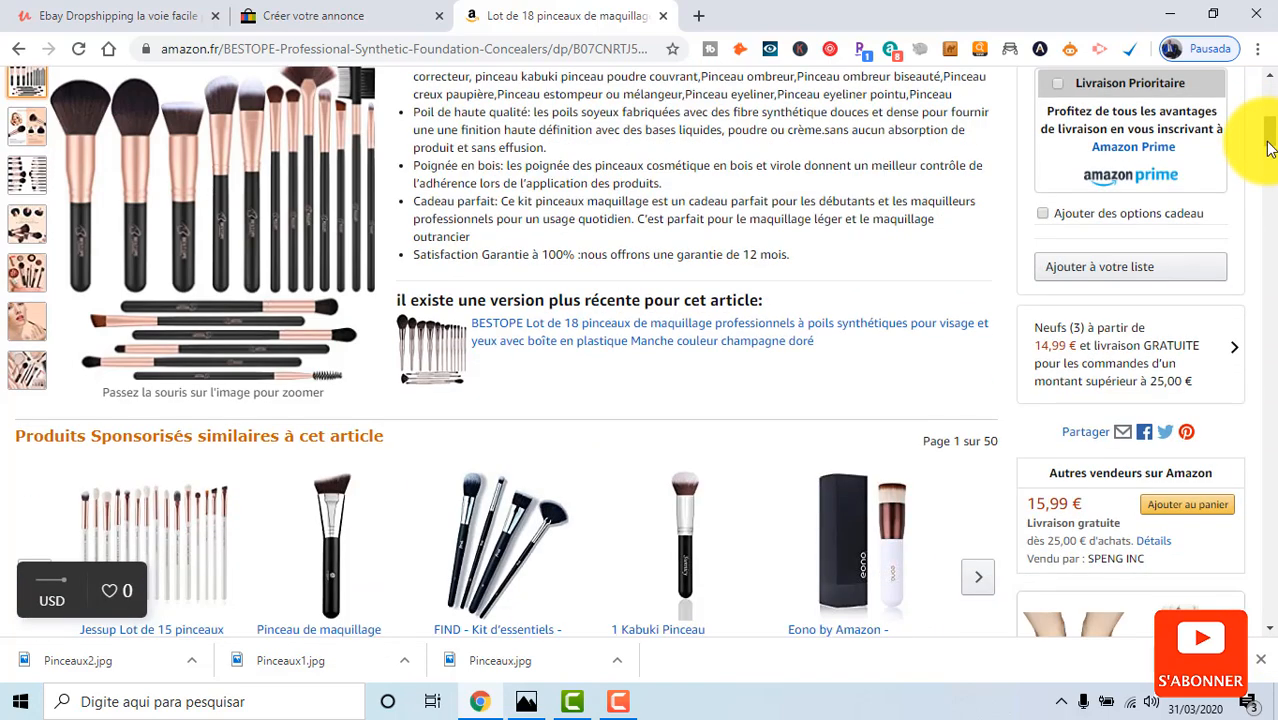
drag(1268, 146, 1275, 277)
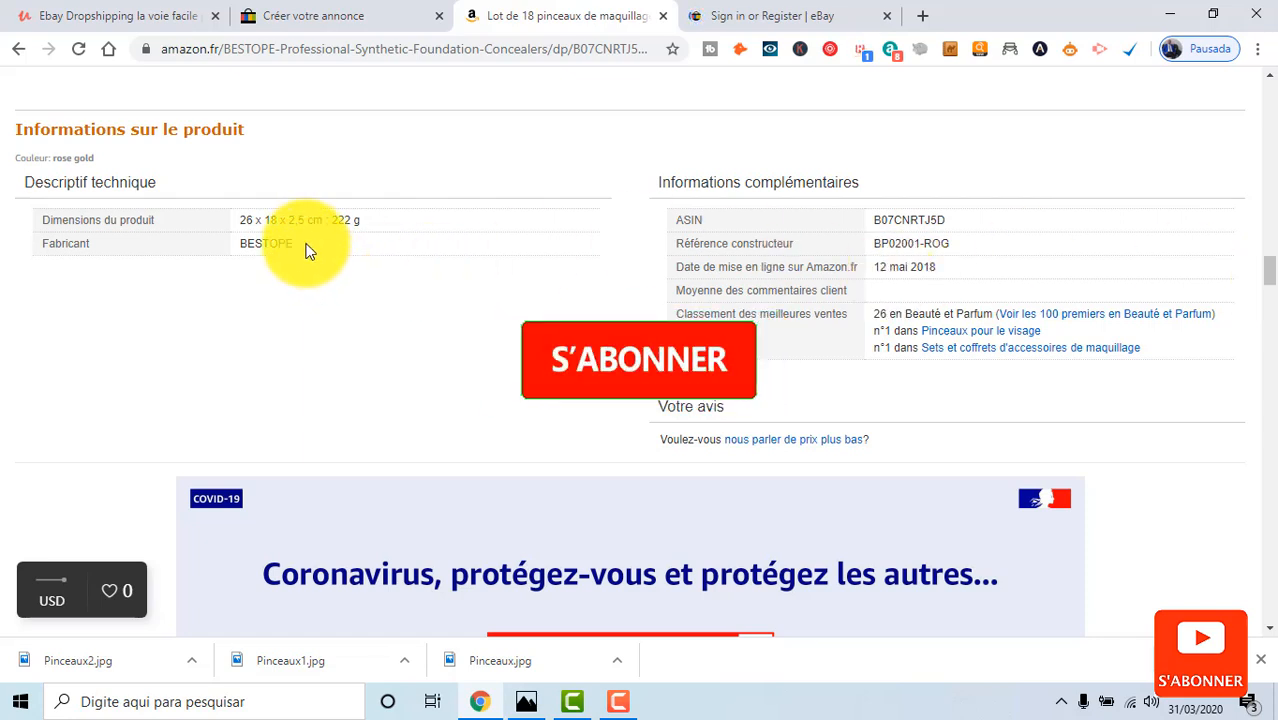
drag(302, 240, 241, 240)
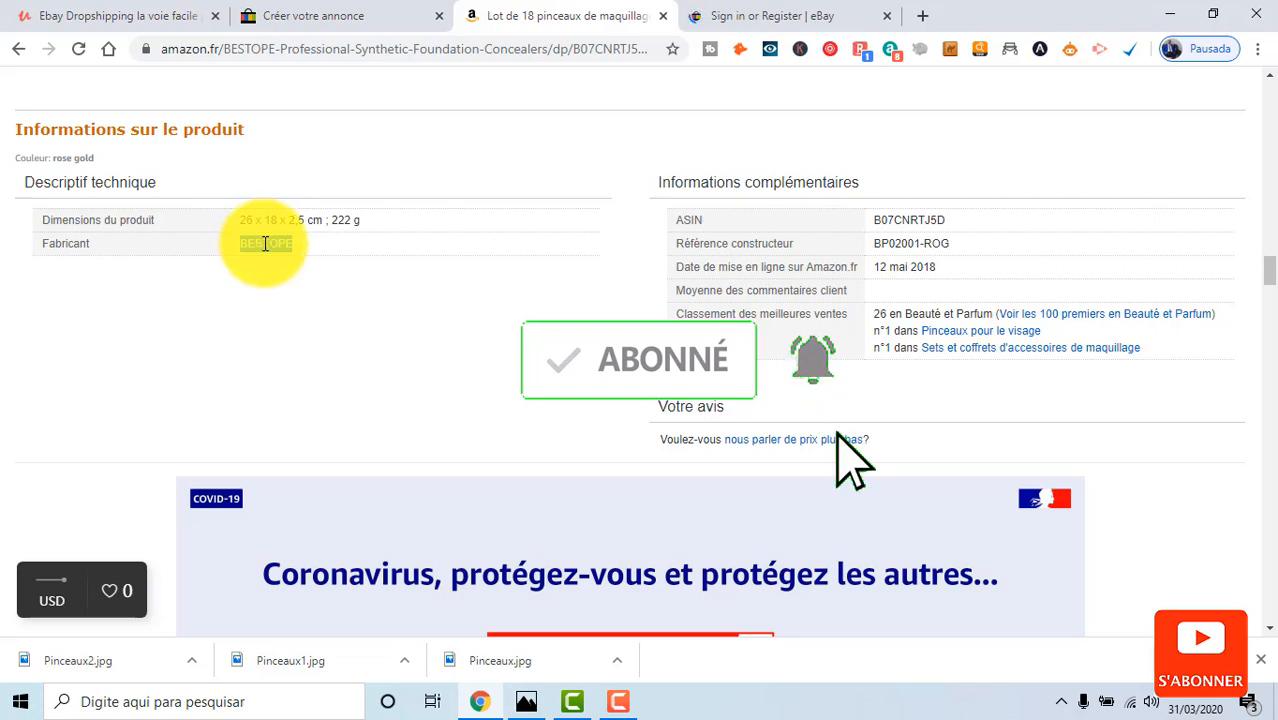
click(508, 381)
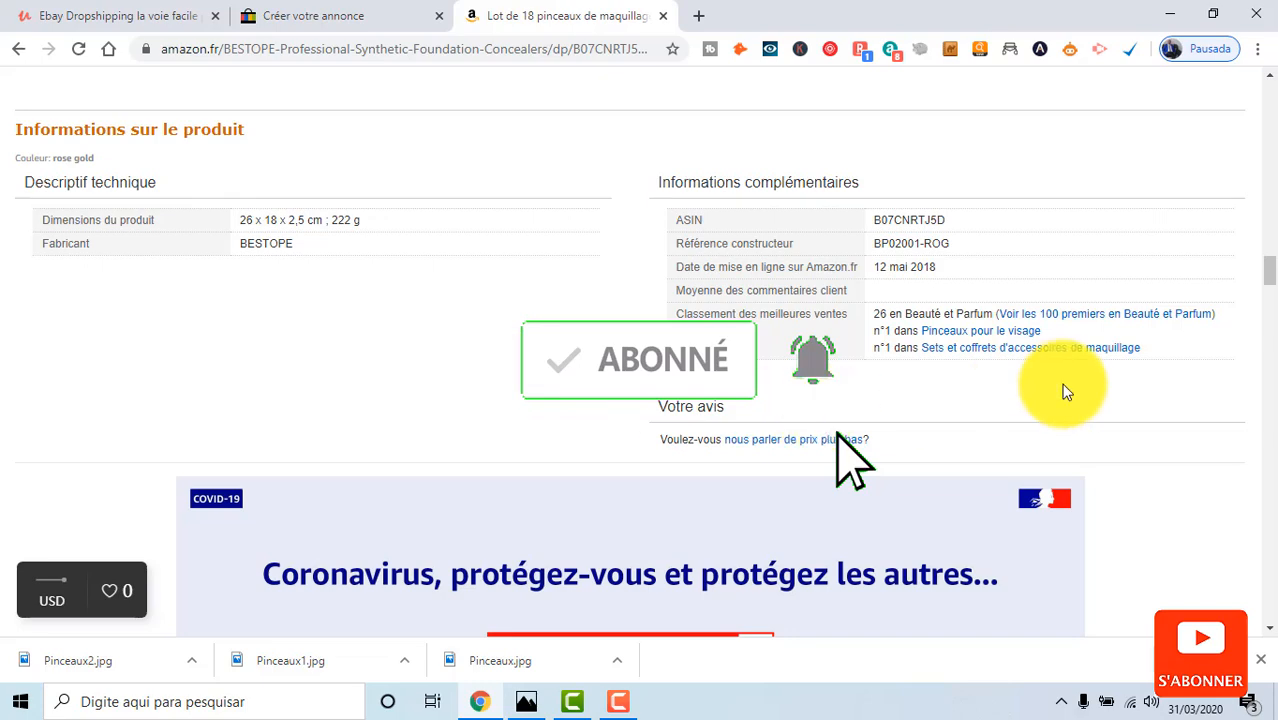
drag(1267, 272, 1272, 310)
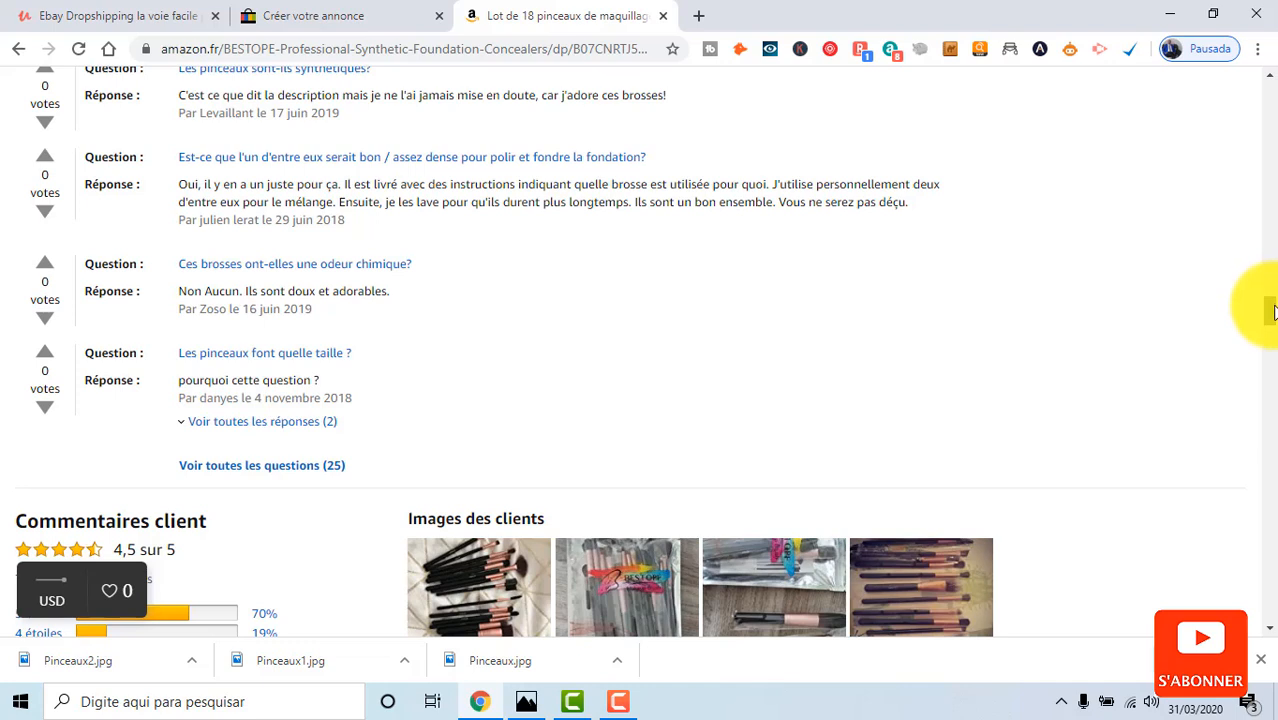
drag(1275, 312, 1272, 512)
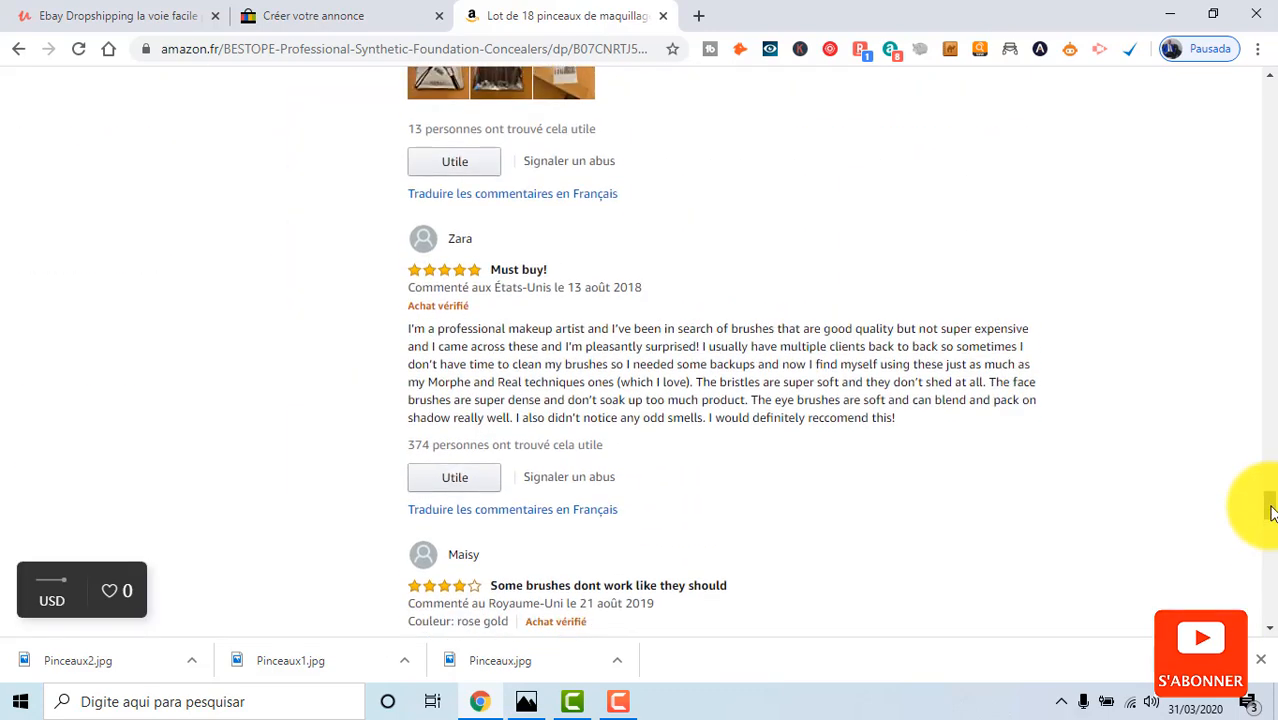
drag(1272, 512, 1272, 376)
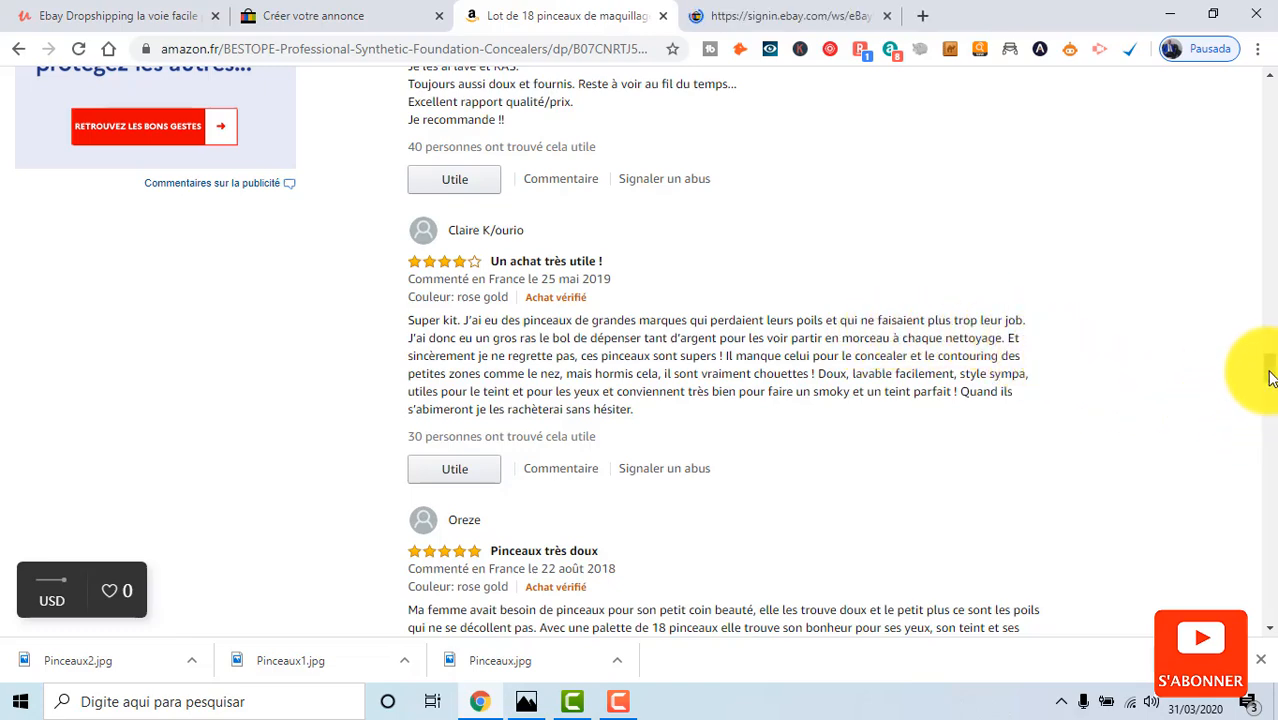
drag(1271, 370, 1268, 348)
drag(1263, 337, 1245, 257)
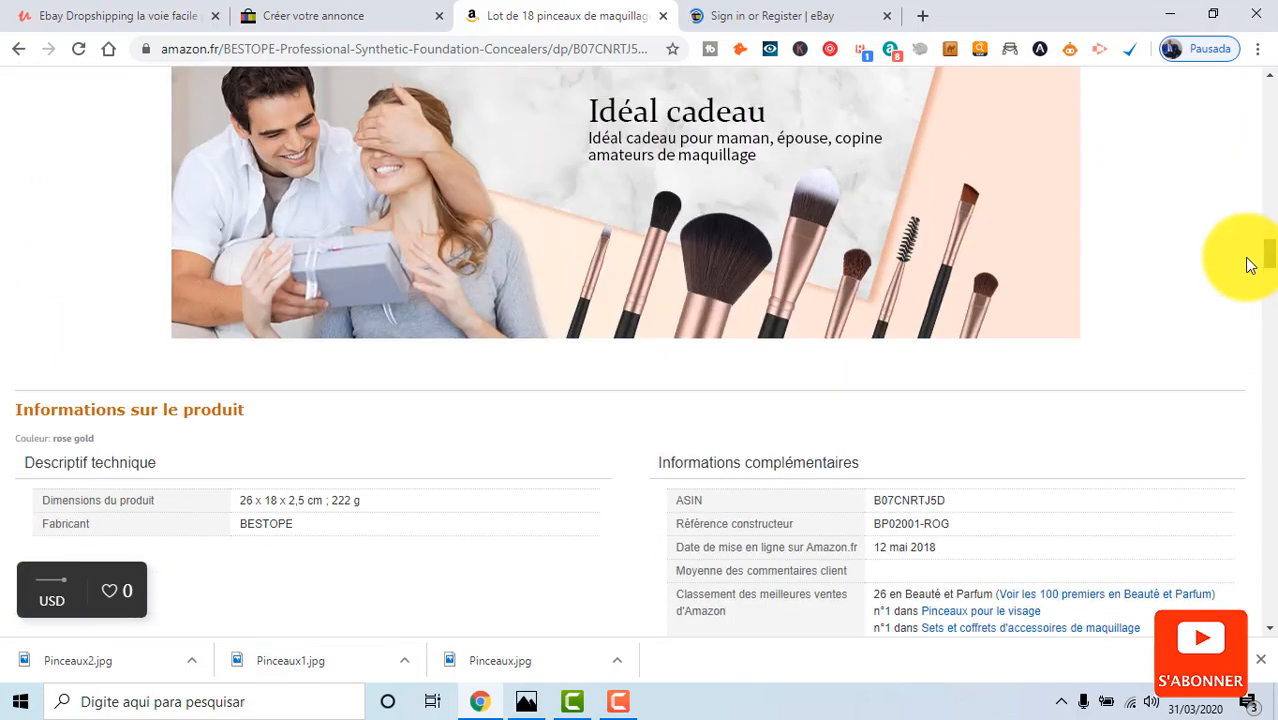
click(319, 14)
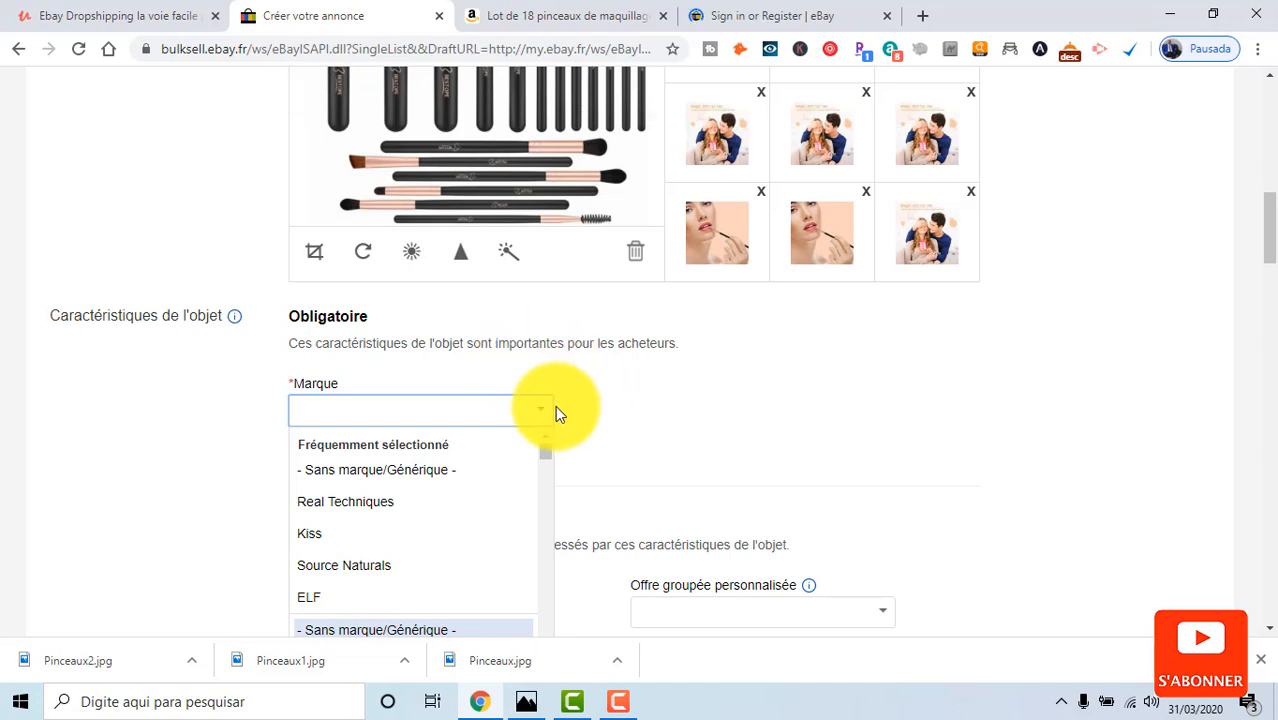
Set the brand to Sans marque/Générique and the manufacturer part number to Non applicable.
click(416, 474)
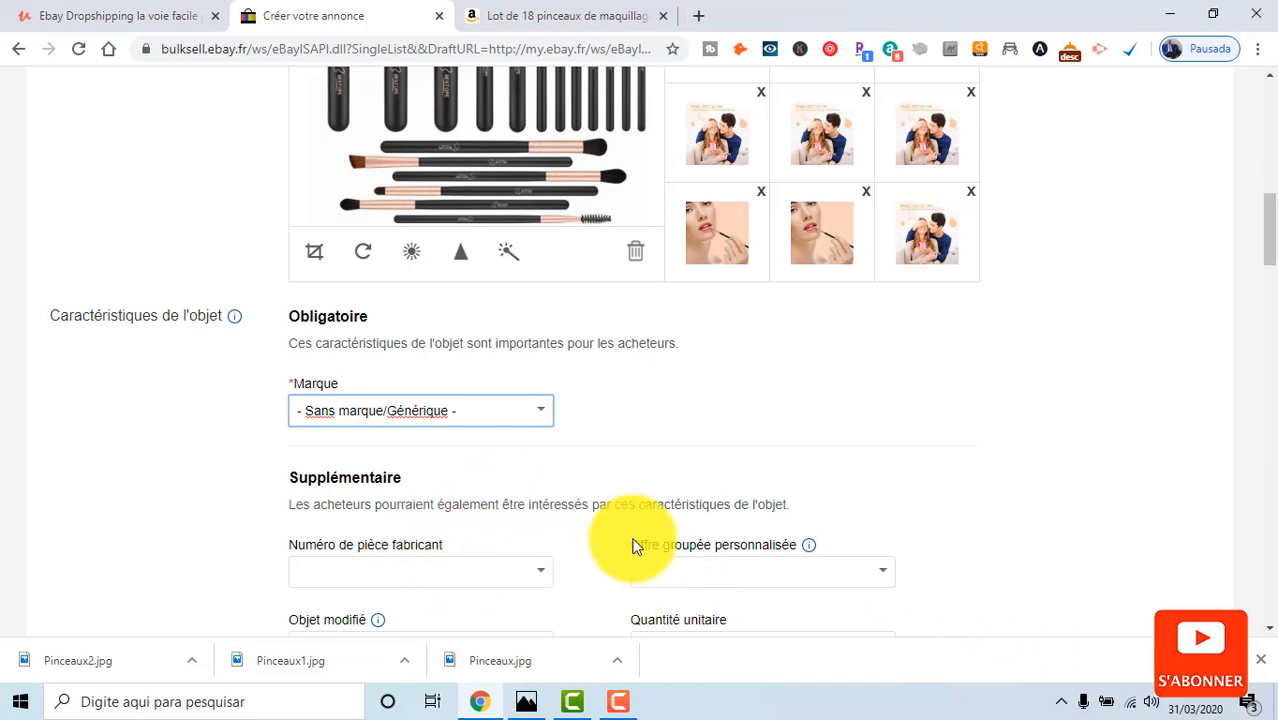
click(545, 580)
click(428, 608)
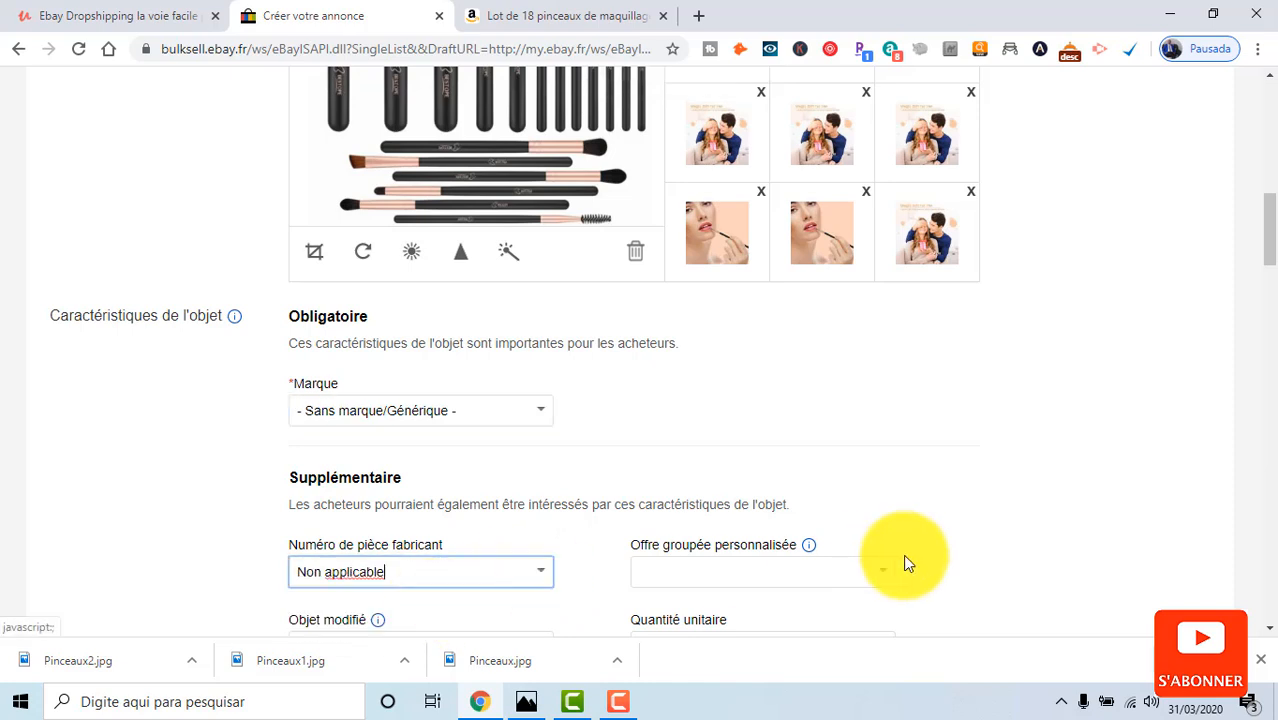
click(553, 14)
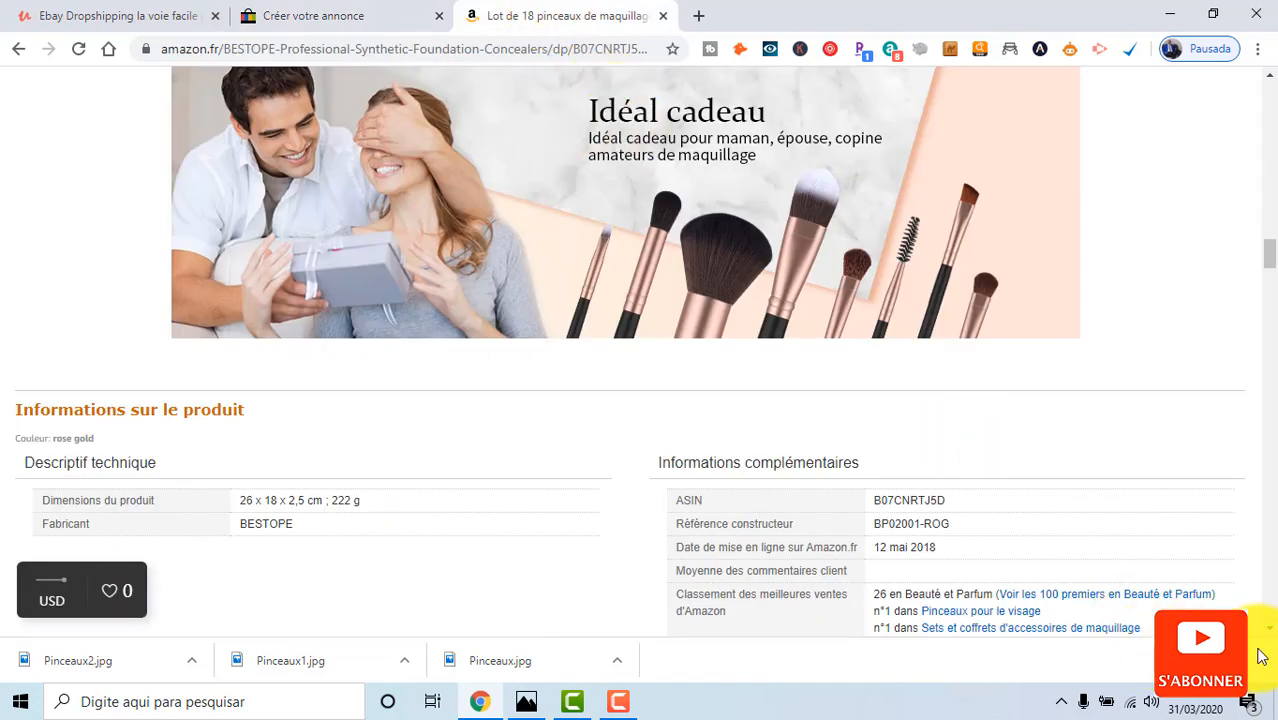
scroll(1262, 640, down, 2)
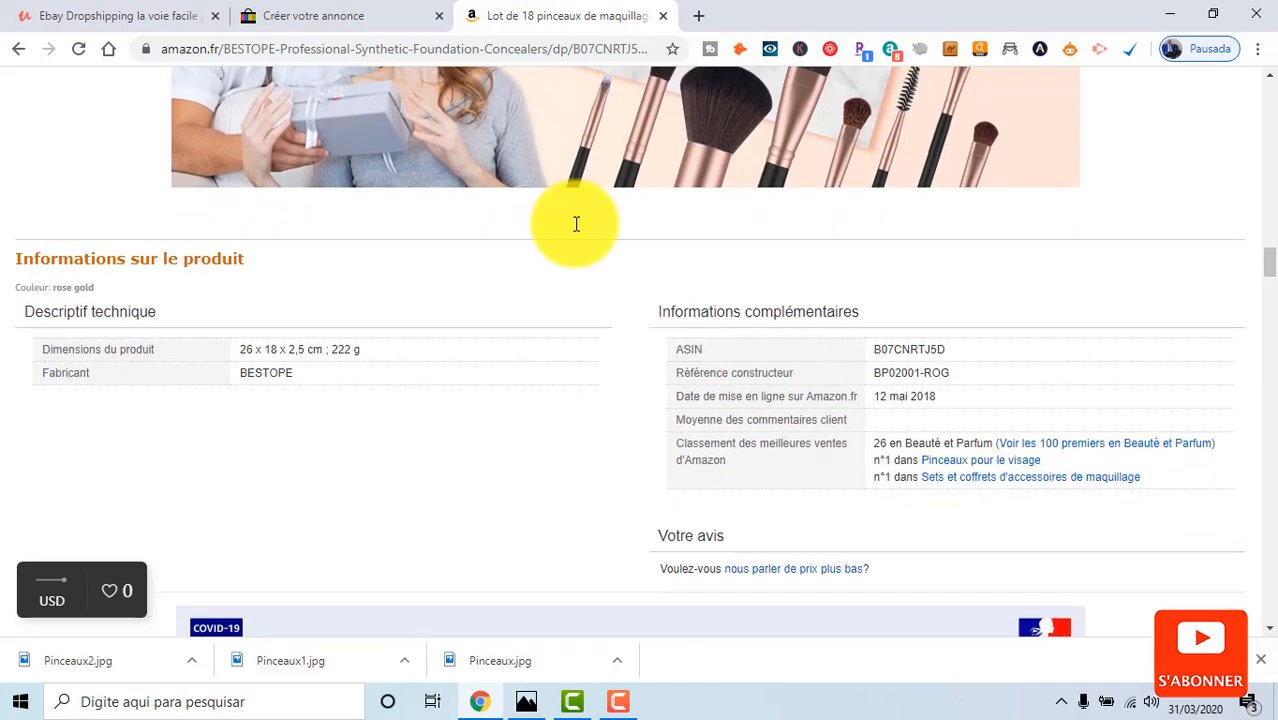
click(364, 14)
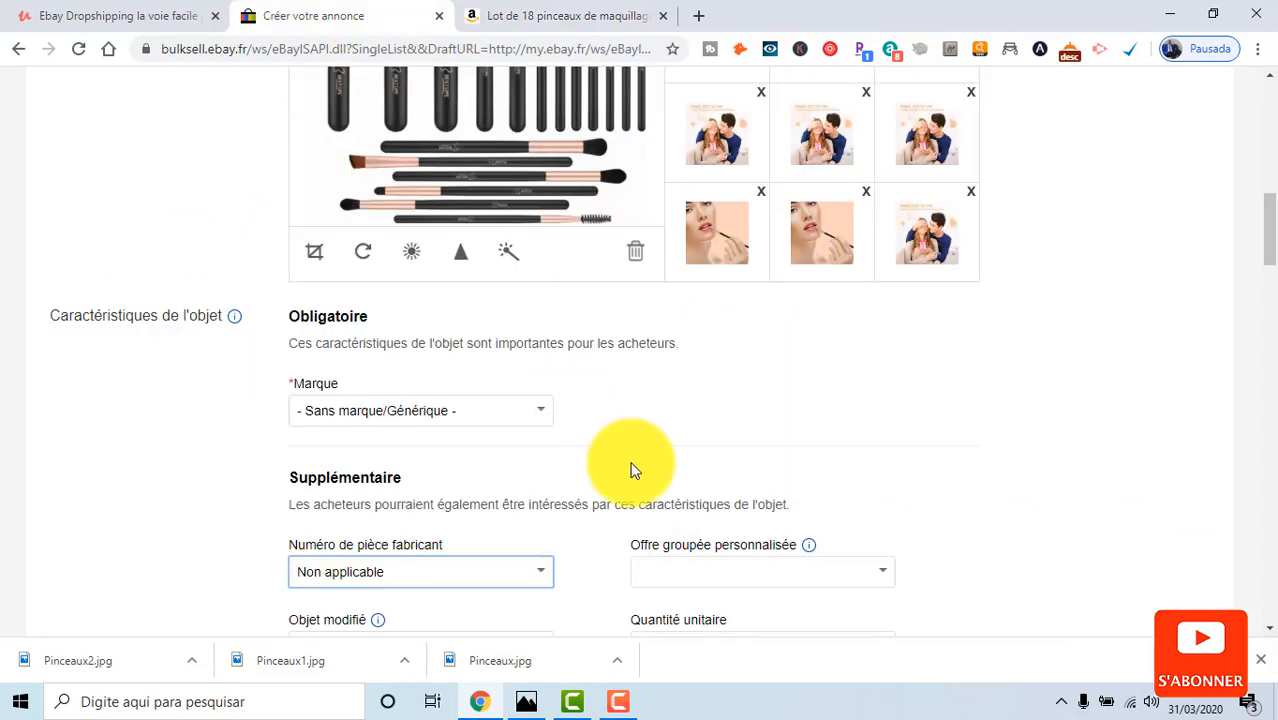
click(887, 579)
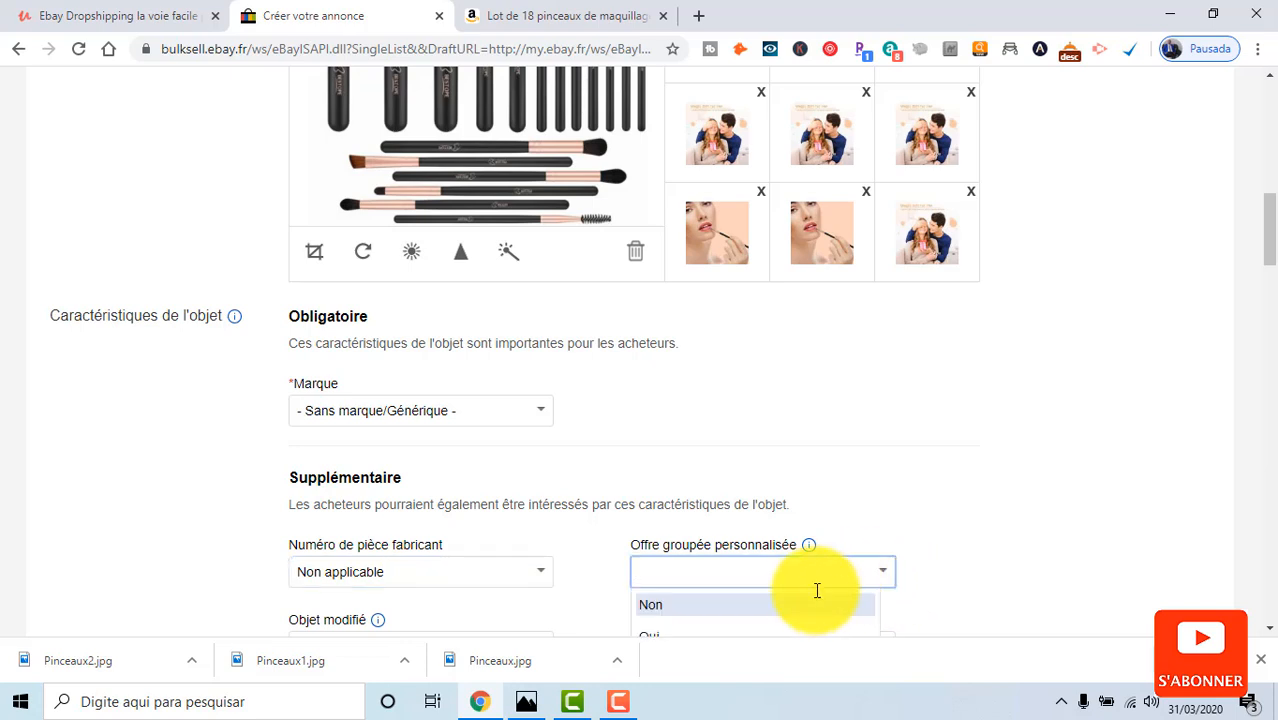
click(944, 620)
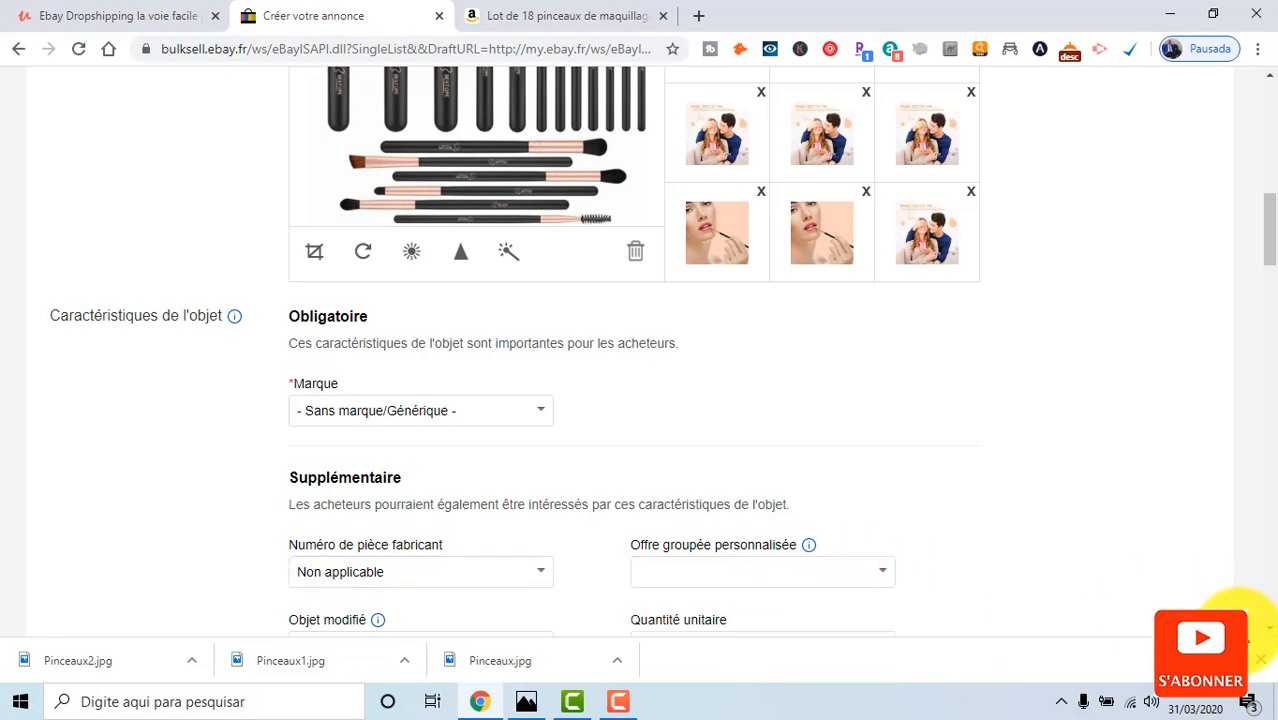
scroll(1270, 633, down, 3)
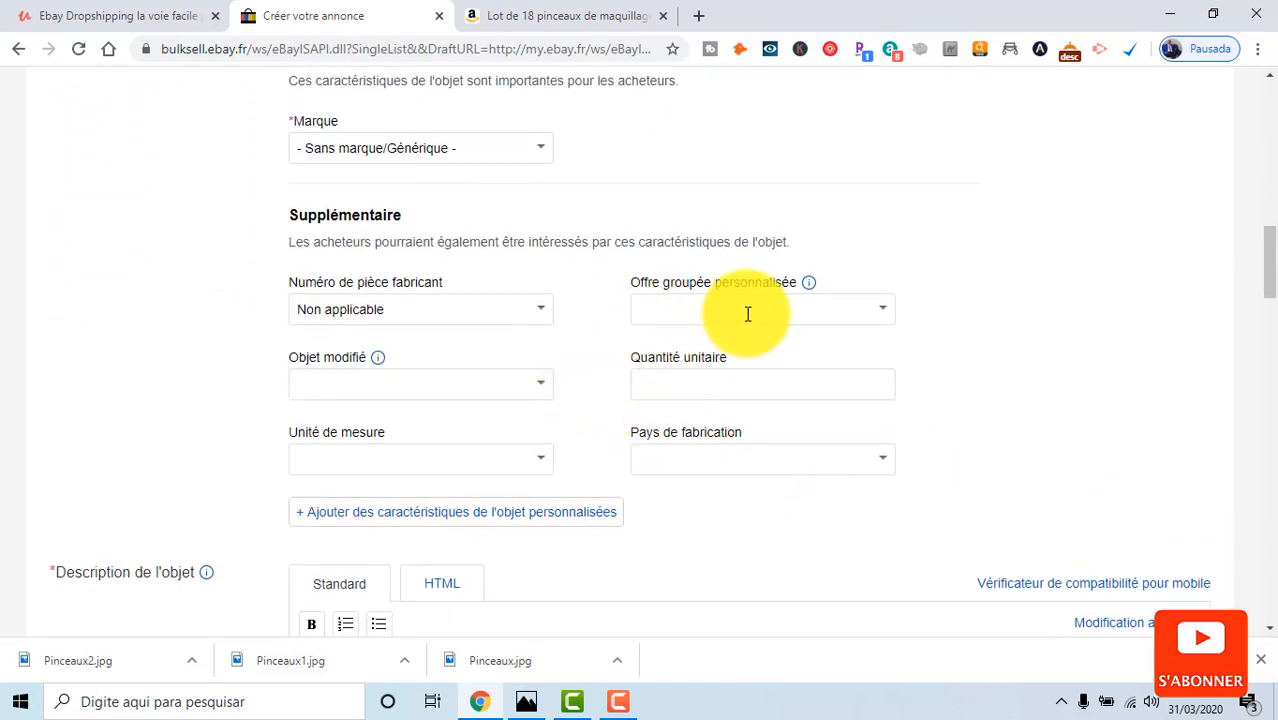
Set Objet modifié to Non, unit quantity to 1, and unit of measure to 10 g.
click(535, 382)
click(425, 418)
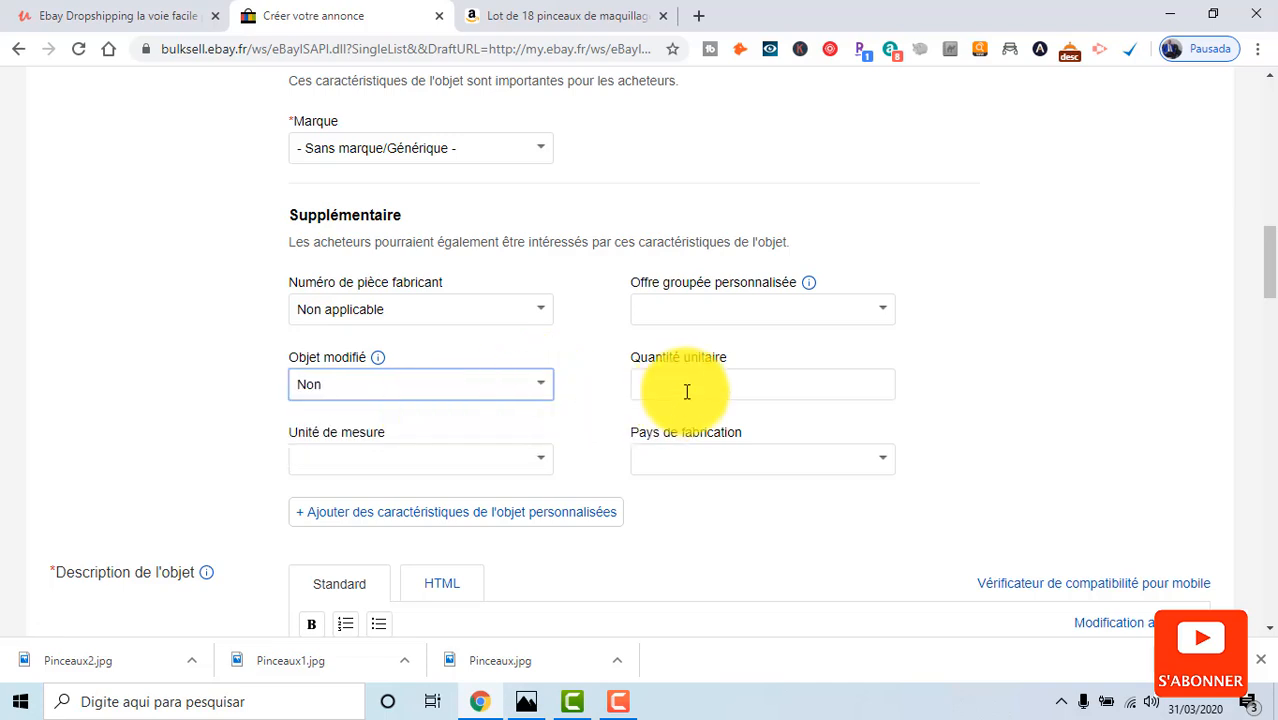
click(688, 387)
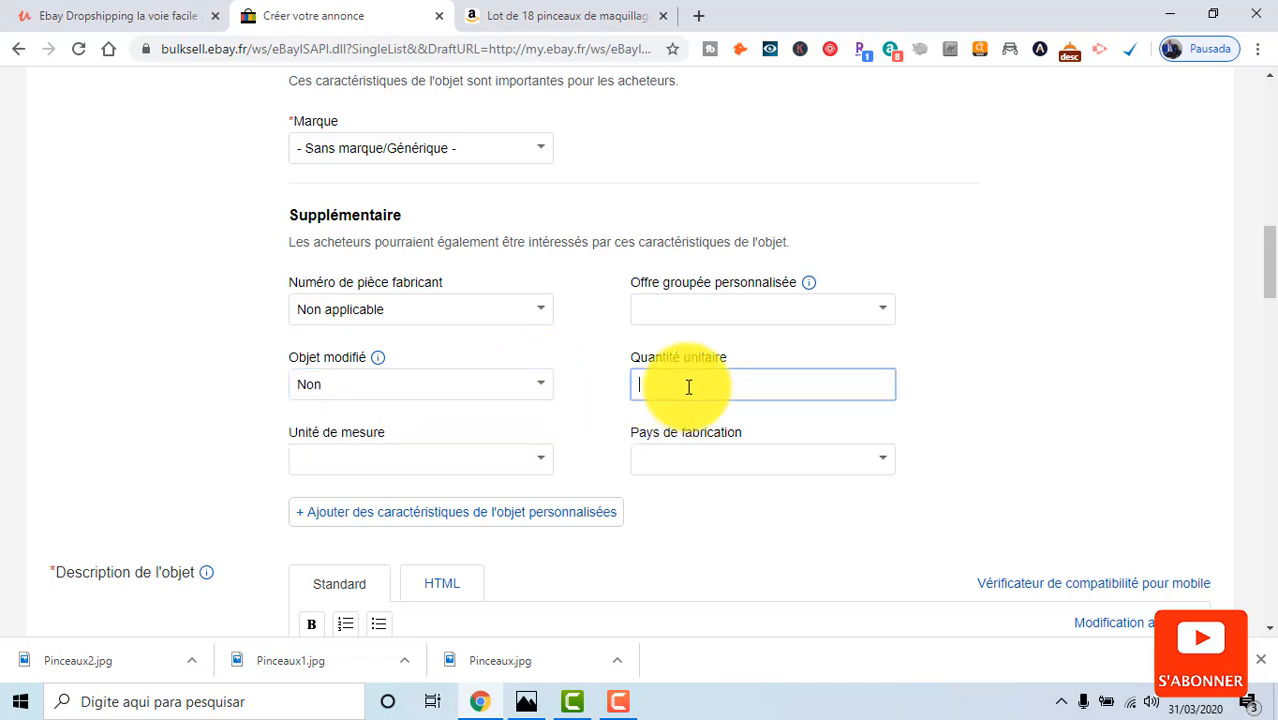
click(538, 458)
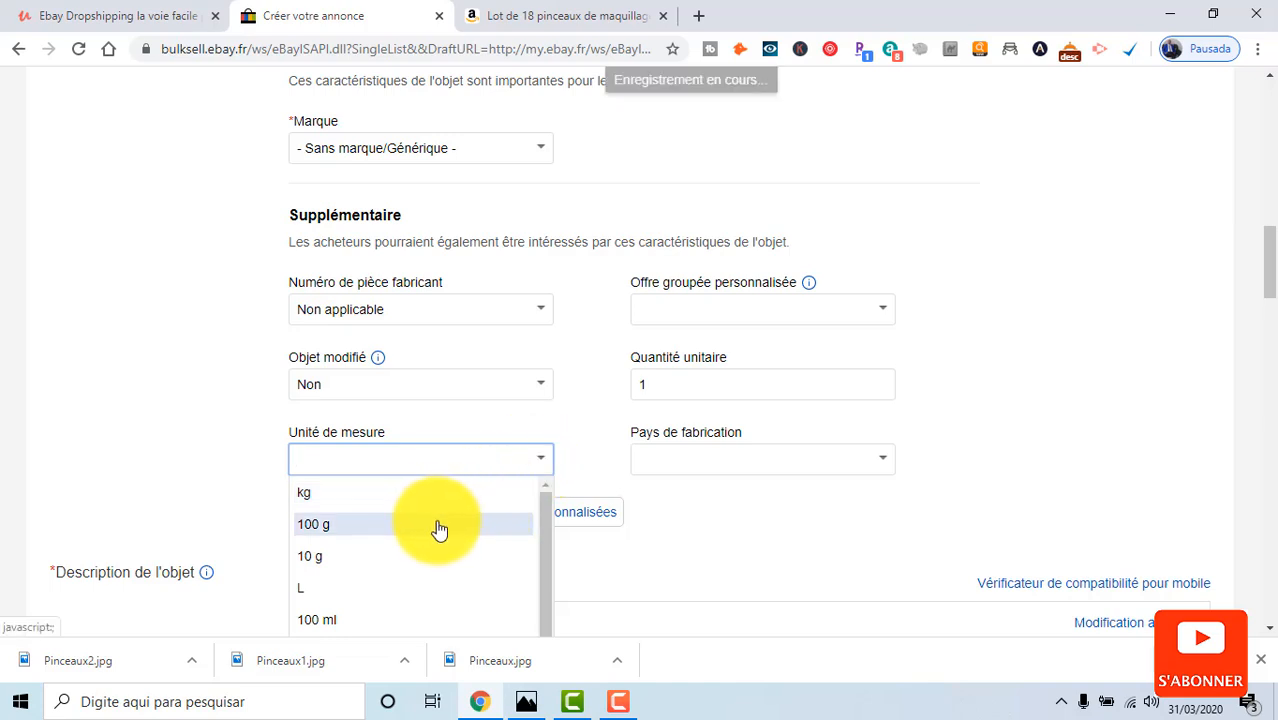
click(319, 558)
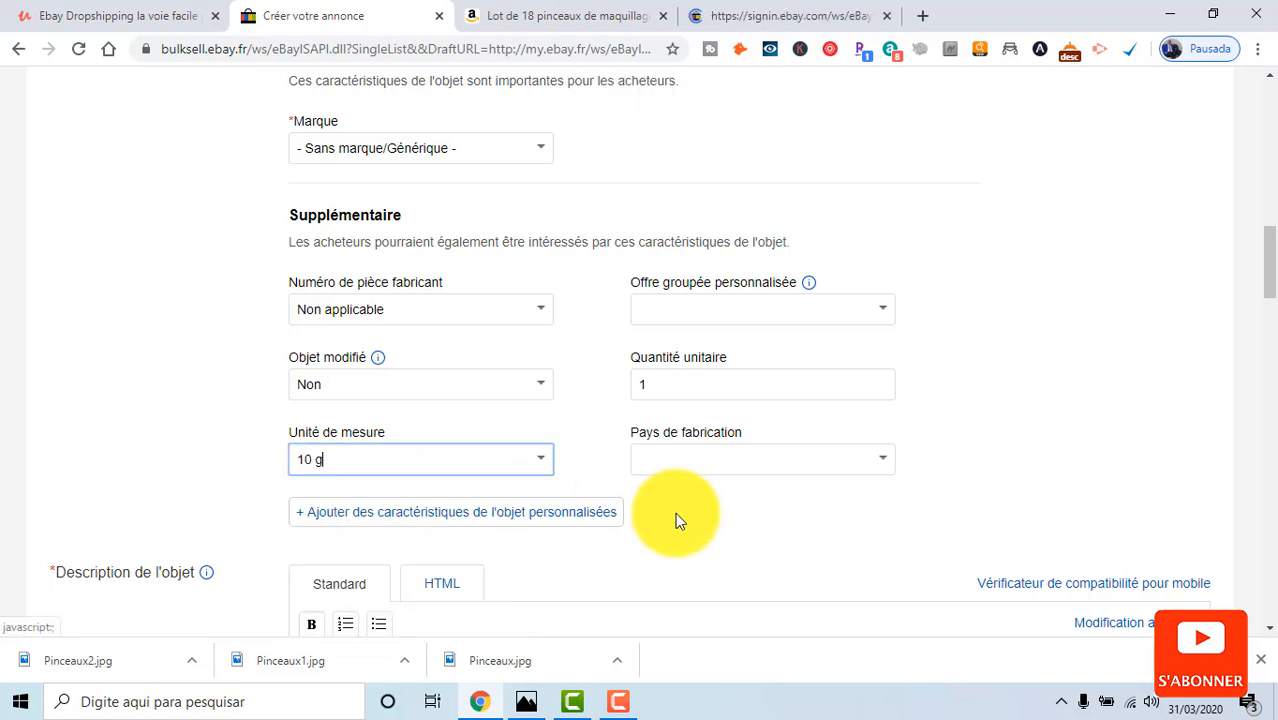
Set the country of manufacture to France by filtering the list with 'Fr'.
click(884, 468)
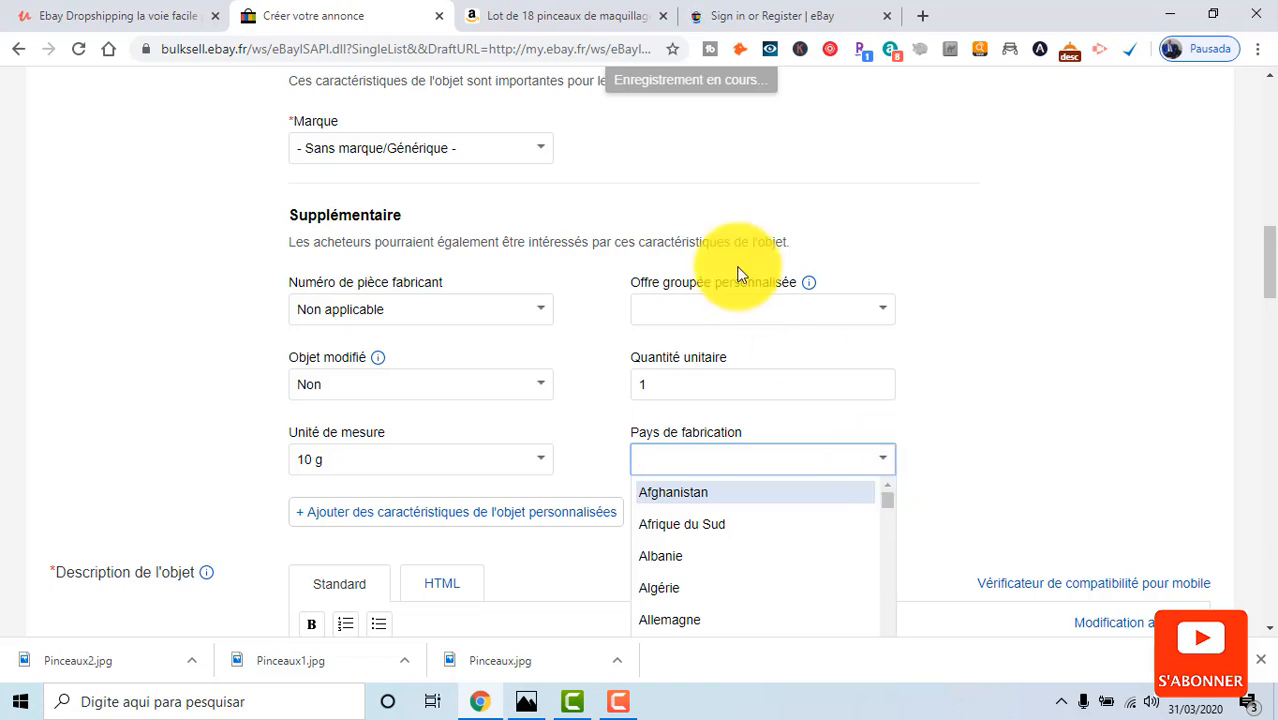
click(583, 14)
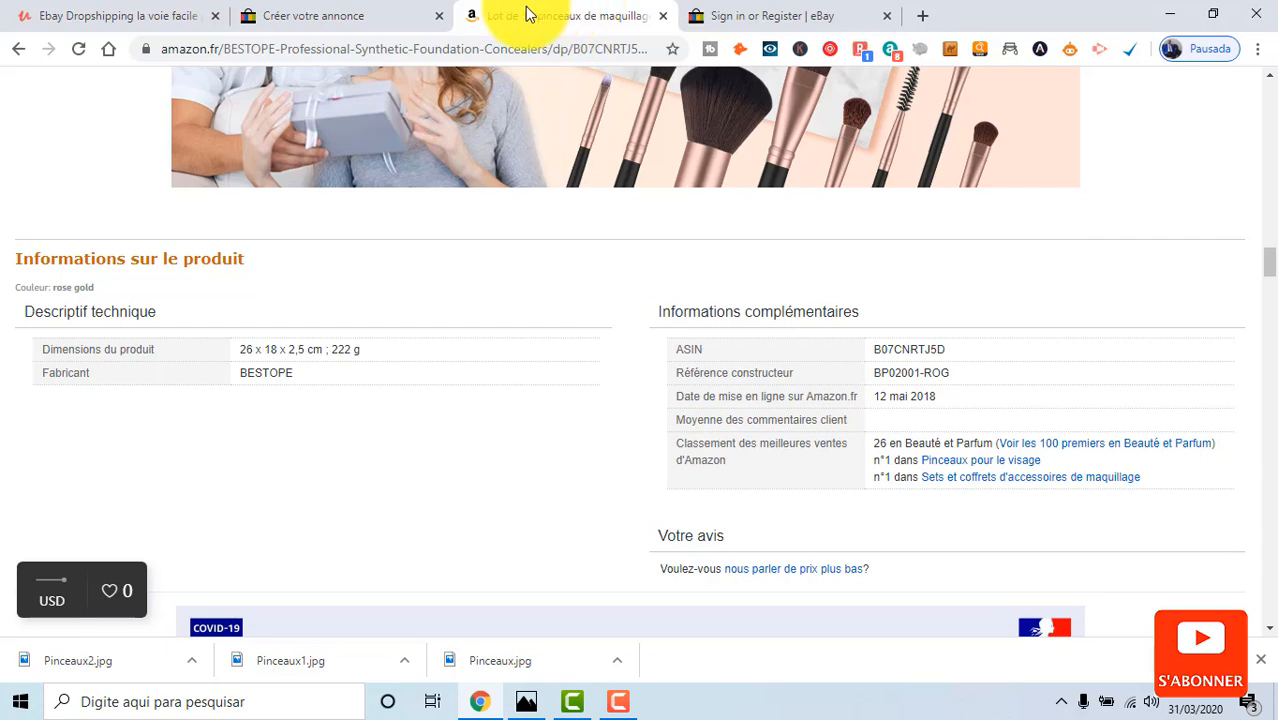
click(357, 16)
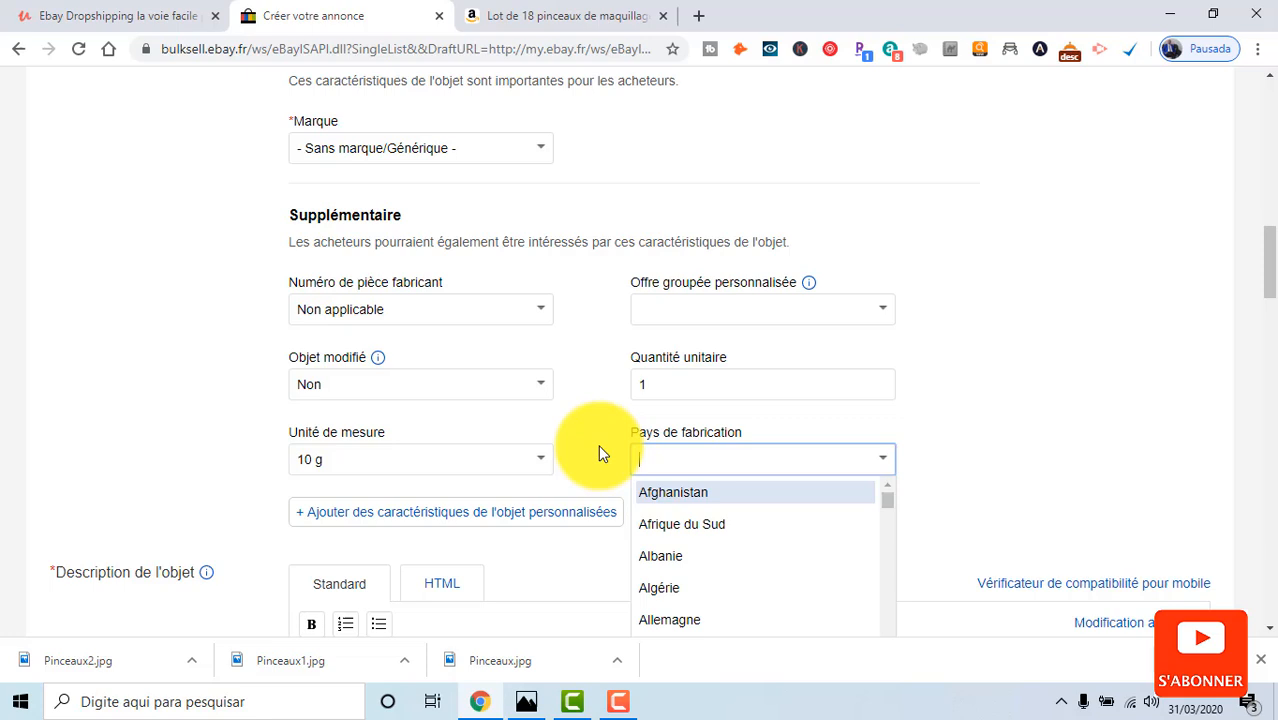
click(661, 461)
text(Fr)
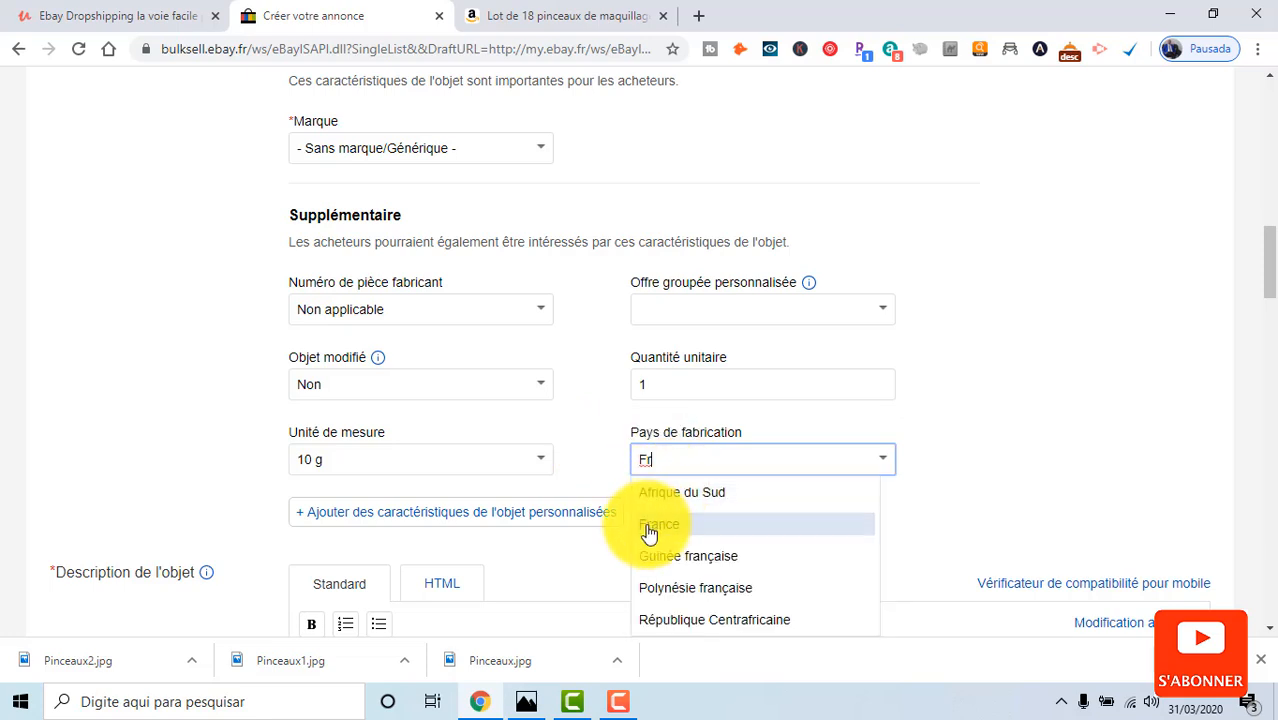
click(652, 525)
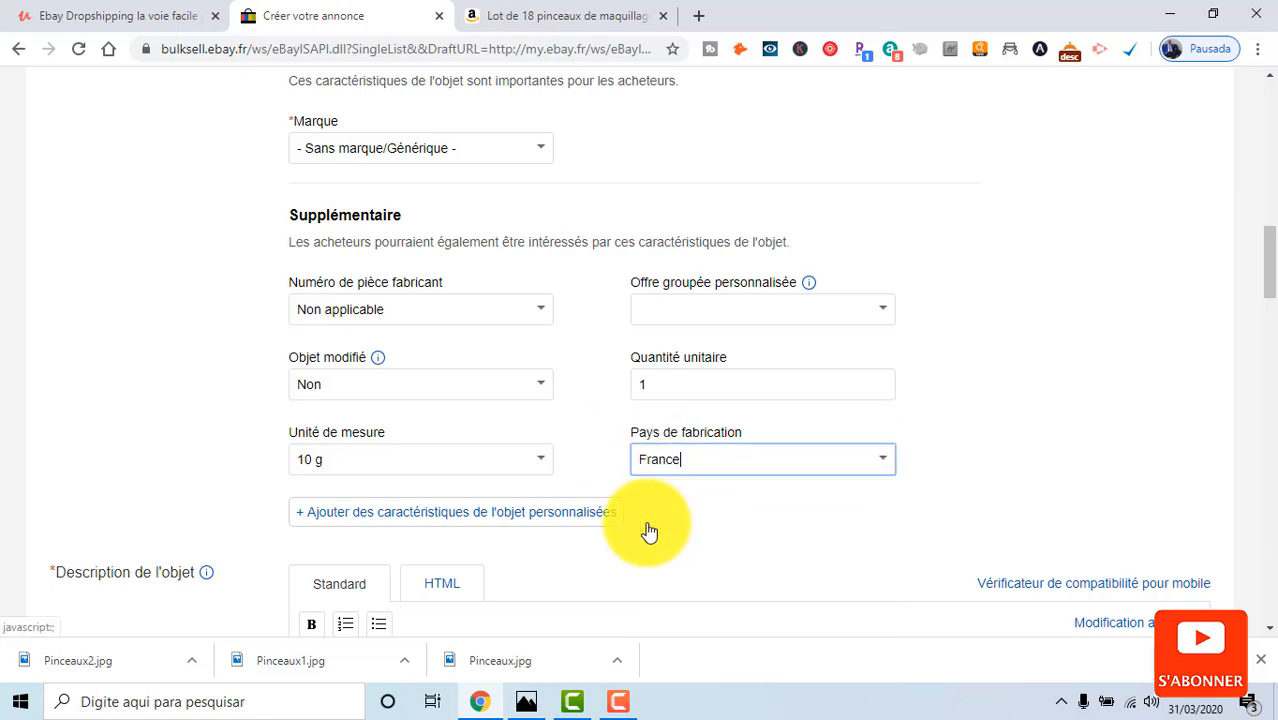
Place the cursor in the empty Description de l'objet editor, then review the Amazon brush-set page.
scroll(1268, 630, down, 3)
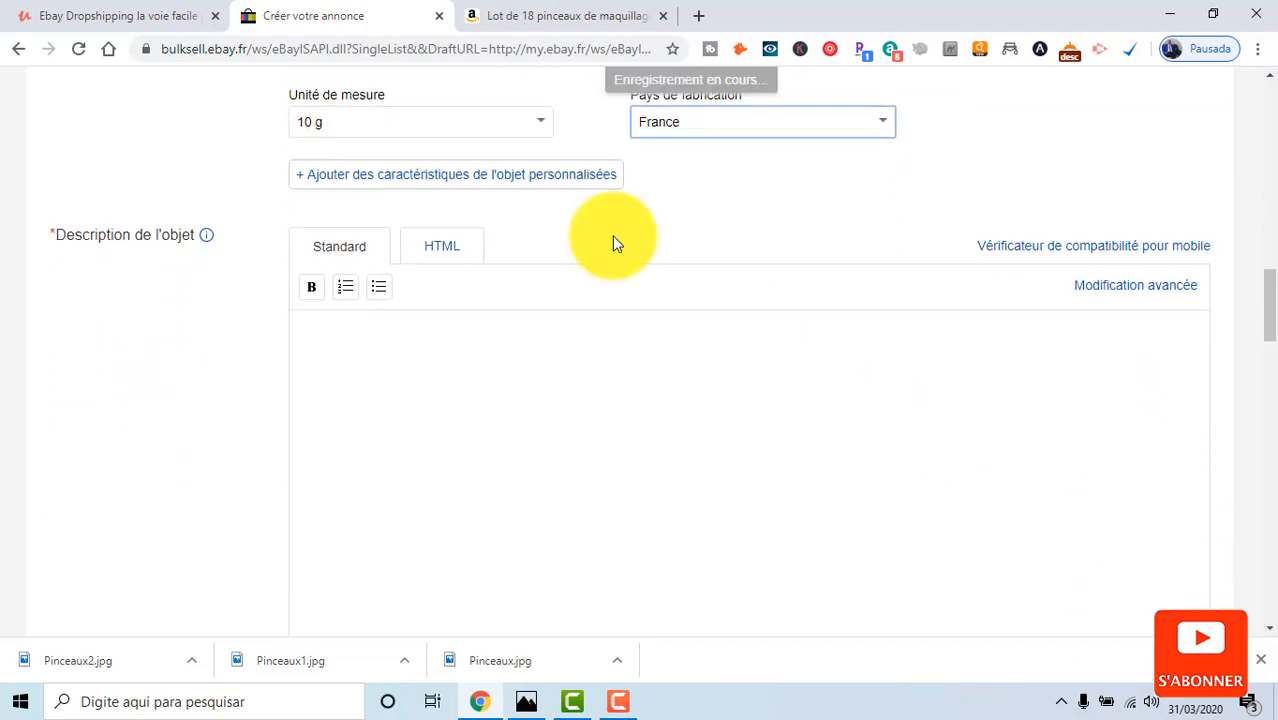
click(375, 338)
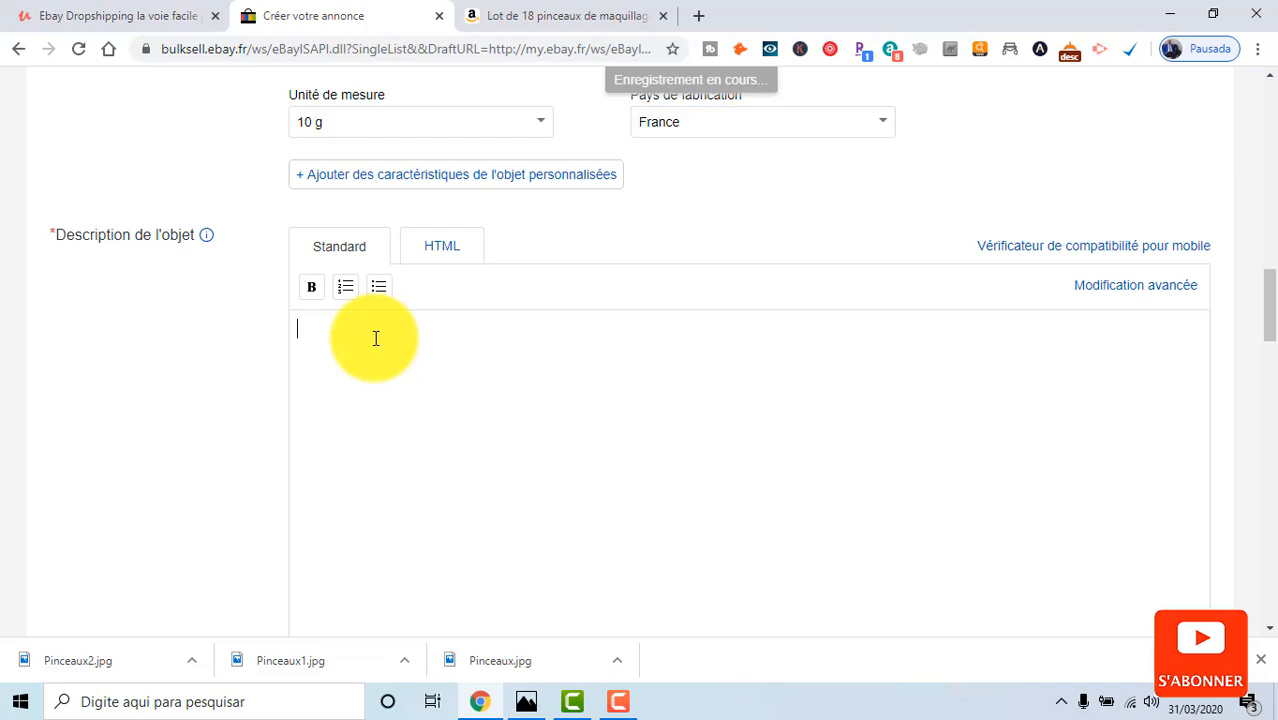
click(562, 20)
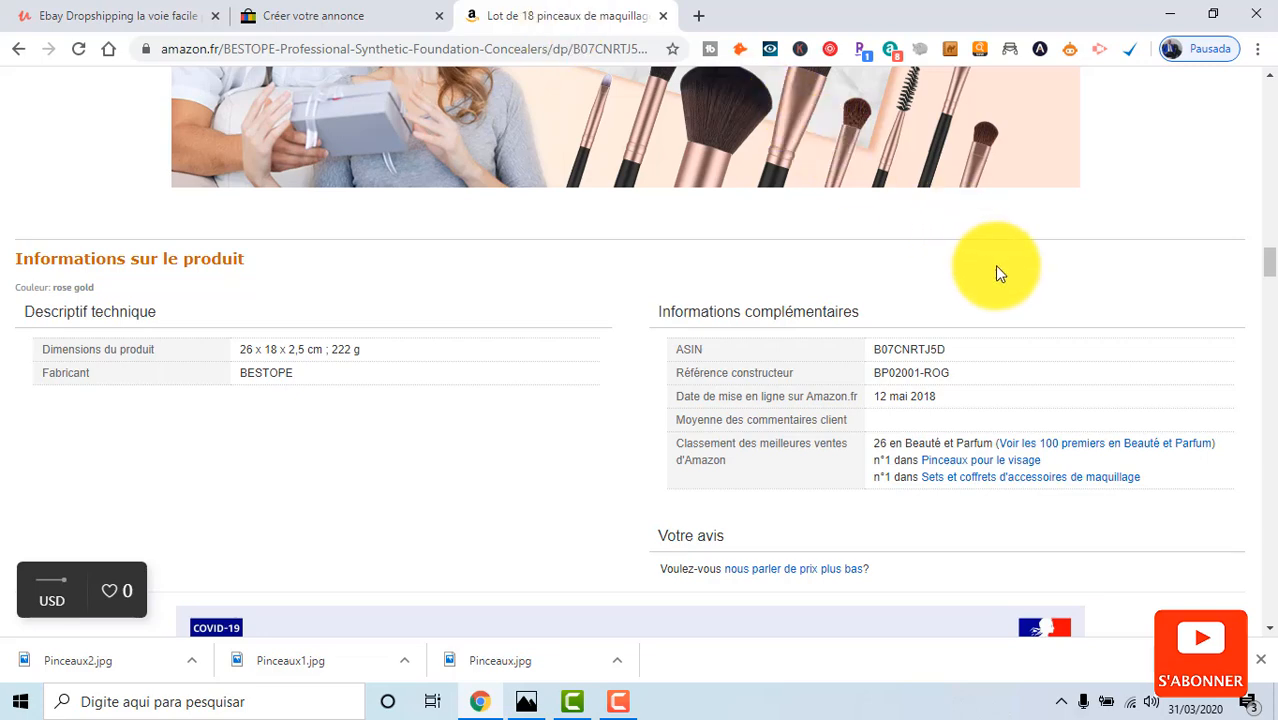
scroll(1272, 266, down, 5)
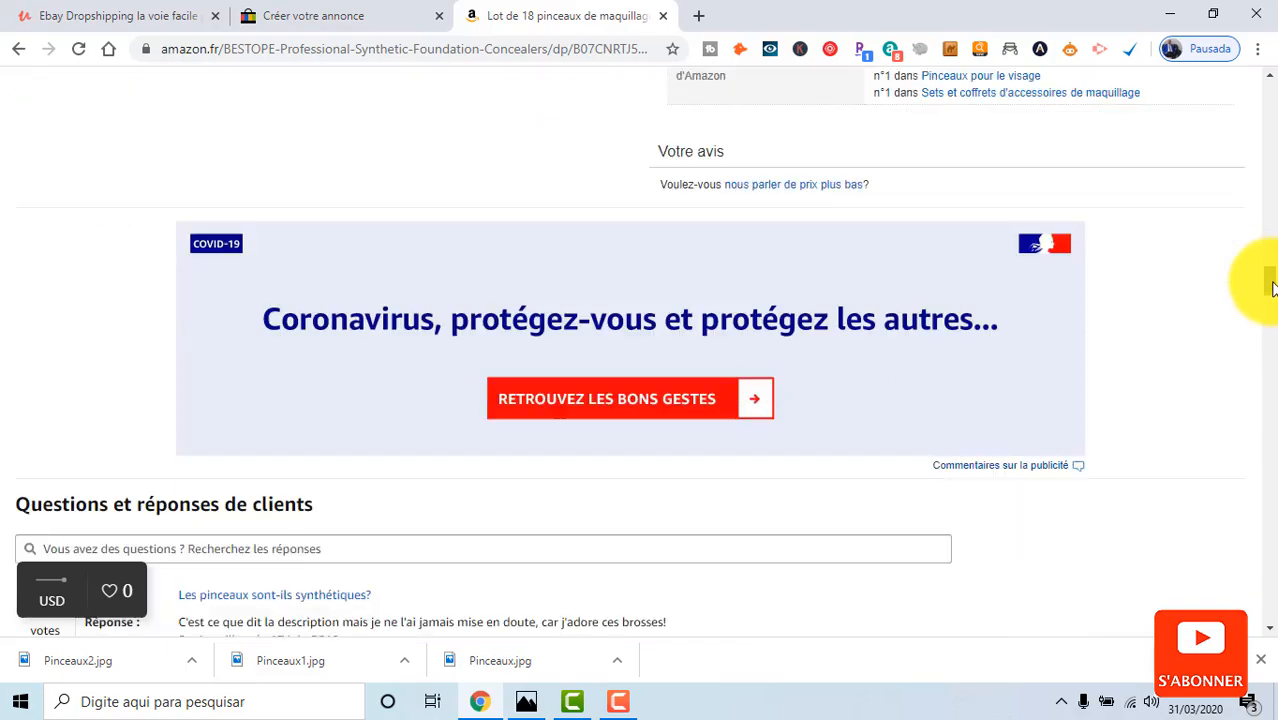
scroll(1268, 240, up, 10)
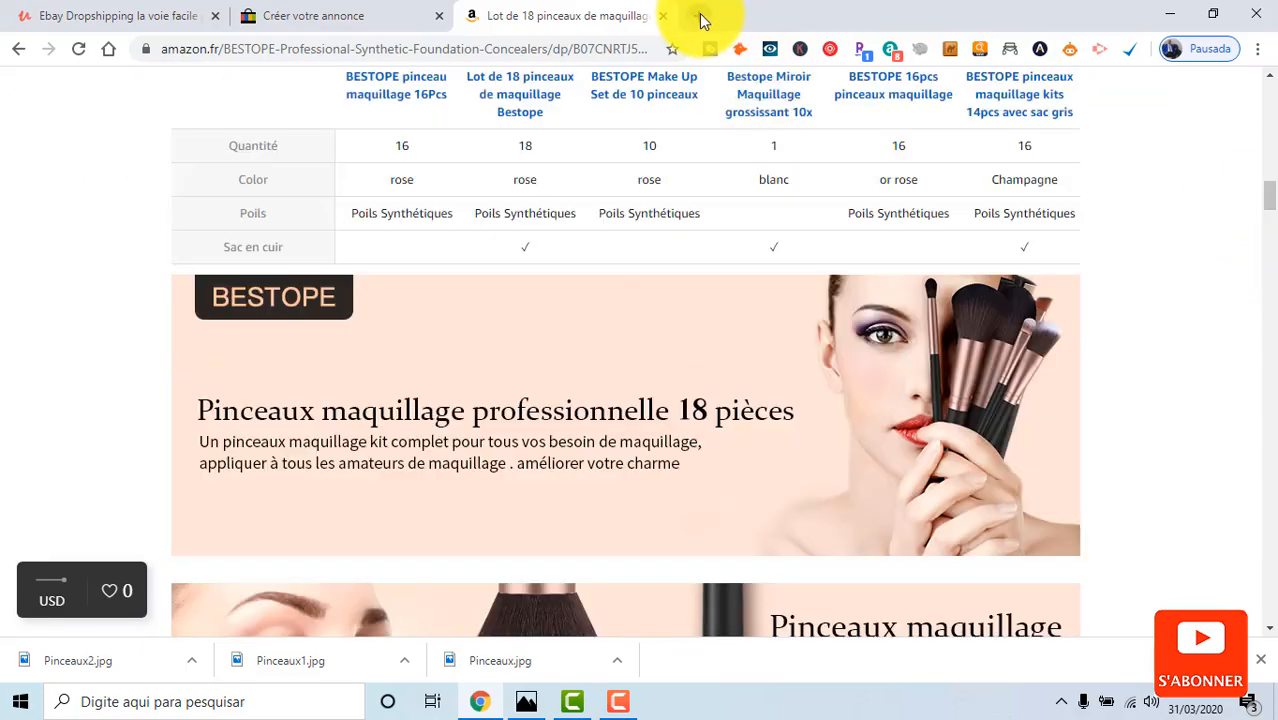
click(699, 14)
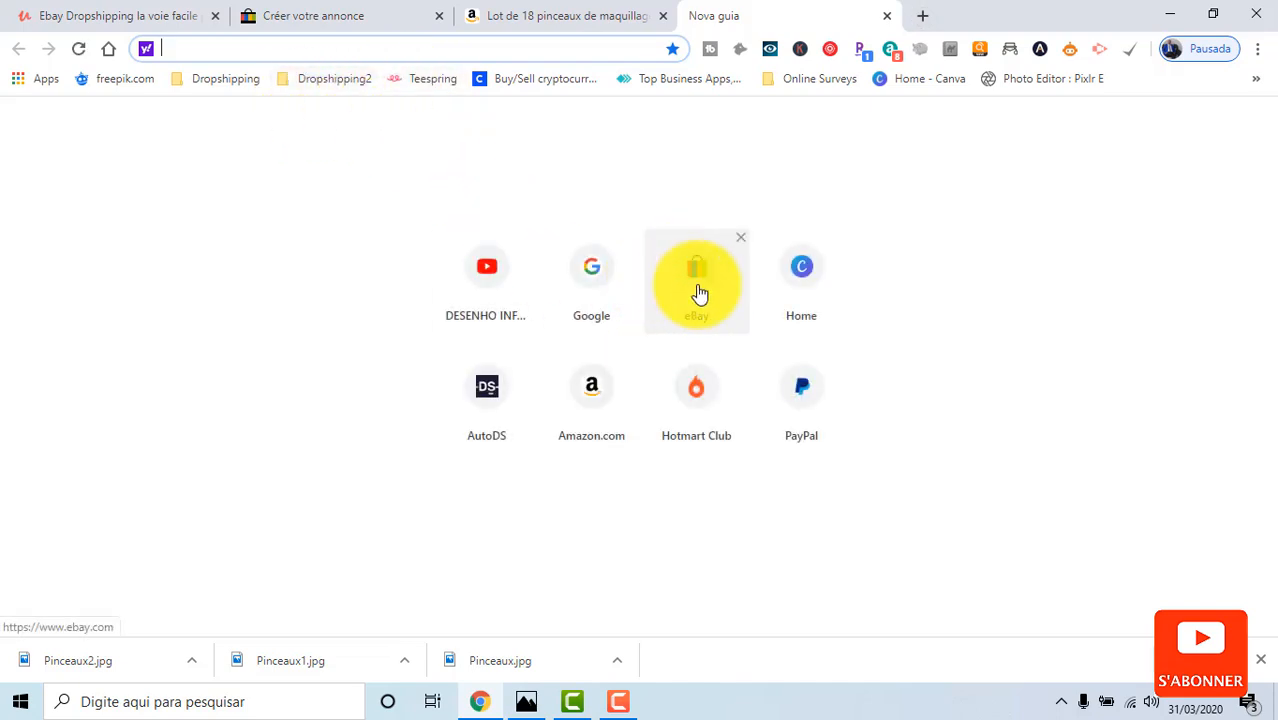
Search Google for 'ebay.fr'.
click(598, 296)
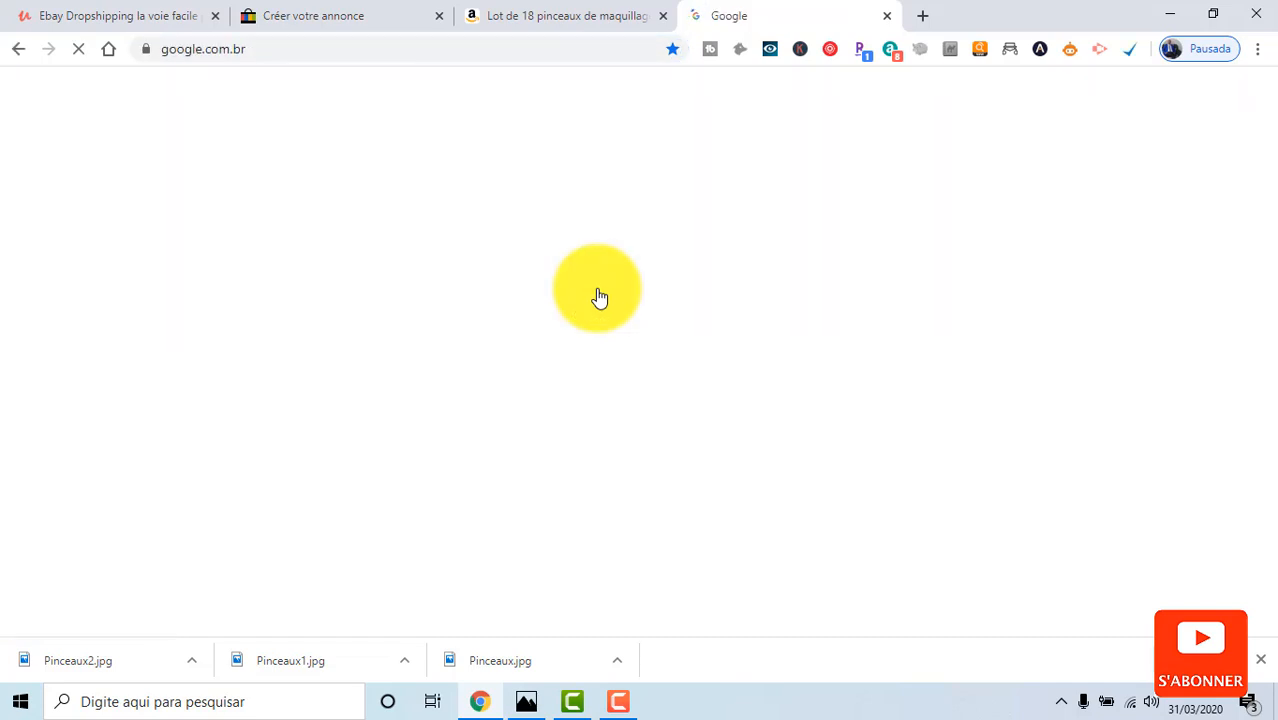
text(bay)
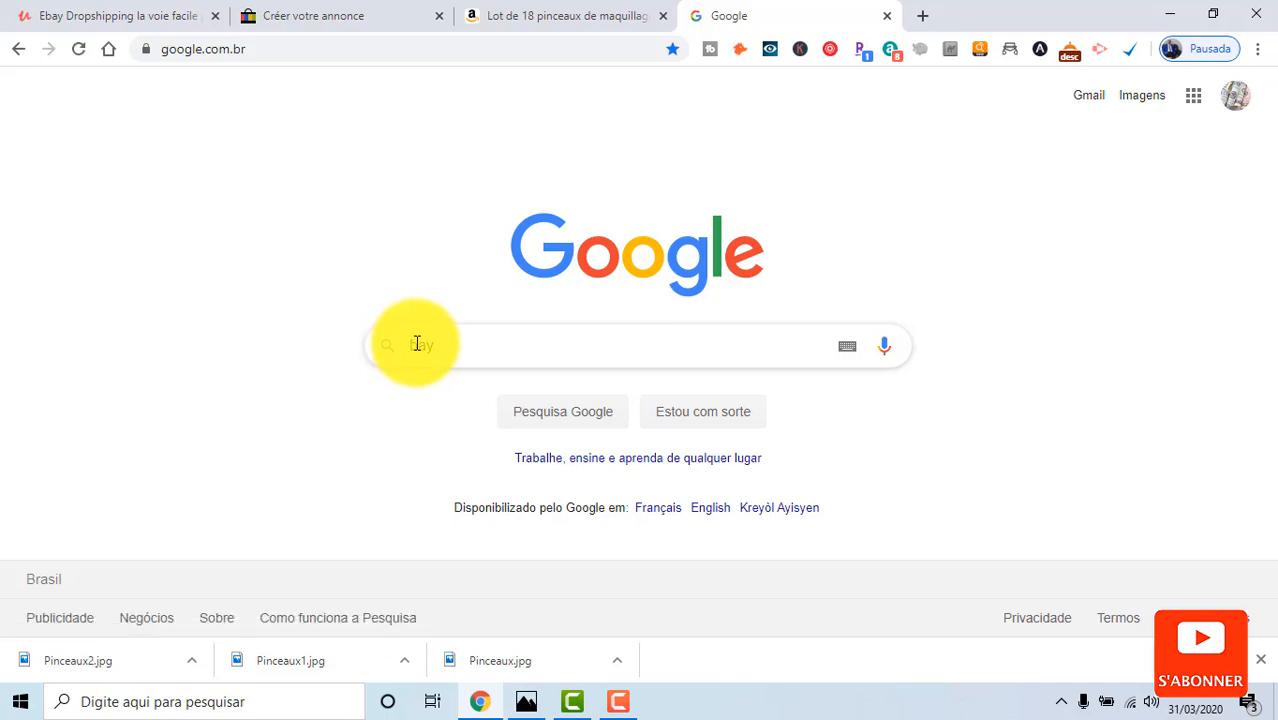
text(e)
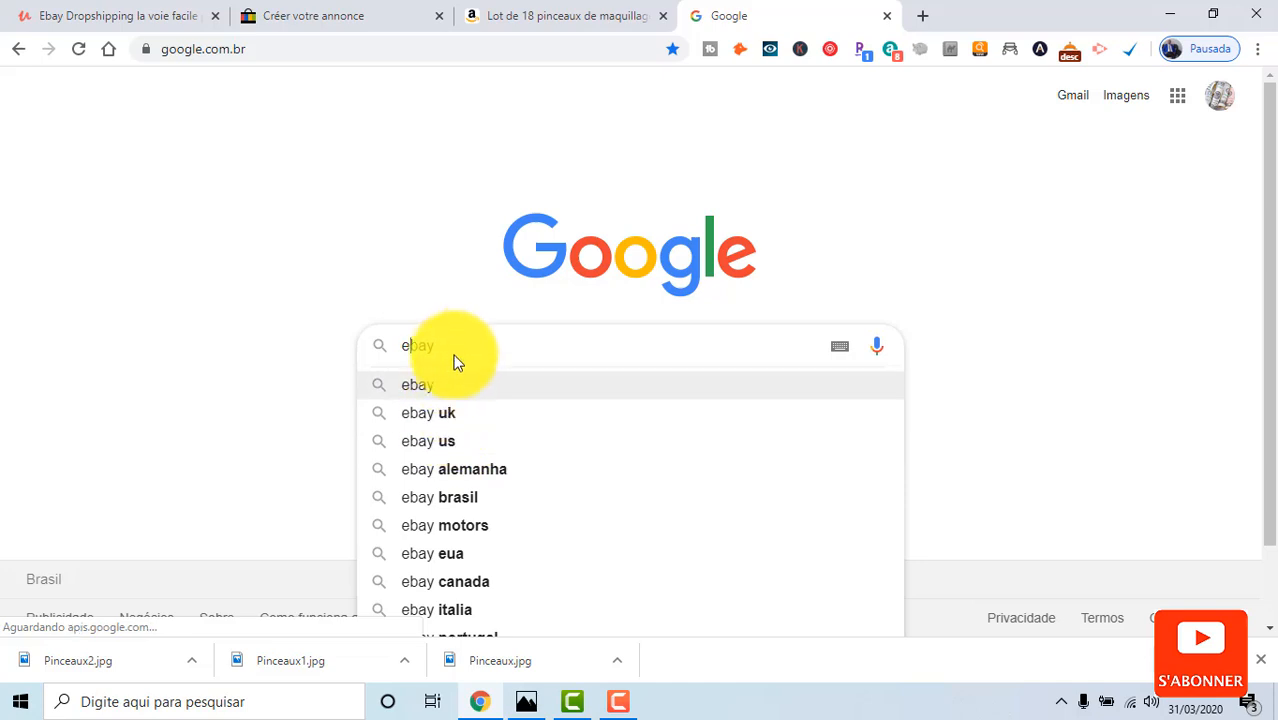
click(455, 354)
text(.fr)
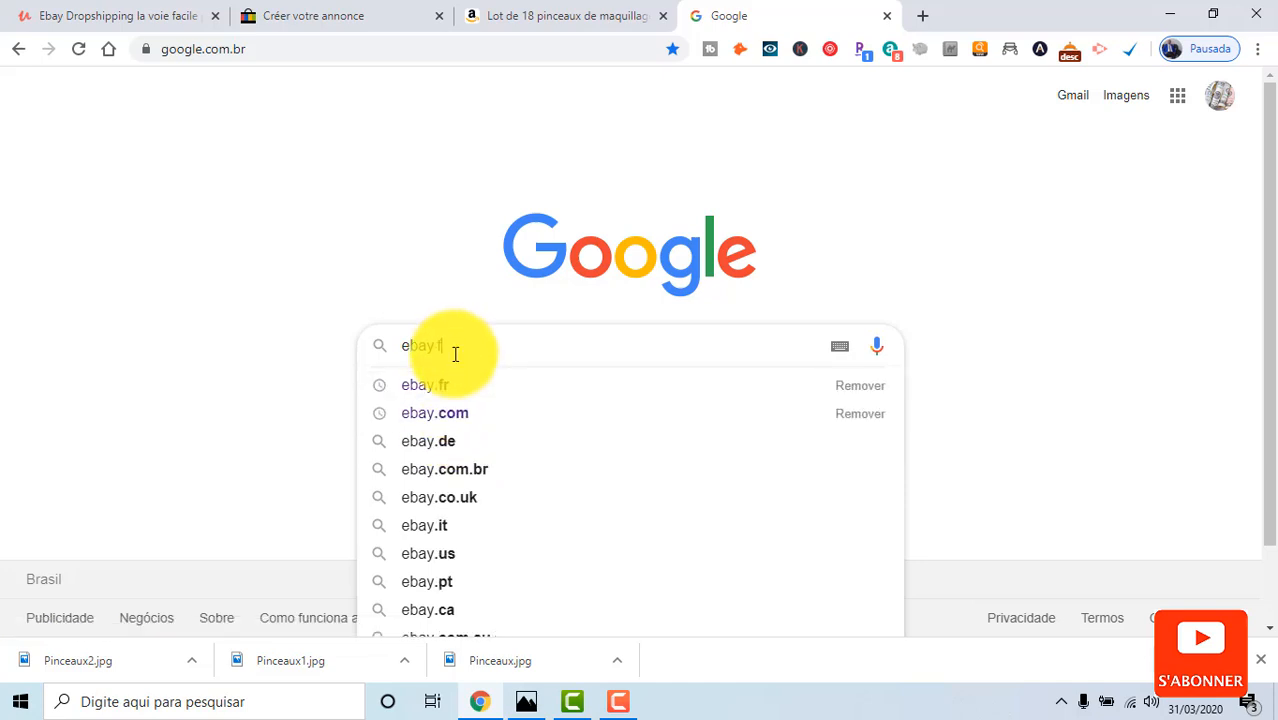
key(Return)
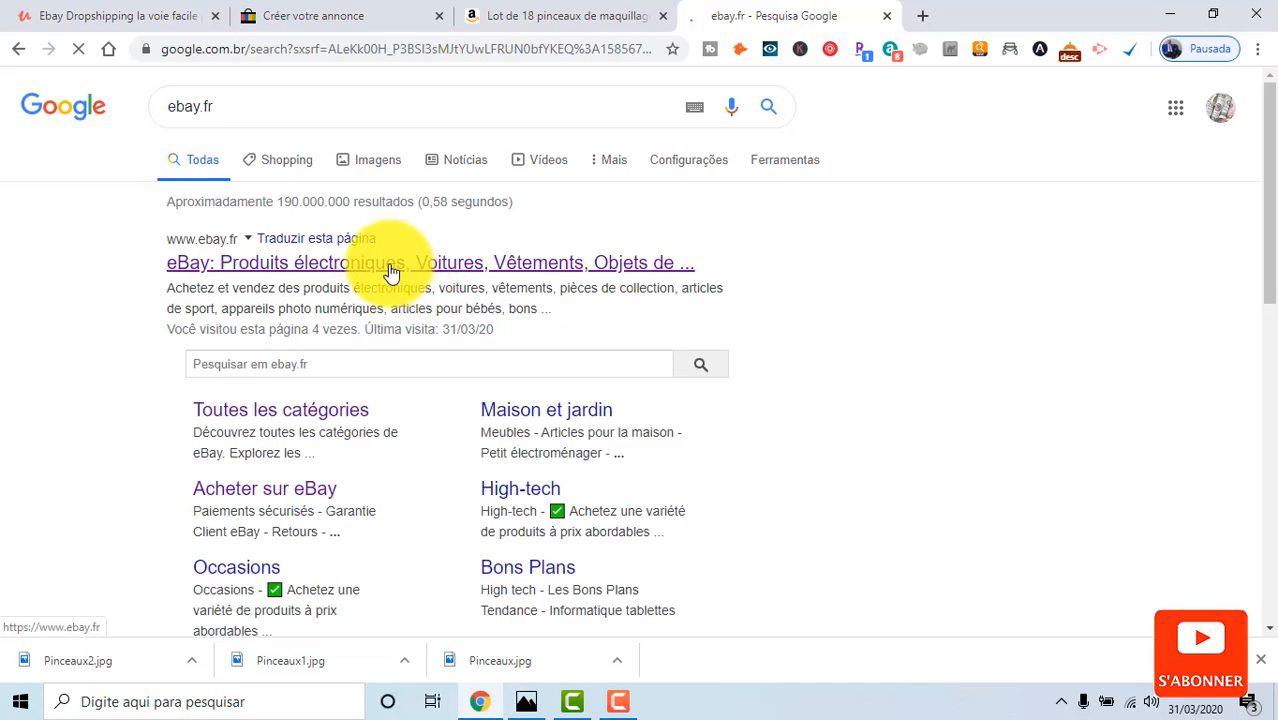
Open the eBay France result and scroll through its home page.
click(391, 272)
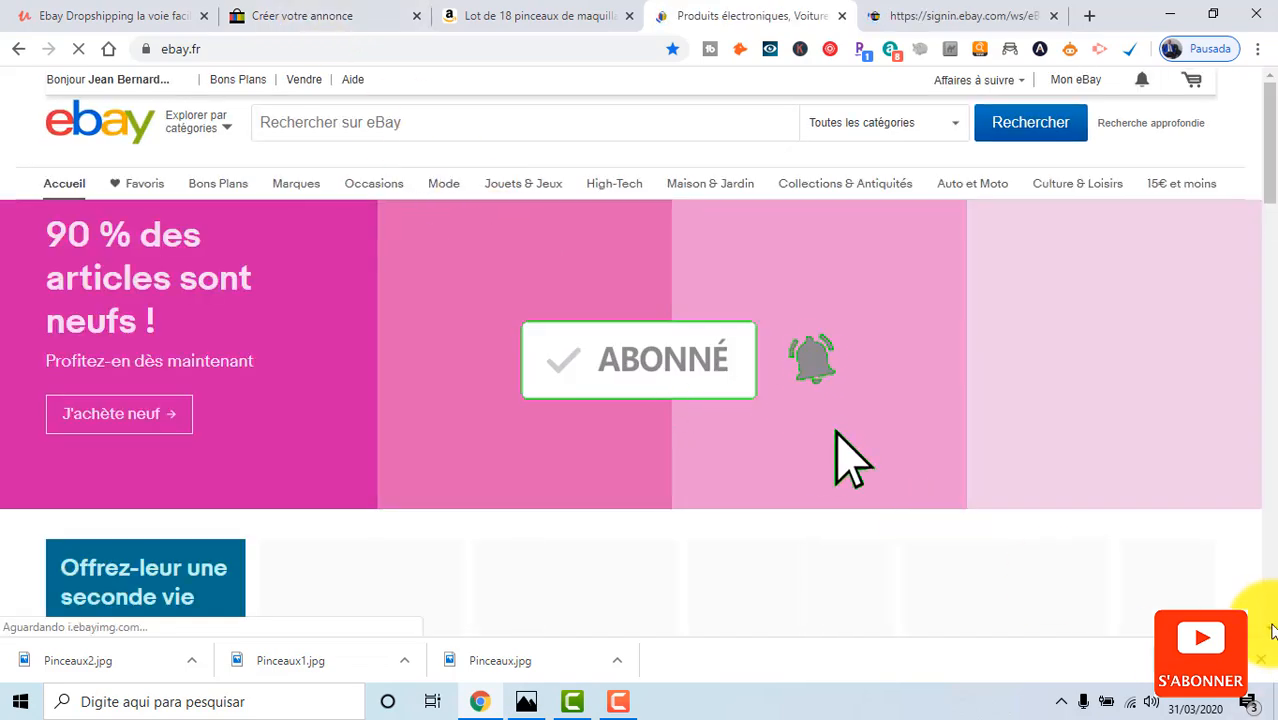
scroll(1272, 630, down, 3)
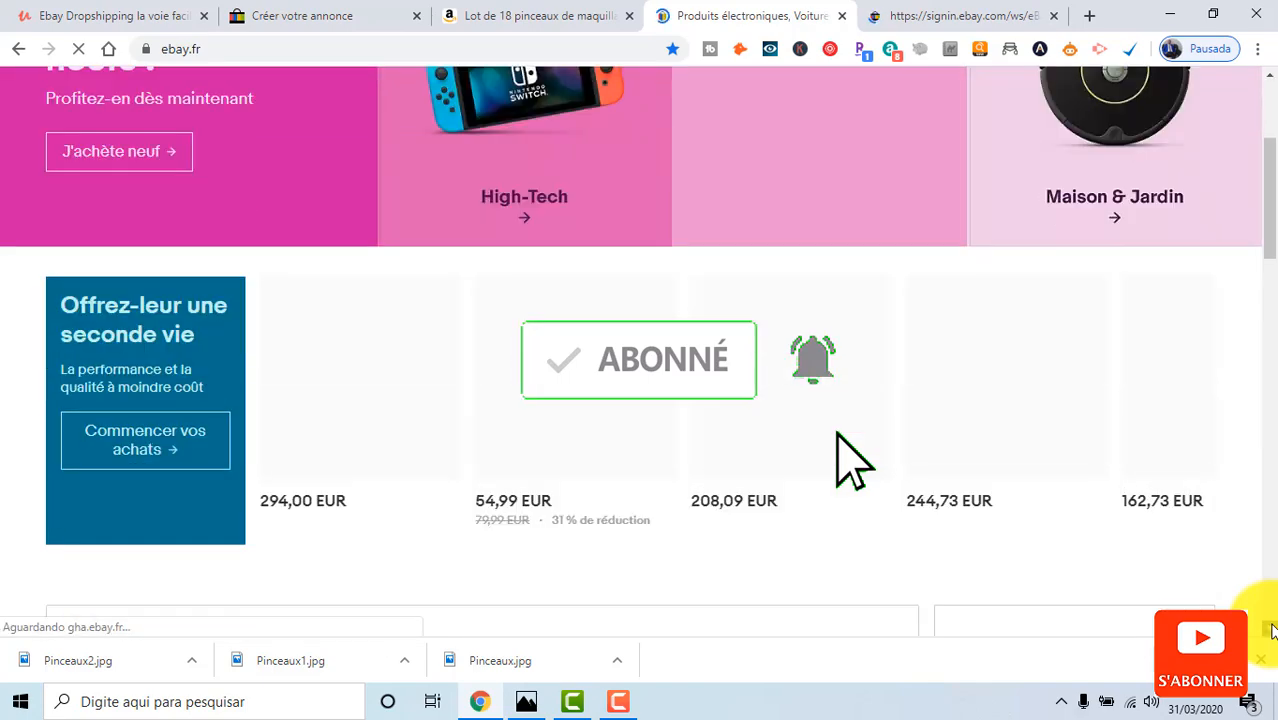
scroll(1272, 630, down, 4)
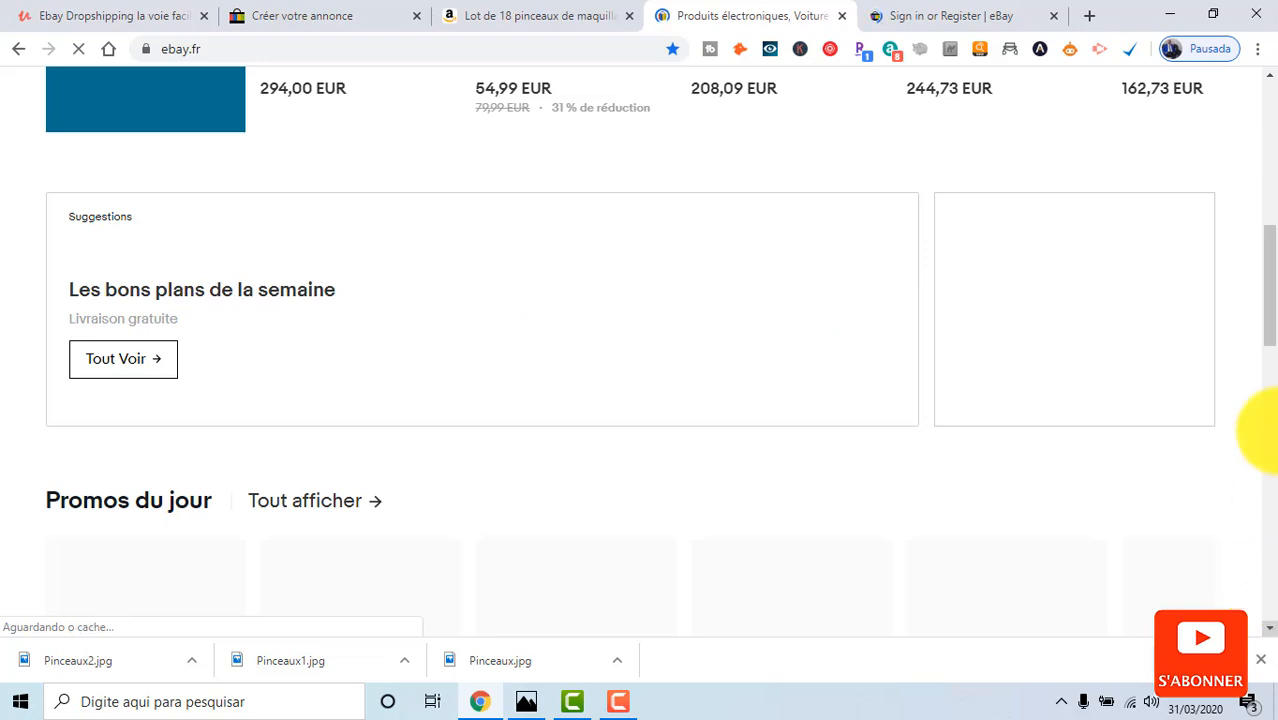
scroll(1268, 313, up, 7)
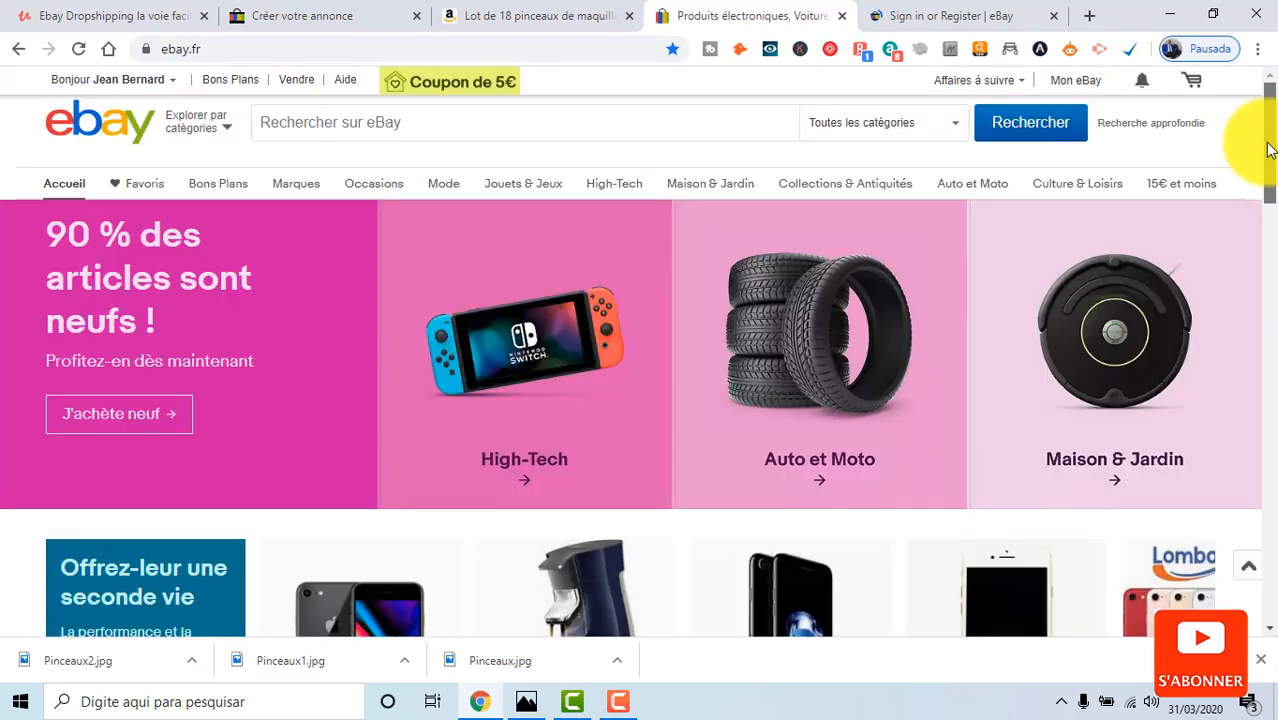
scroll(1262, 200, down, 2)
scroll(1274, 248, down, 9)
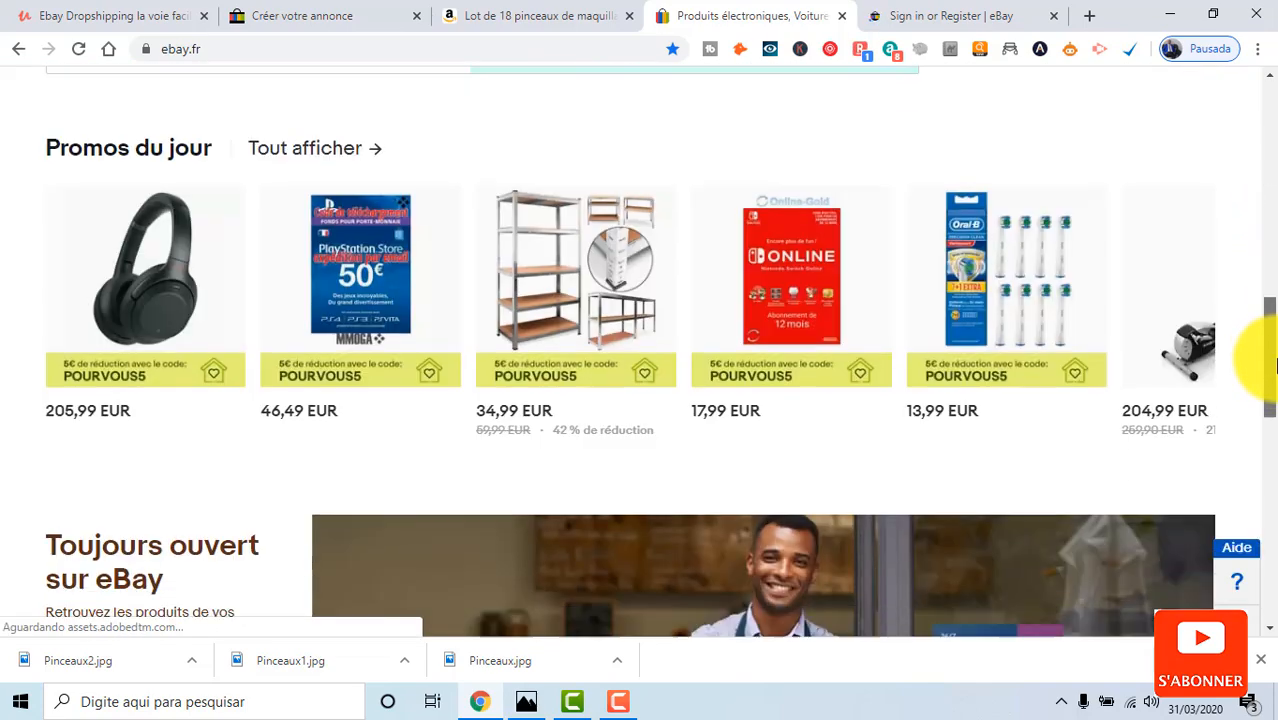
drag(1274, 366, 1267, 106)
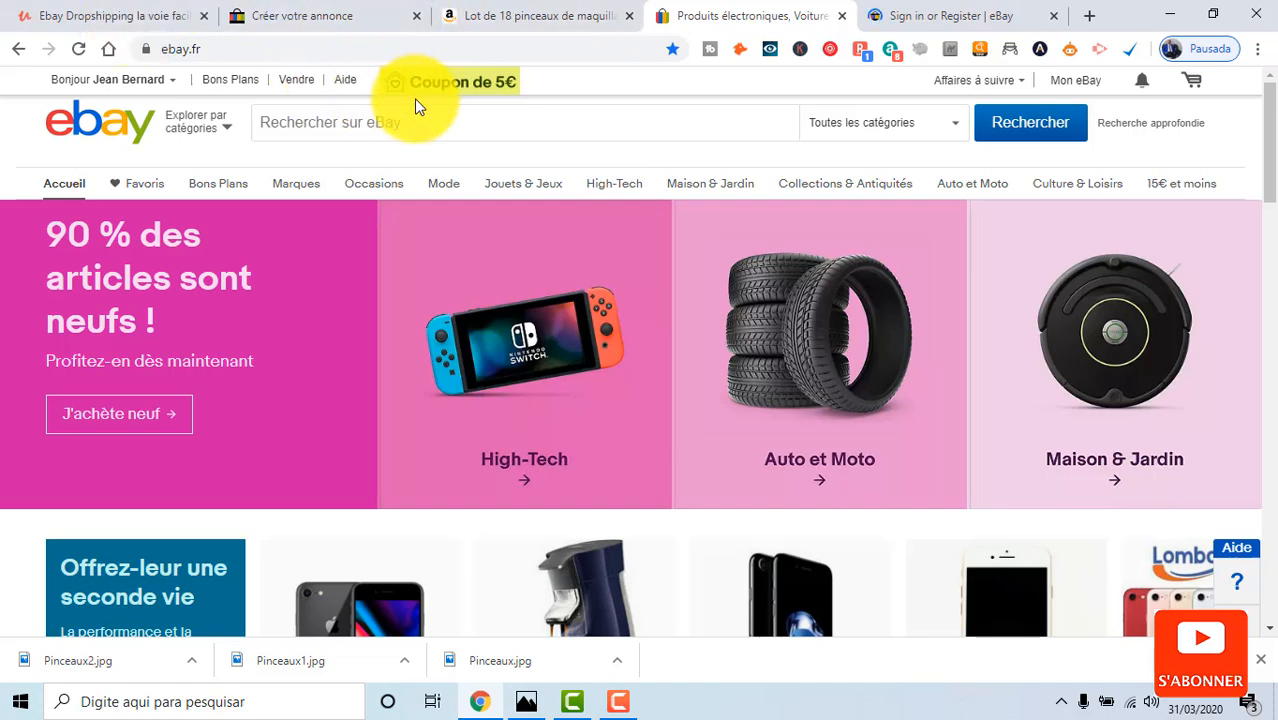
Copy the listing's Titre text and search ebay.fr for it.
click(318, 14)
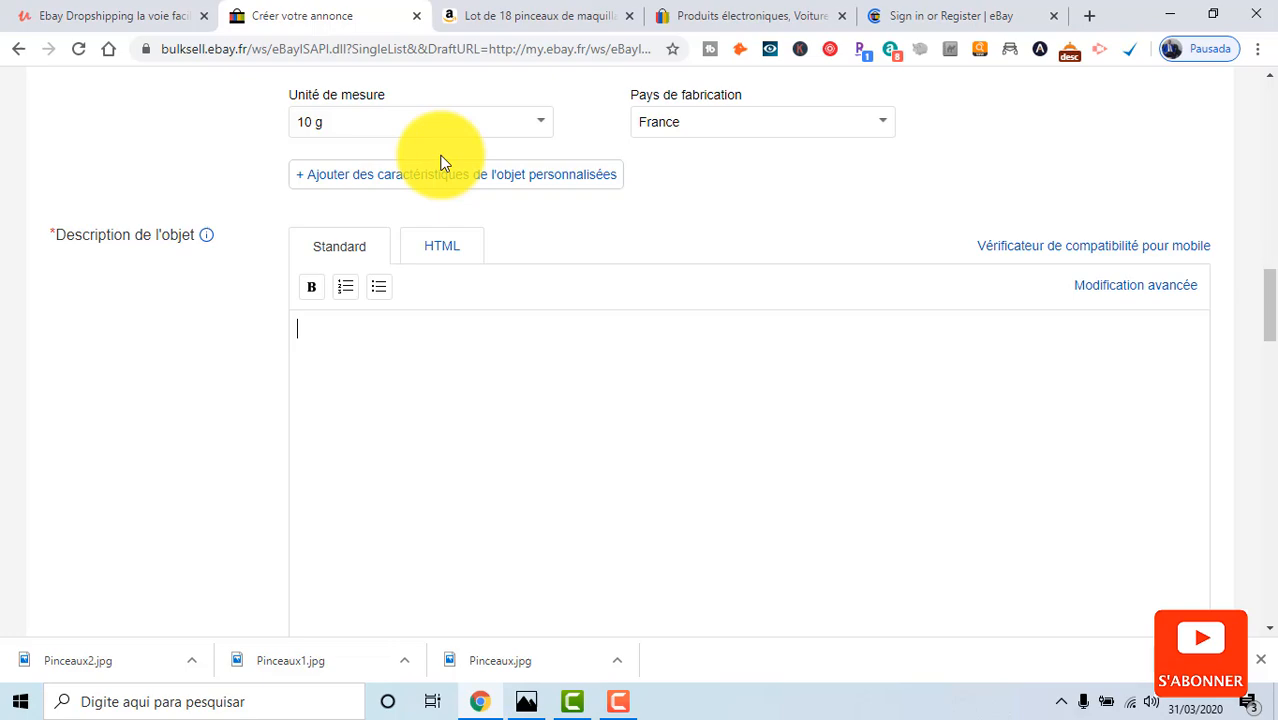
click(1035, 345)
drag(1270, 318, 1262, 118)
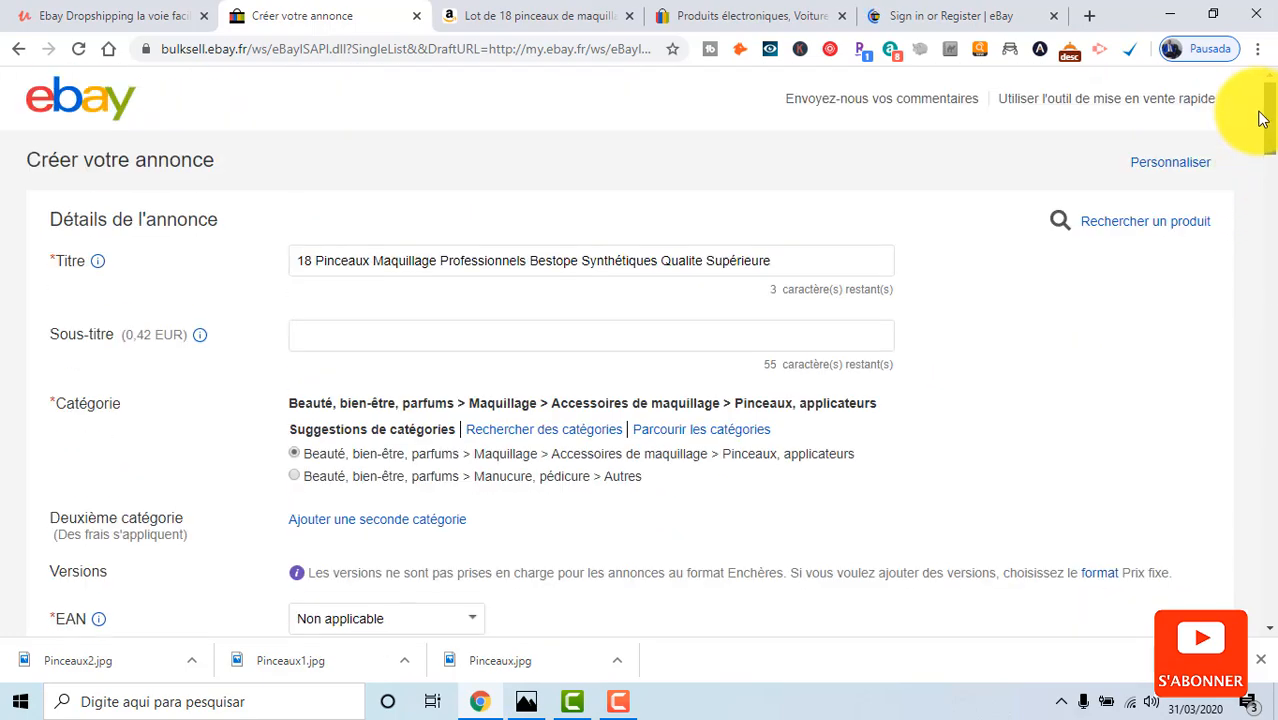
drag(793, 262, 290, 258)
key(ctrl+c)
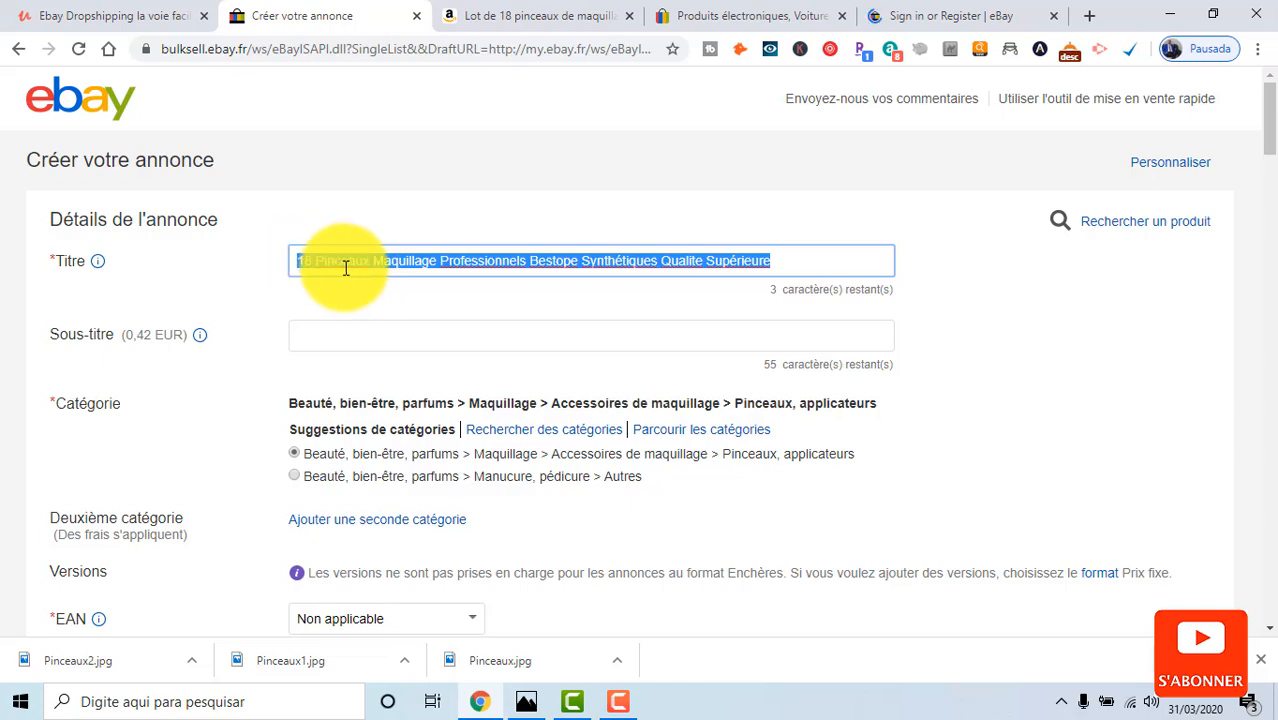
click(768, 16)
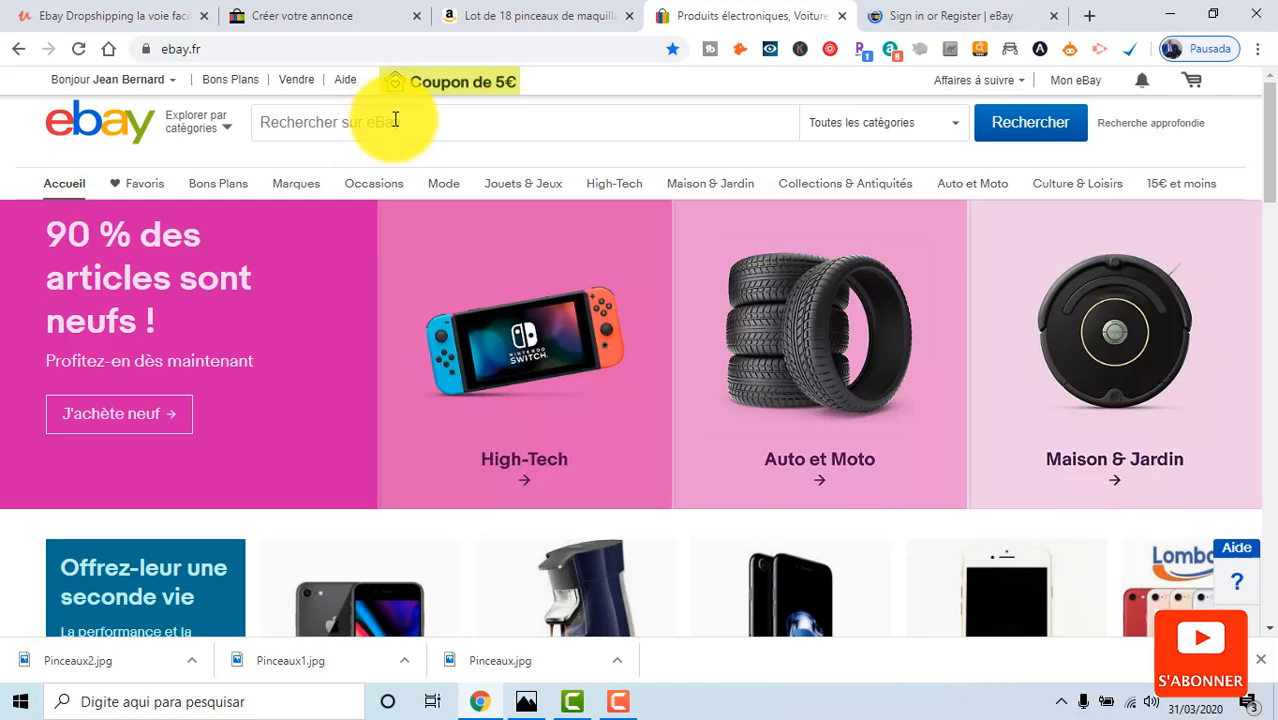
click(395, 119)
key(ctrl+v)
key(Return)
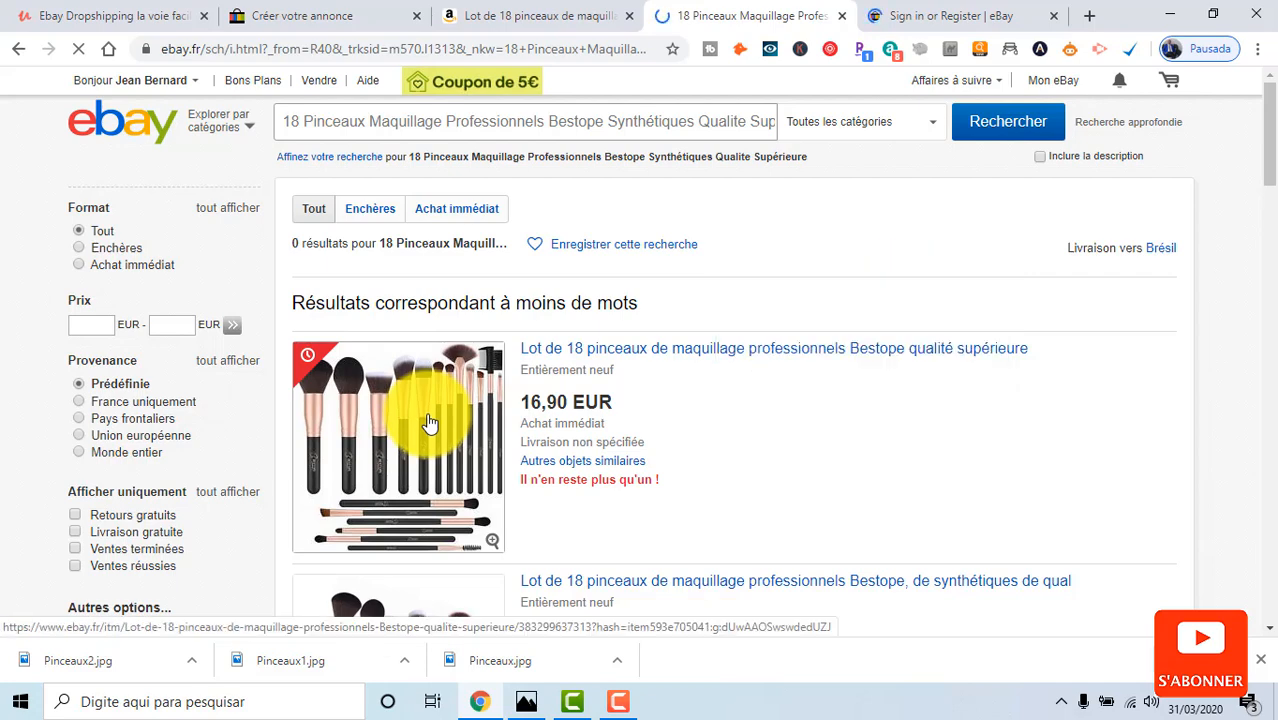
Open the matching Bestope listing, copy its three-paragraph description, and return to the form.
click(428, 422)
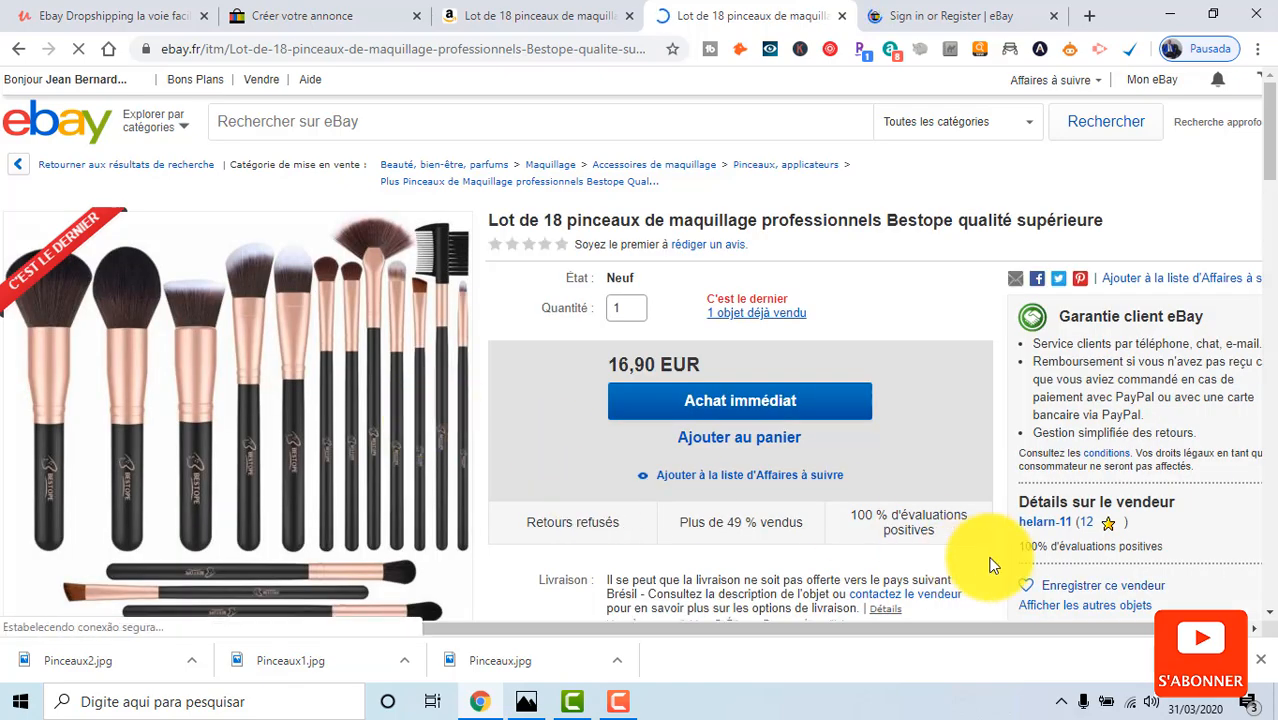
scroll(1270, 620, down, 2)
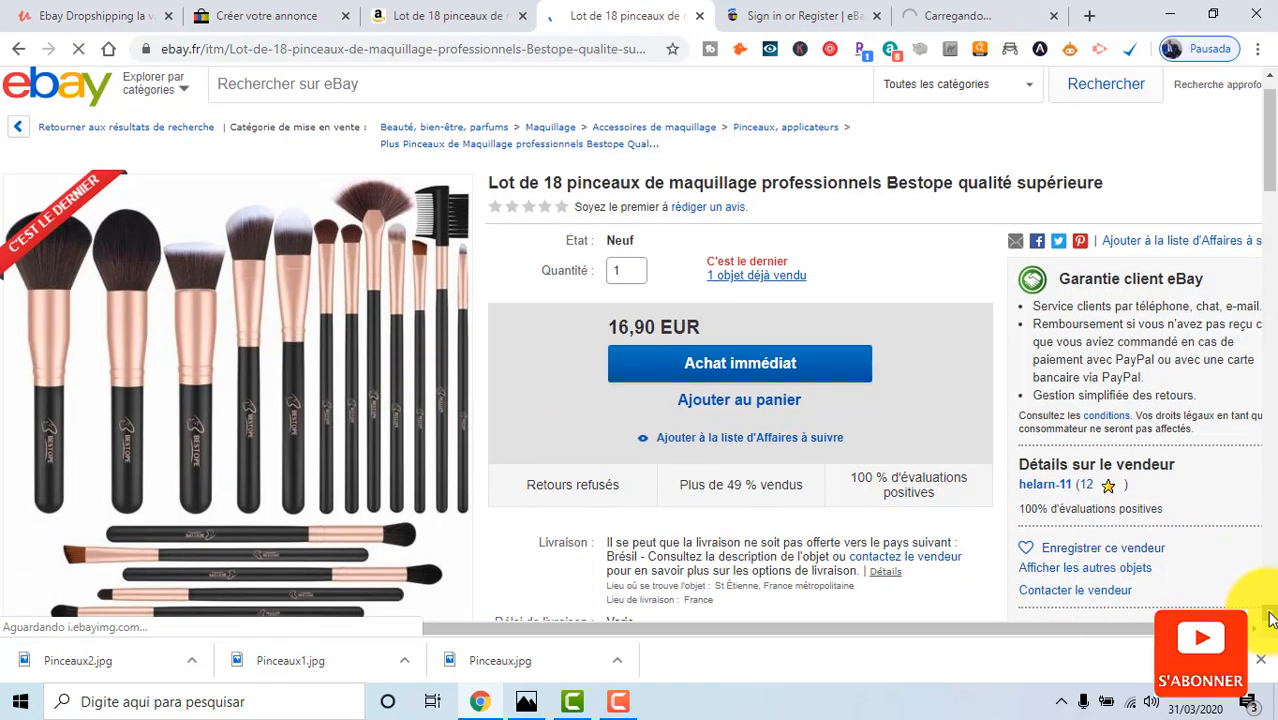
scroll(1270, 620, down, 1)
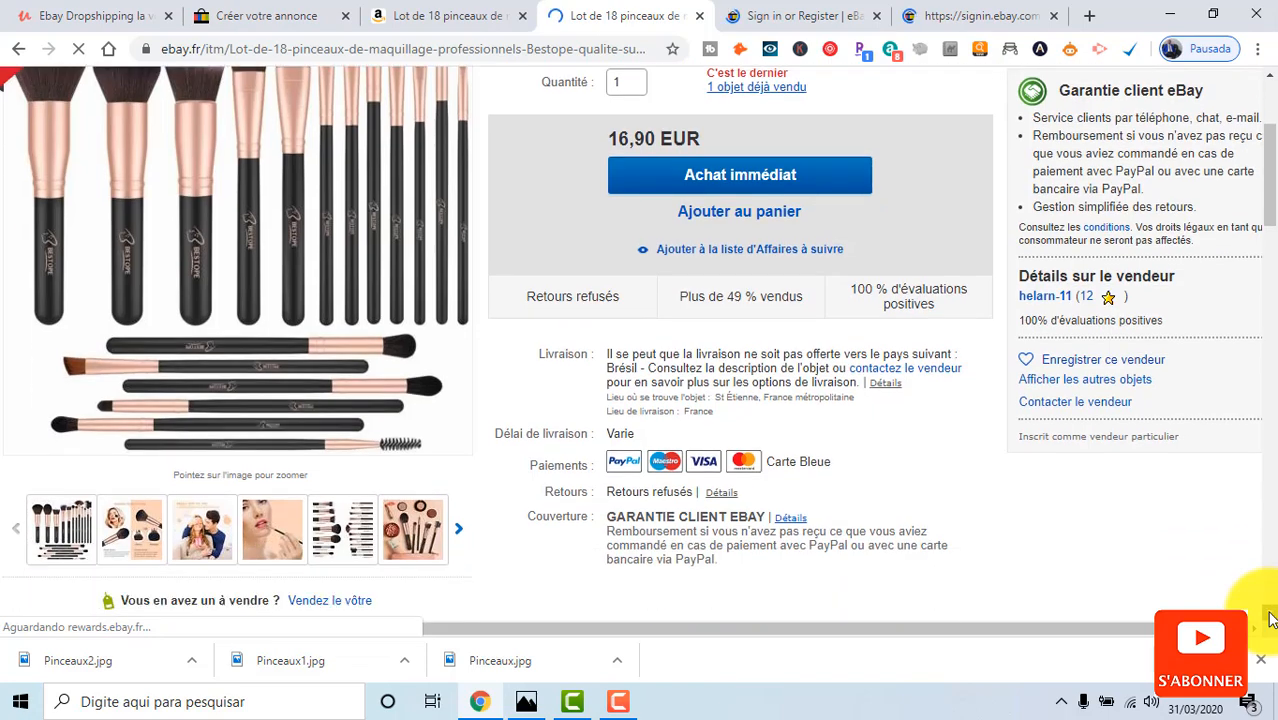
scroll(1270, 620, down, 3)
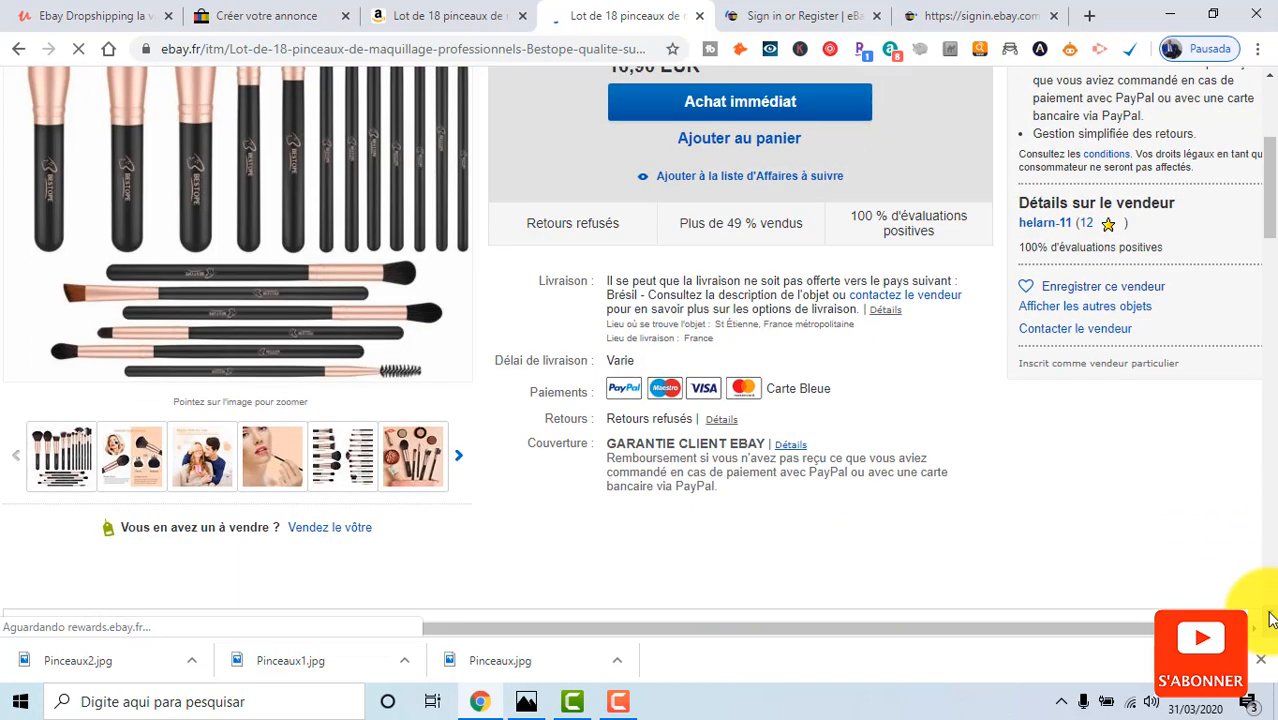
scroll(1270, 620, down, 10)
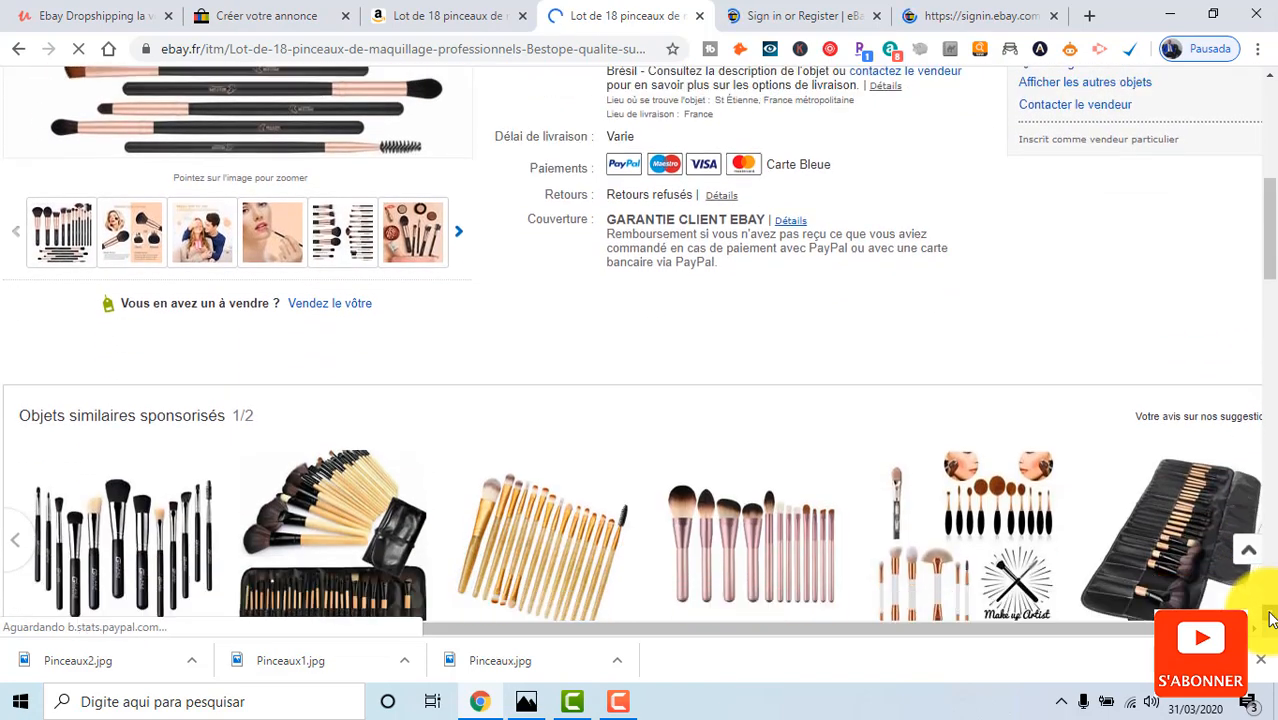
scroll(1270, 620, down, 6)
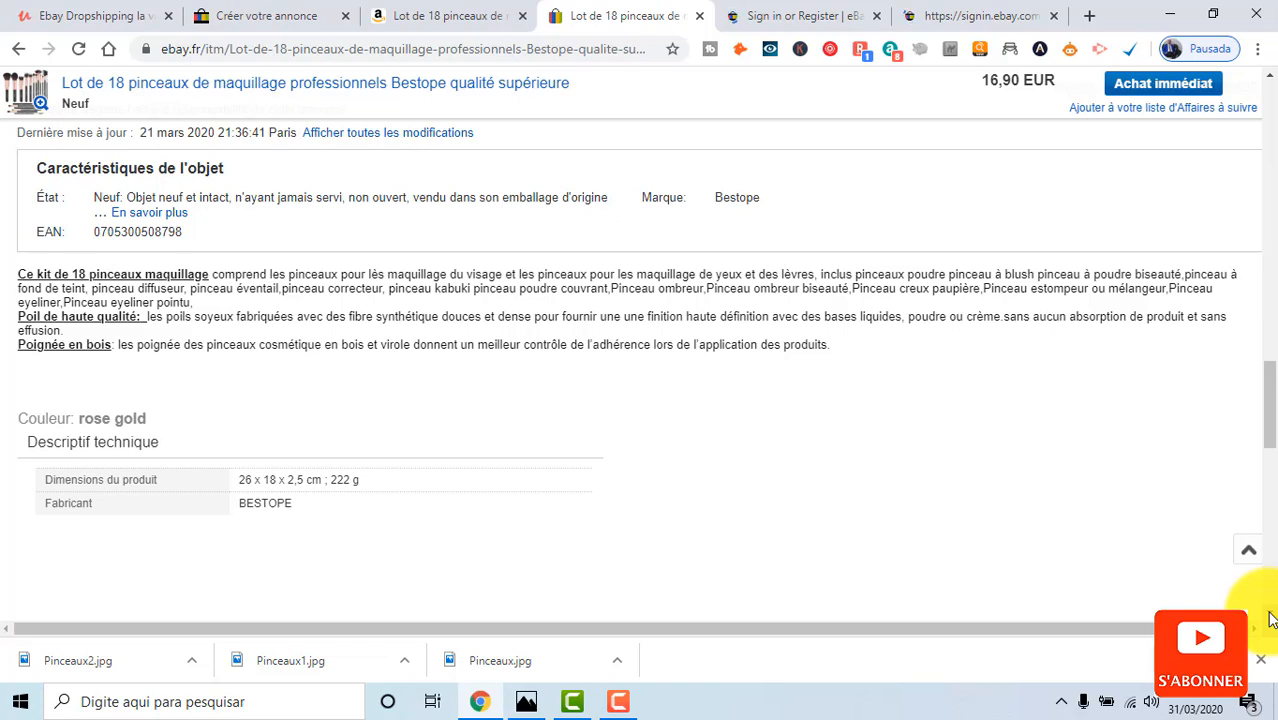
scroll(1262, 434, up, 1)
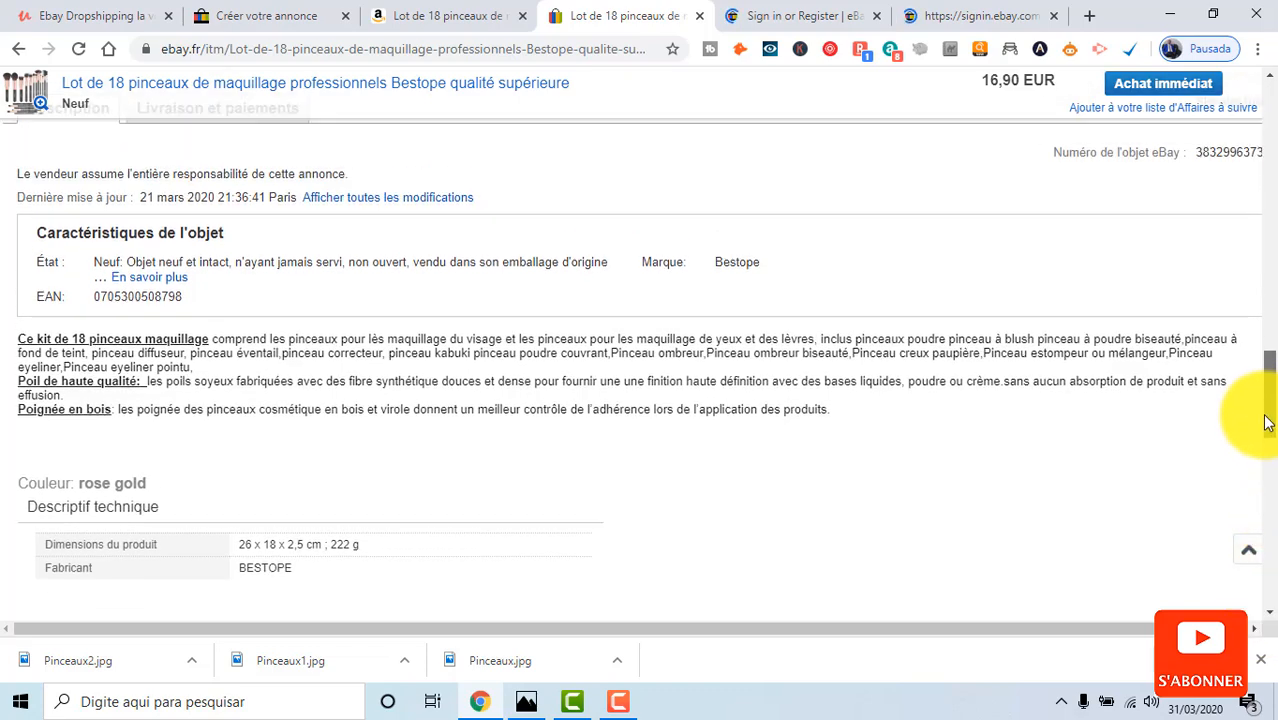
drag(830, 421, 21, 355)
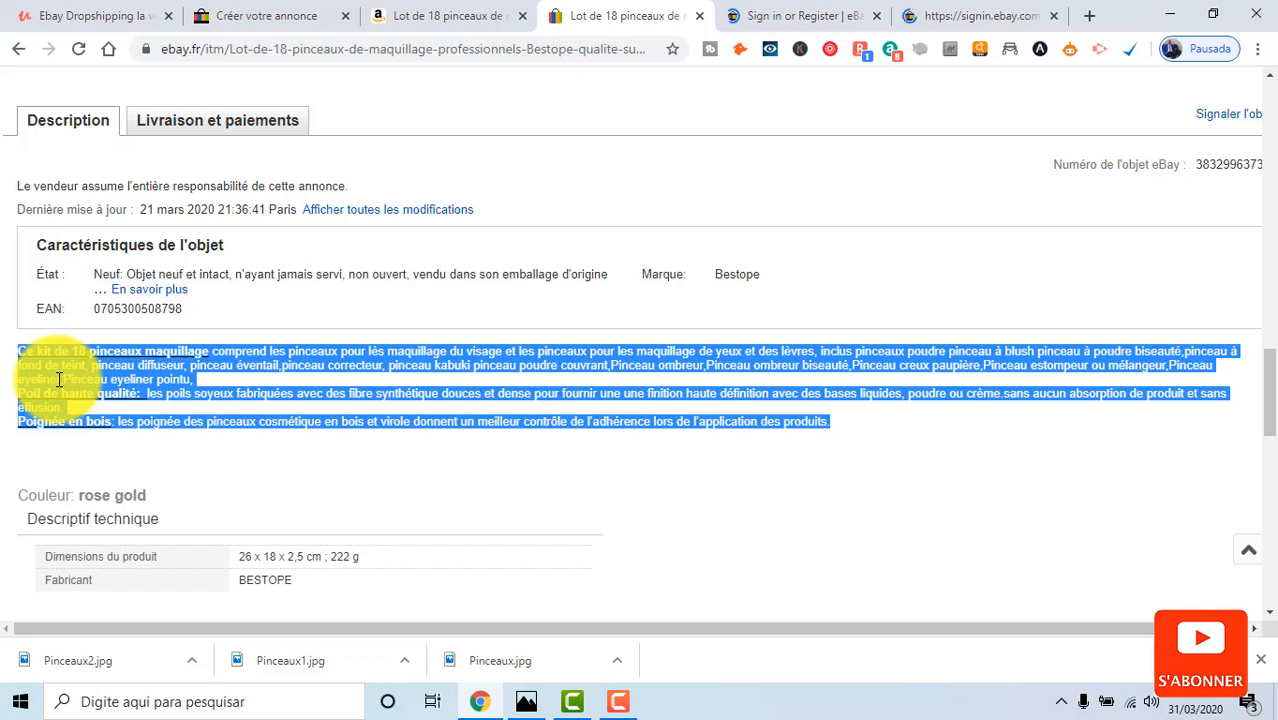
click(282, 14)
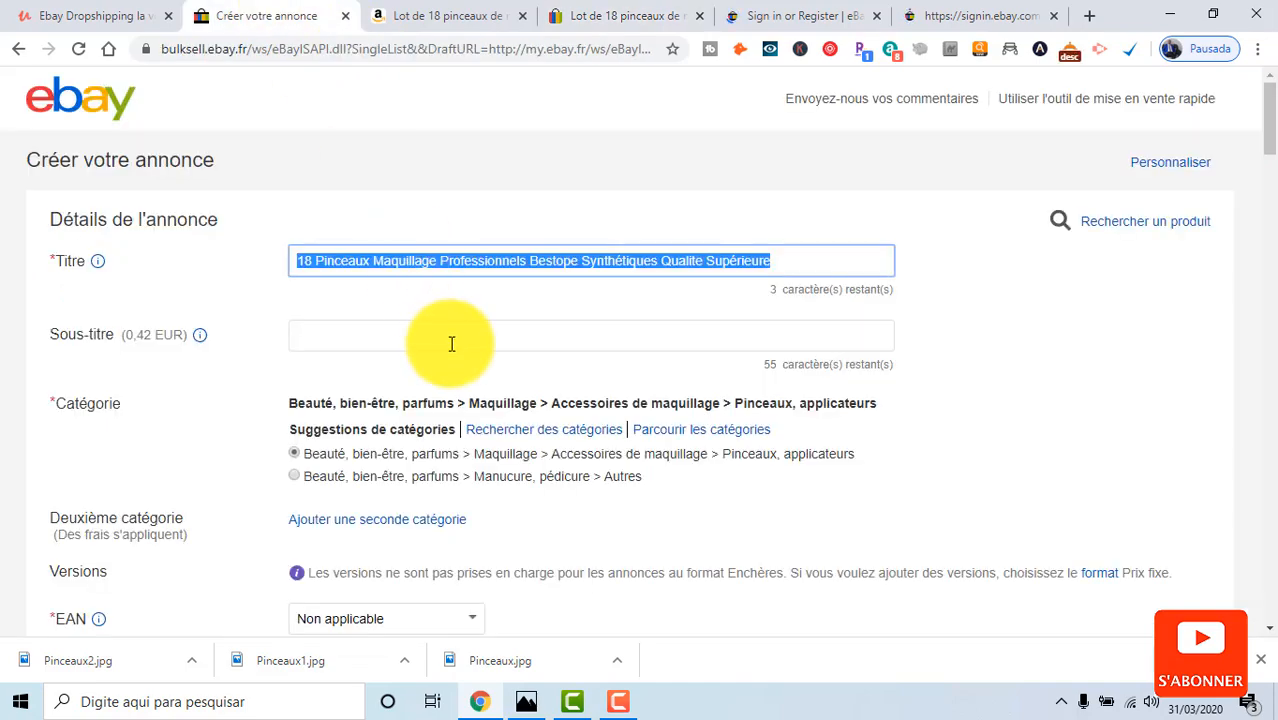
Paste the copied description into the editor and set all of it to font size 14.
drag(1268, 110, 1268, 323)
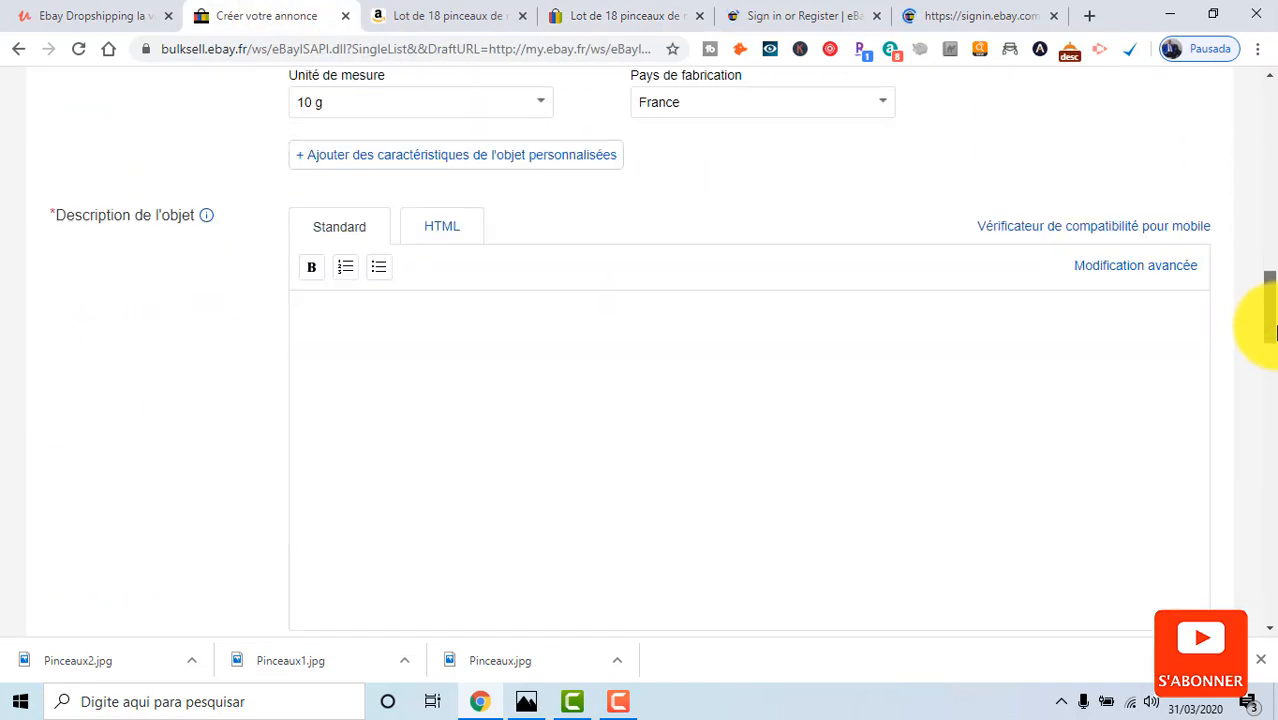
click(408, 362)
text(Le kit de 18 pinceaux maquillage comprend les pinceaux pour les maquillage du visage et les pinceaux pour les maquillage de yeux et des lèvres, inclus pinceaux poudre pinceau à blush pinceau à poudre biseauté pinceau à fond de teint, pinceau diffuseur, pinceau éventail,pinceau correcteur, pinceau kabuki pinceau poudre couvrant.Pinceau ombreur.Pinceau ombreur biseauté.Pinceau creux paupière.Pinceau estompeur ou mélangeur.Pinceau eyeliner.Pinceau eyeliner pointu. Poil de haute qualité:  les poils soyeux fabriqués avec des fibre synthétique douces et dense pour fournir une une finition haute définition avec des bases liquides, poudre ou crème sans aucun absorption de produit et sans effusion. Poignée en bois: les poignée des pinceaux cosmétique en bois et virole donnent un meilleur contrôle de l'adhérence lors de l'application des produits.)
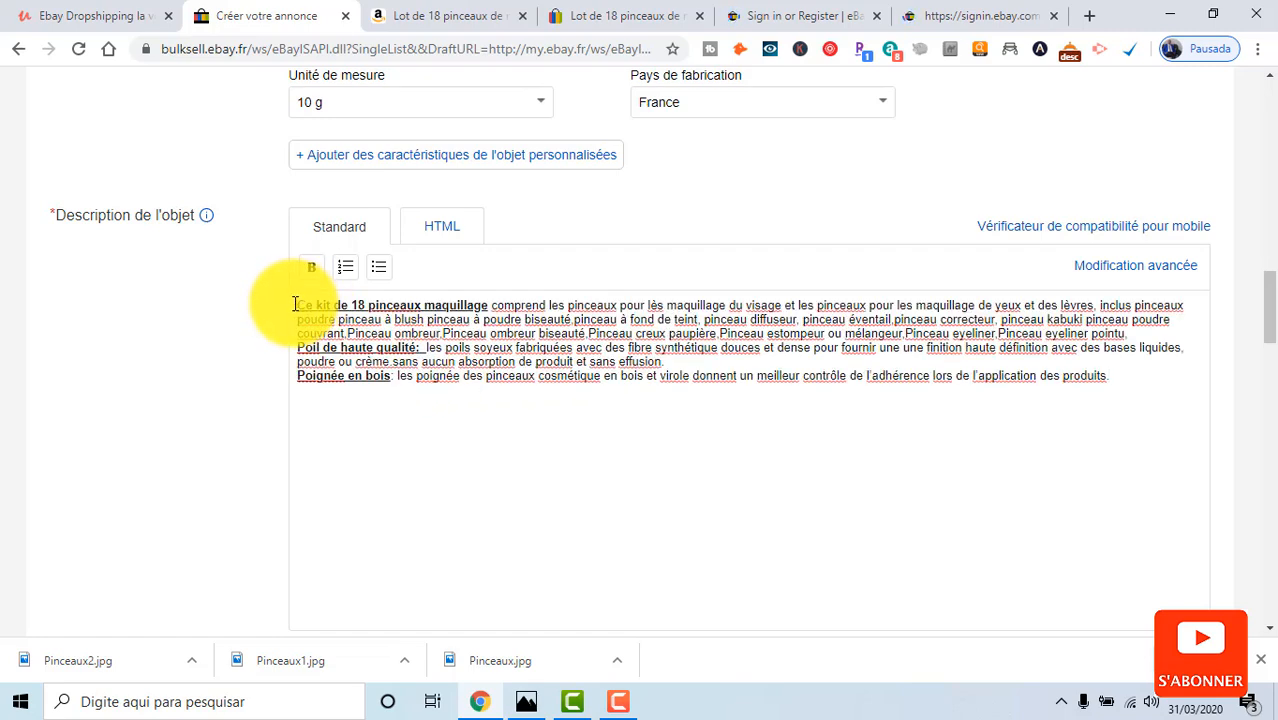
drag(296, 302, 1120, 413)
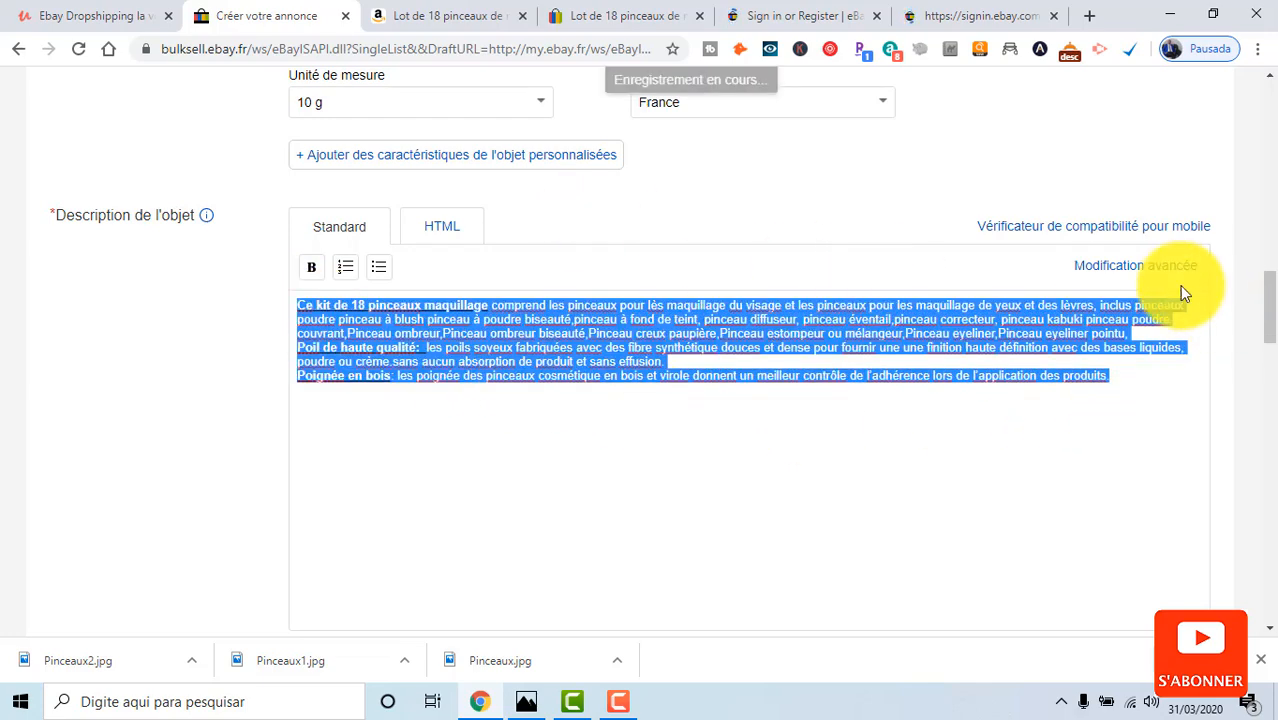
click(1147, 277)
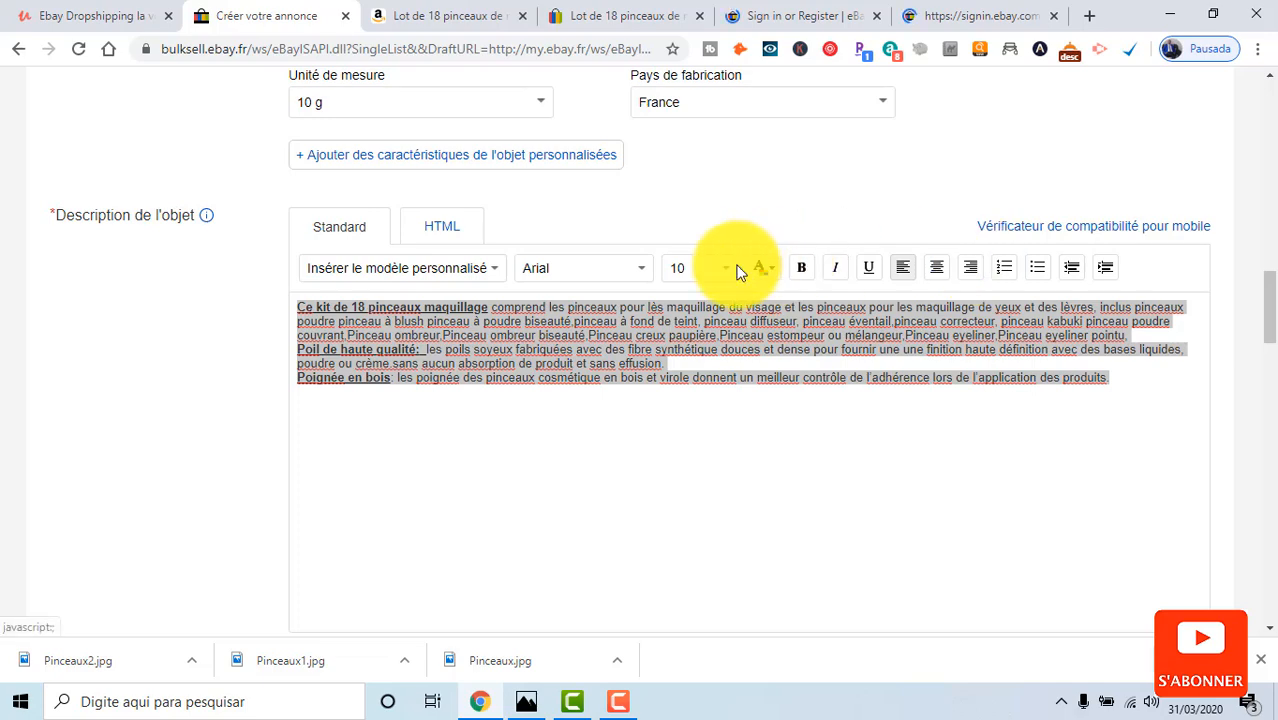
click(725, 267)
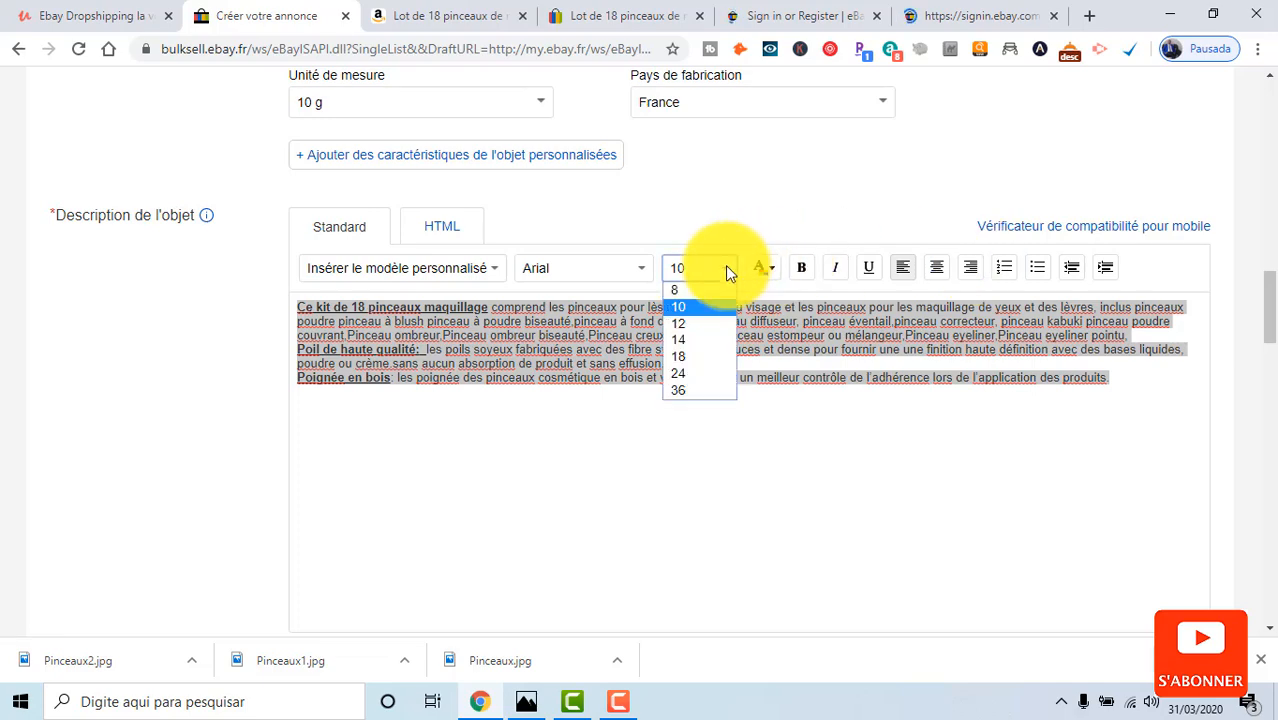
click(684, 341)
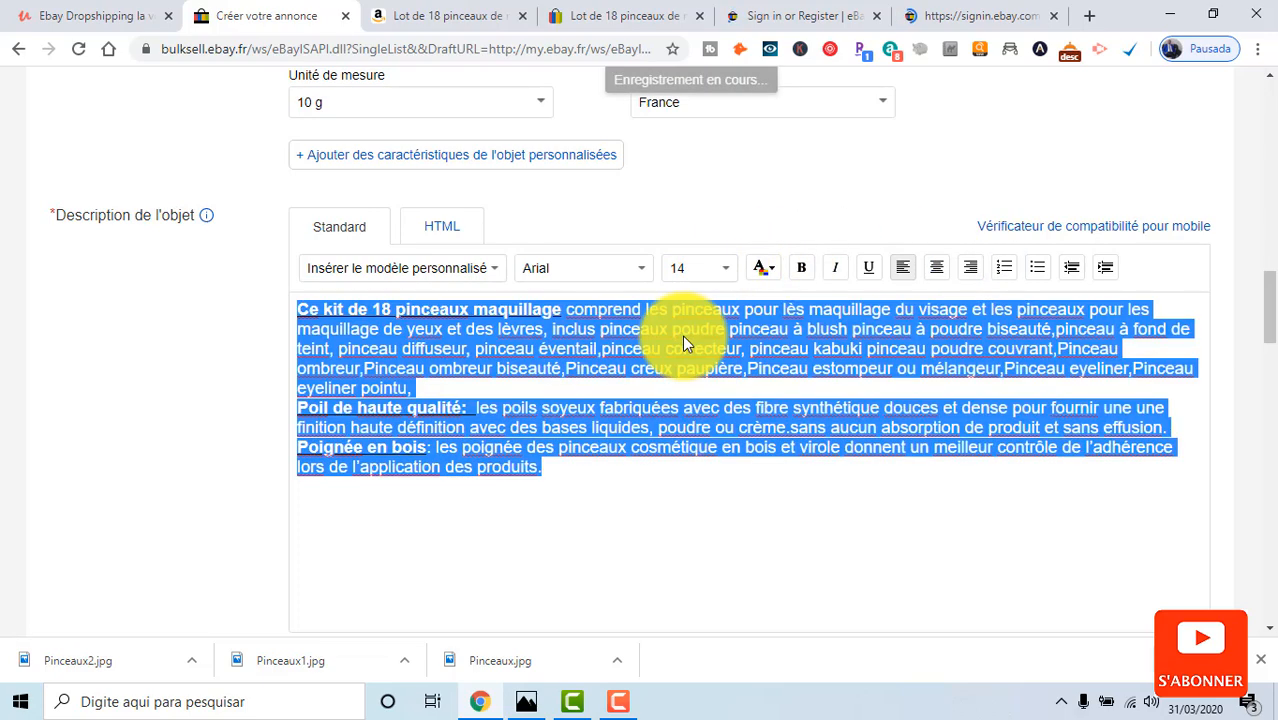
Insert a blank line above the description's first paragraph.
click(612, 482)
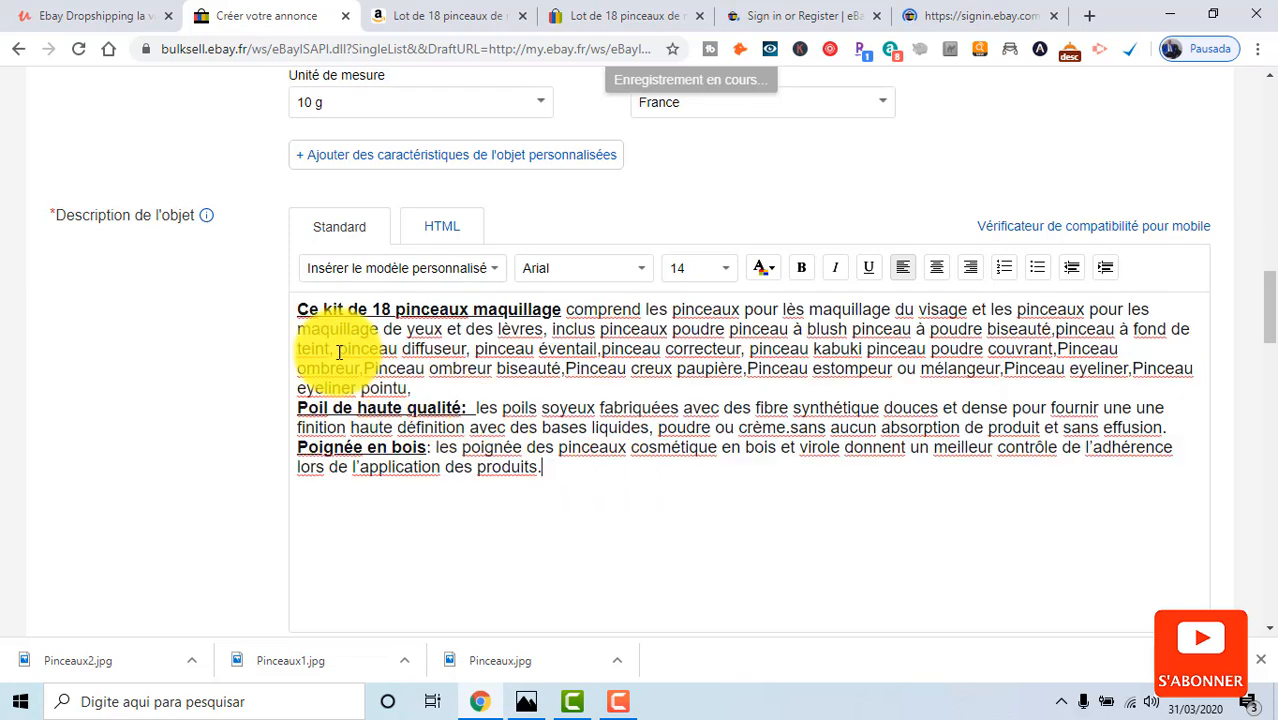
click(295, 315)
key(Return)
key(Return)
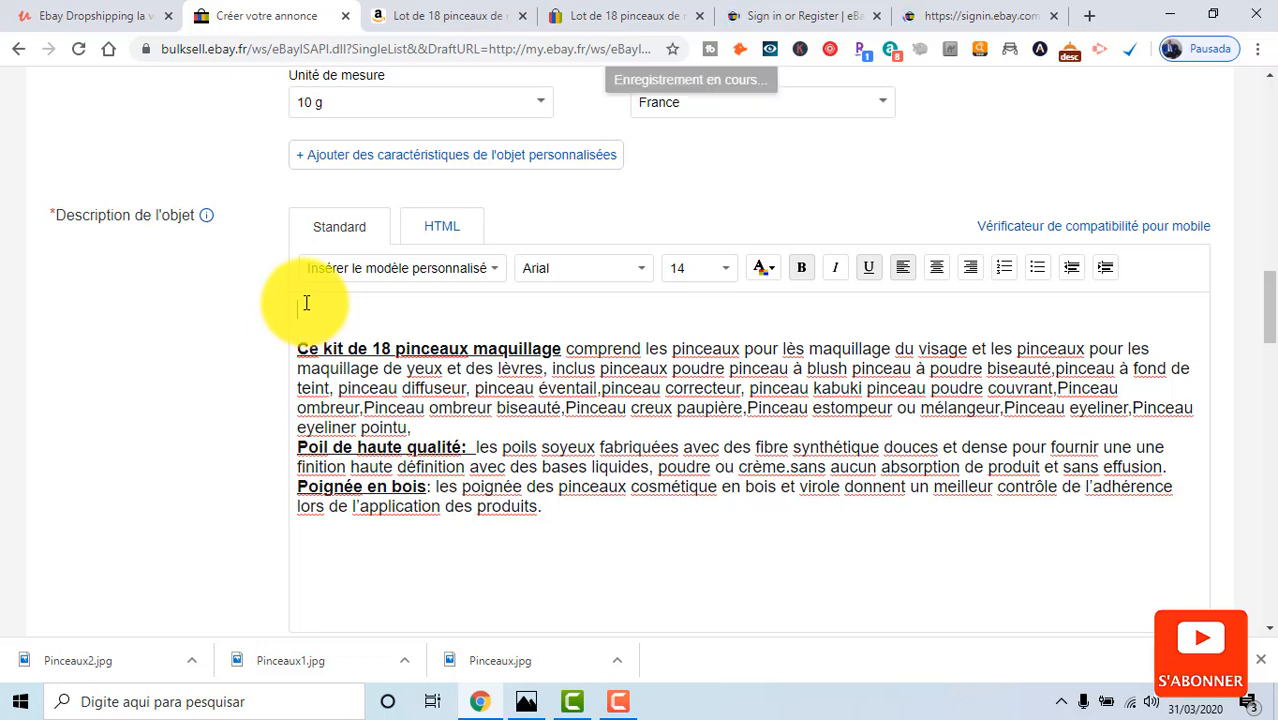
Type the heading 'BONS AFFAIRES POUR VOUS LES BELLES FEMMES FRANÇAISES' with blank lines beneath it.
text(BON)
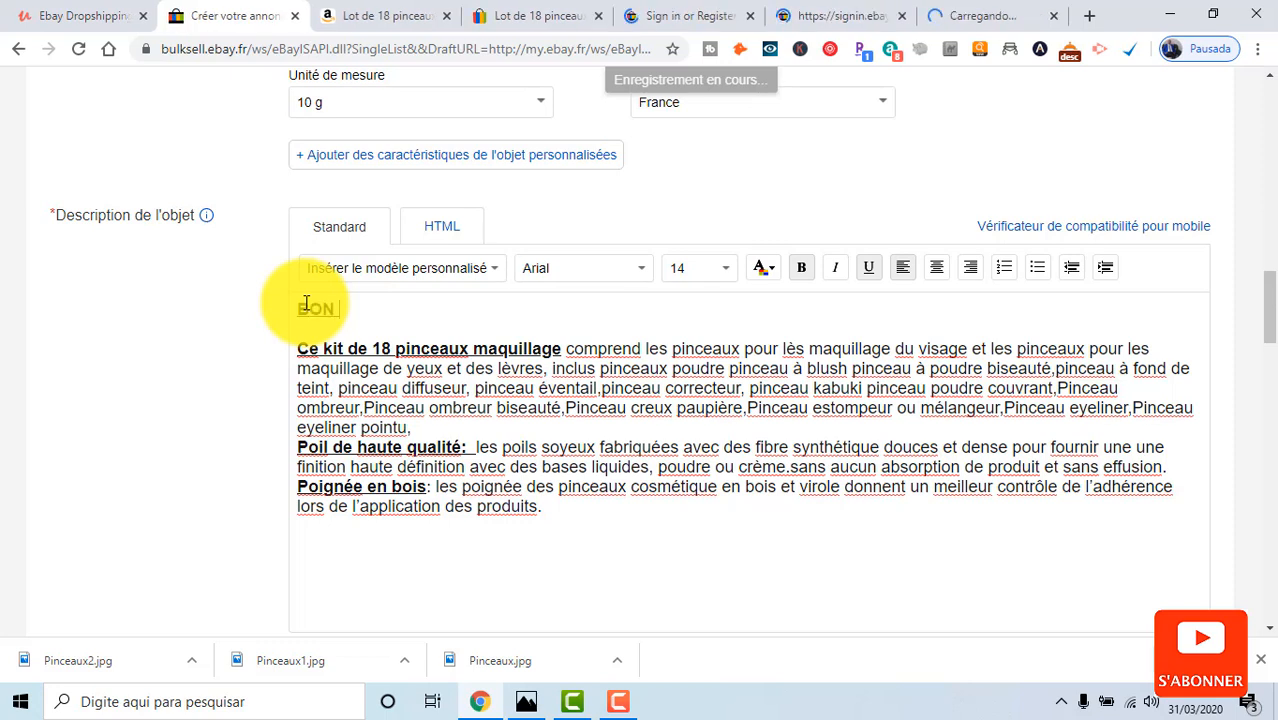
text( AFF)
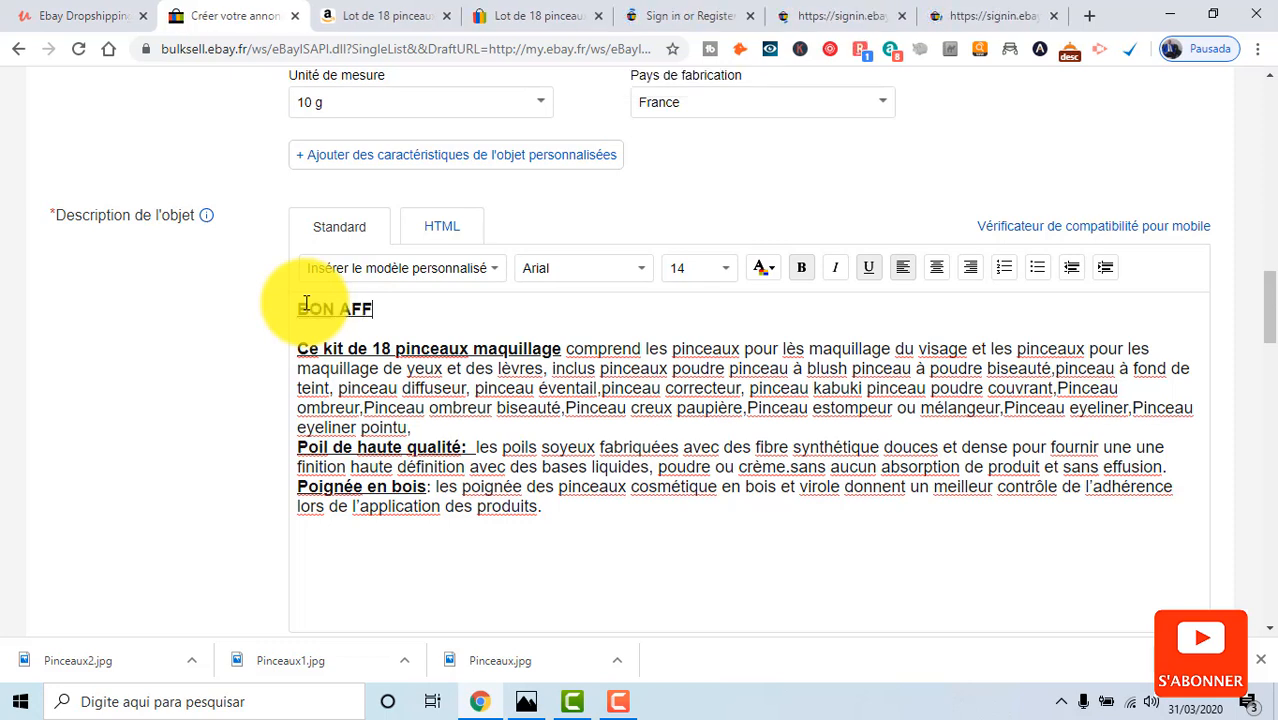
text(AIRES)
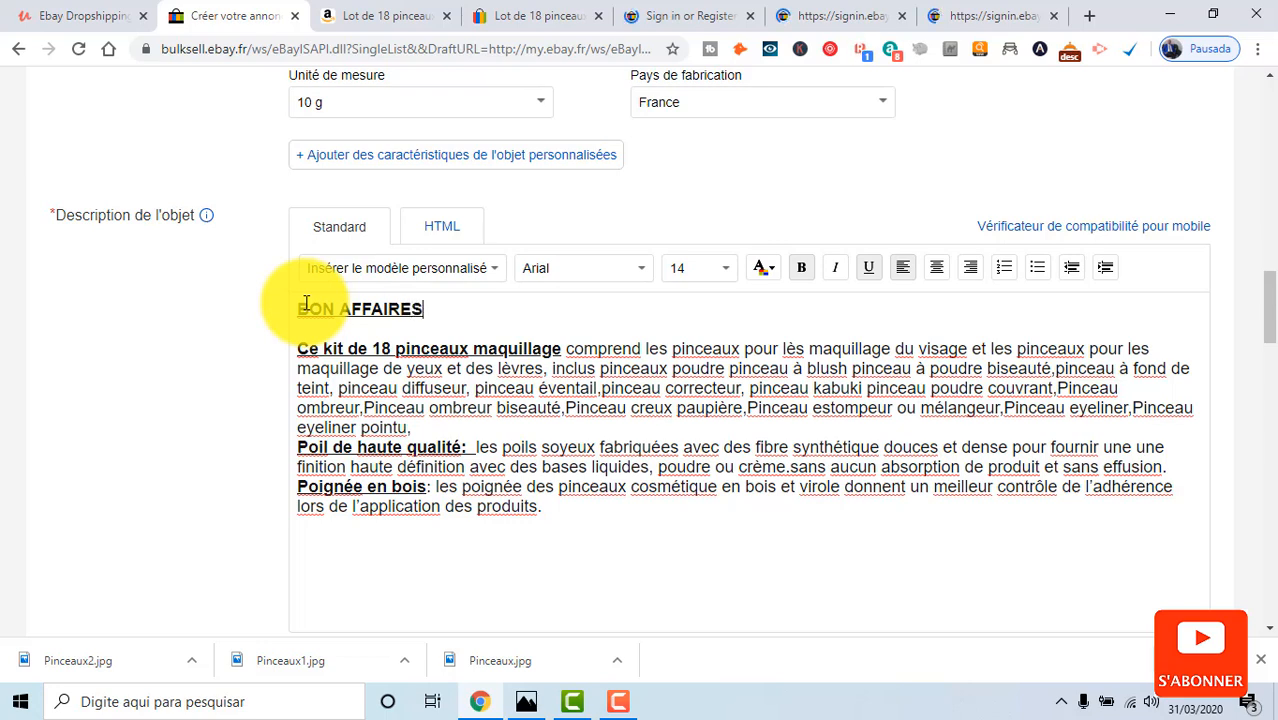
text( POUR )
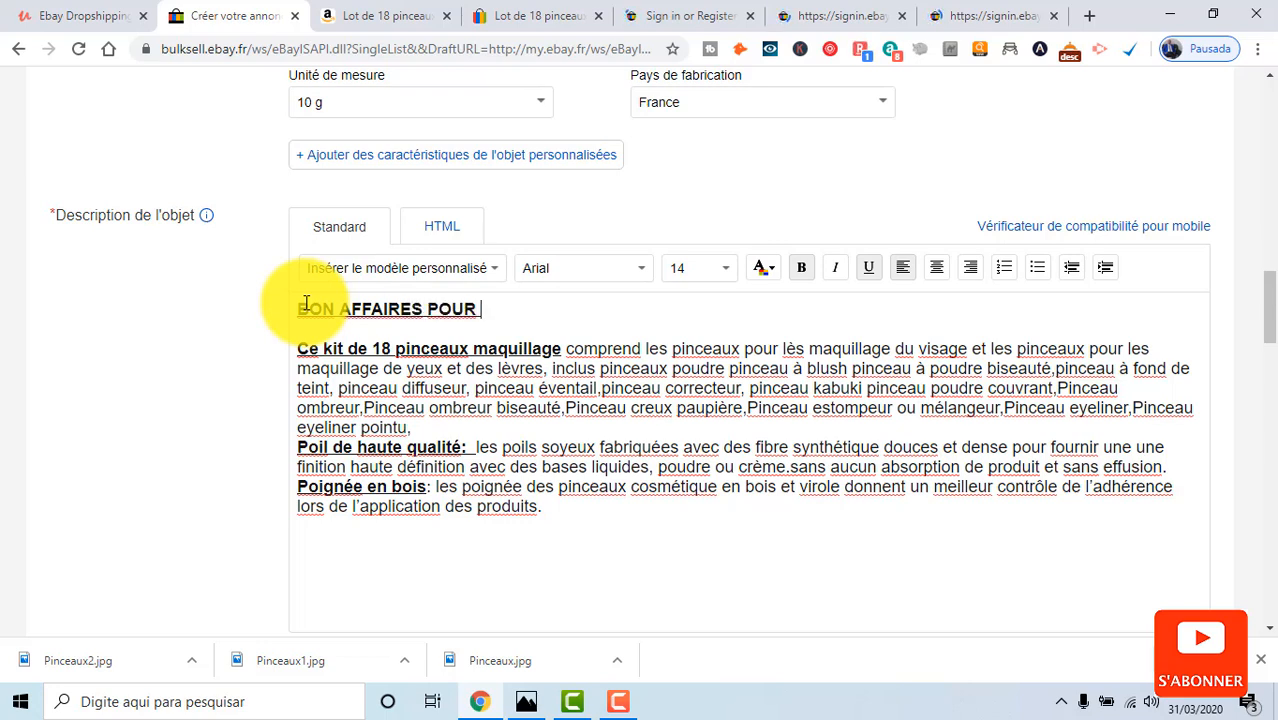
text(VOUS)
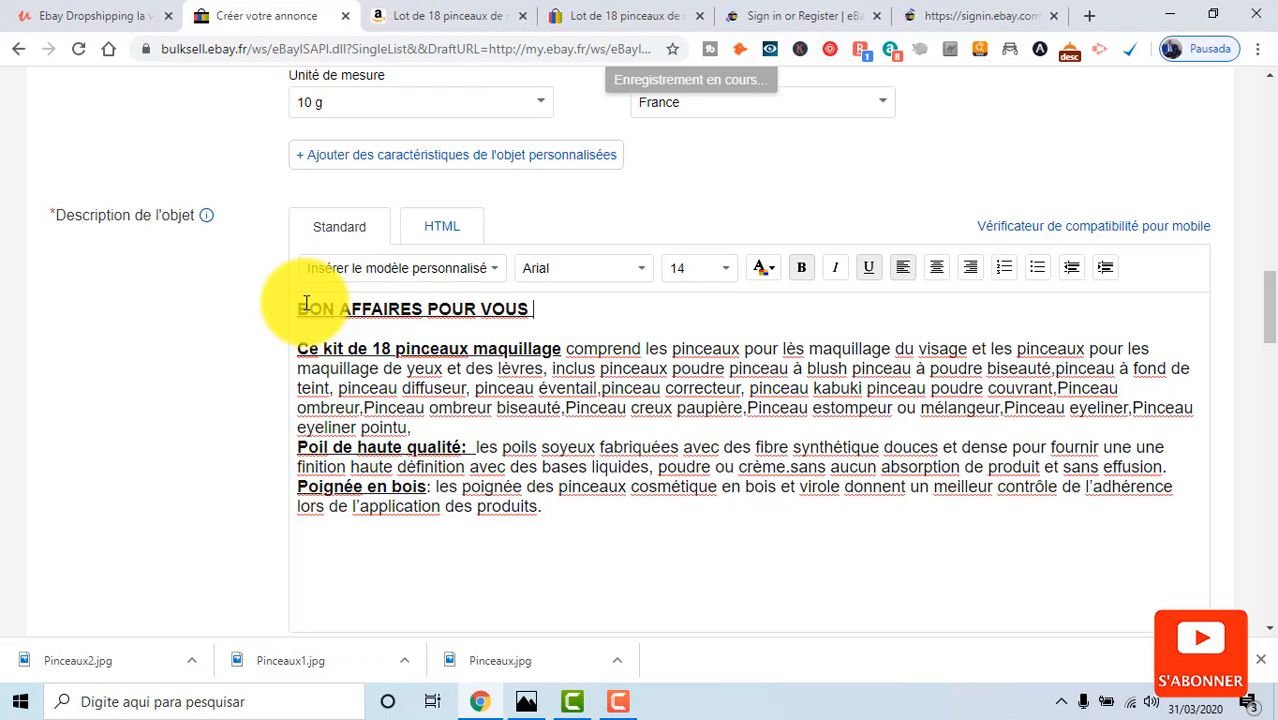
text( LES BELLES)
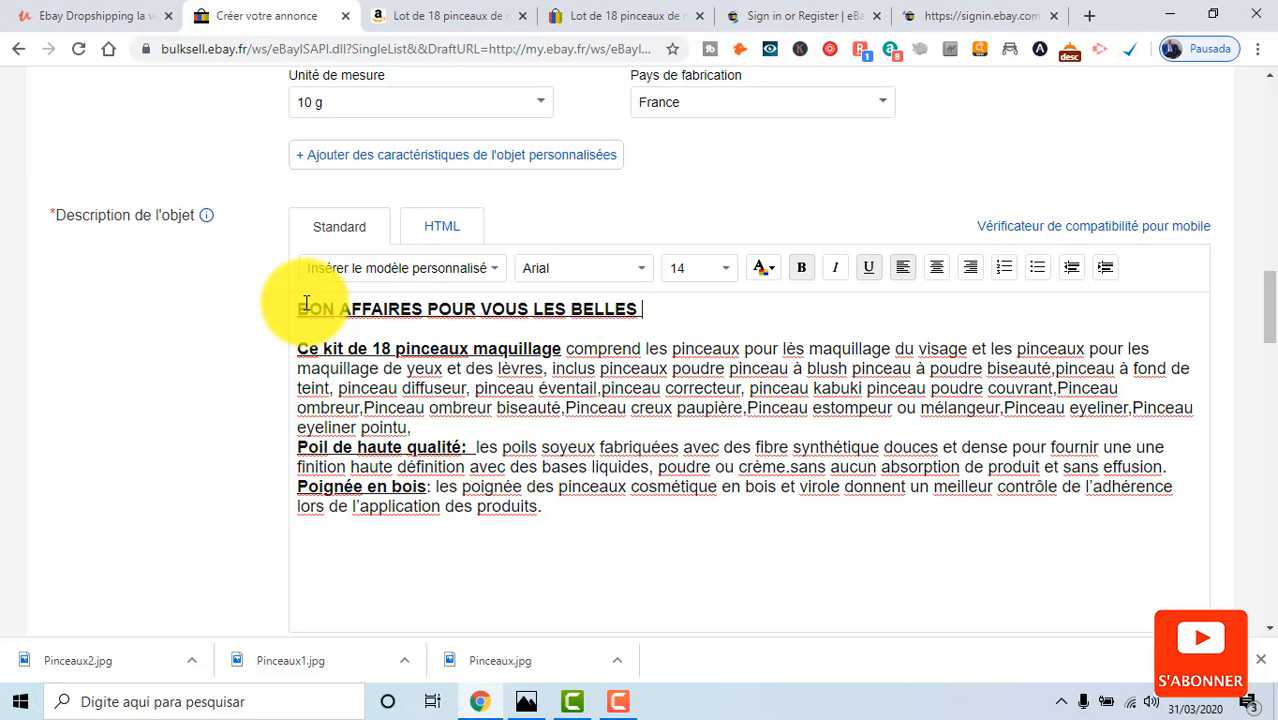
text( FEMMM)
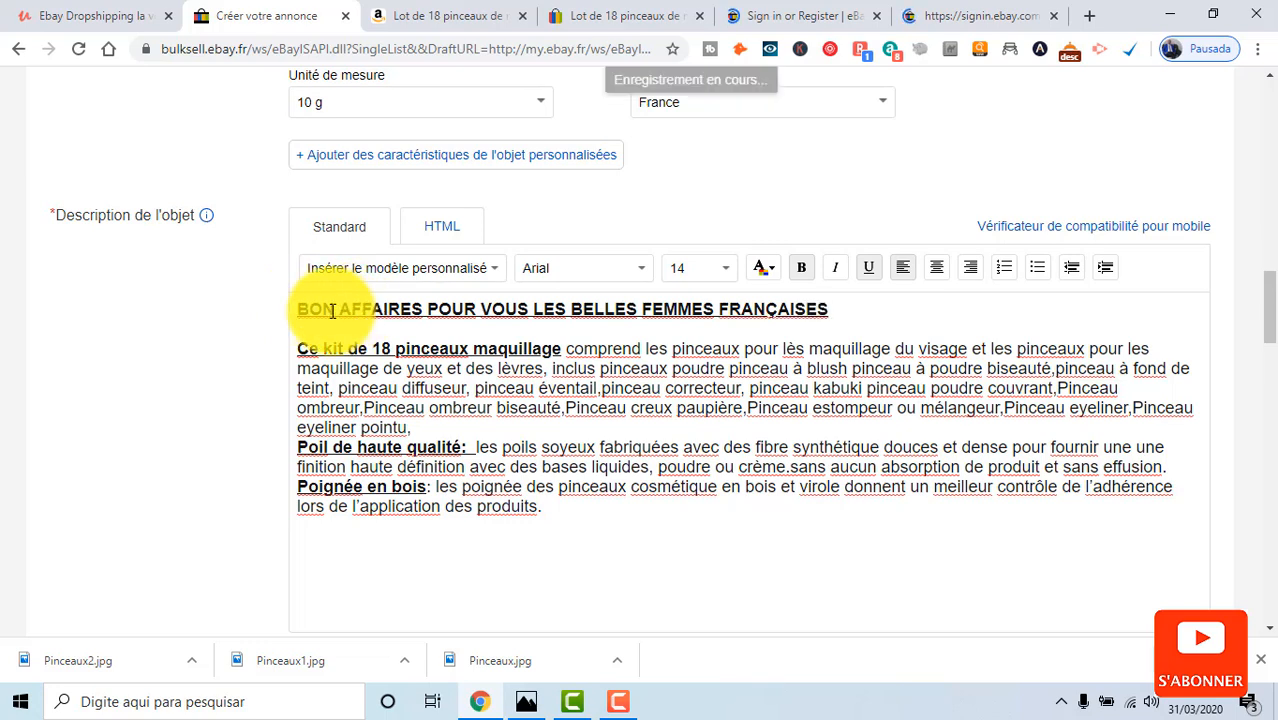
click(332, 311)
text(S)
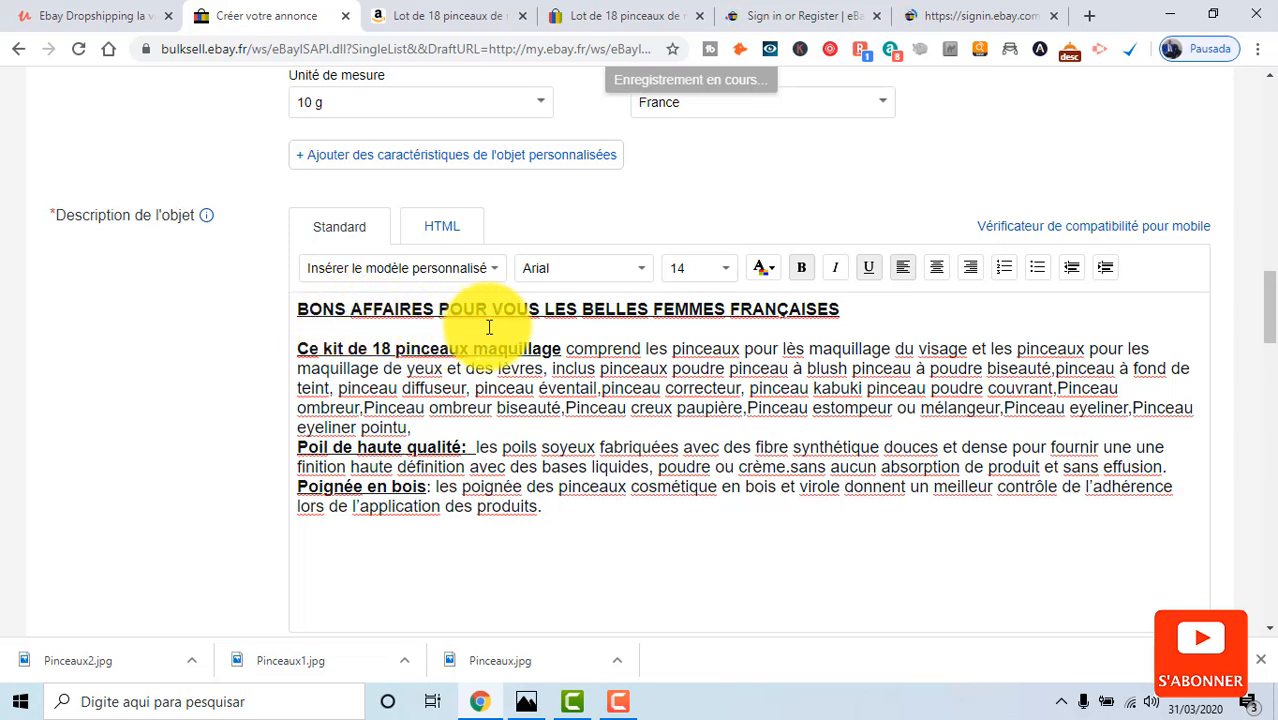
click(853, 311)
key(Return)
key(Return)
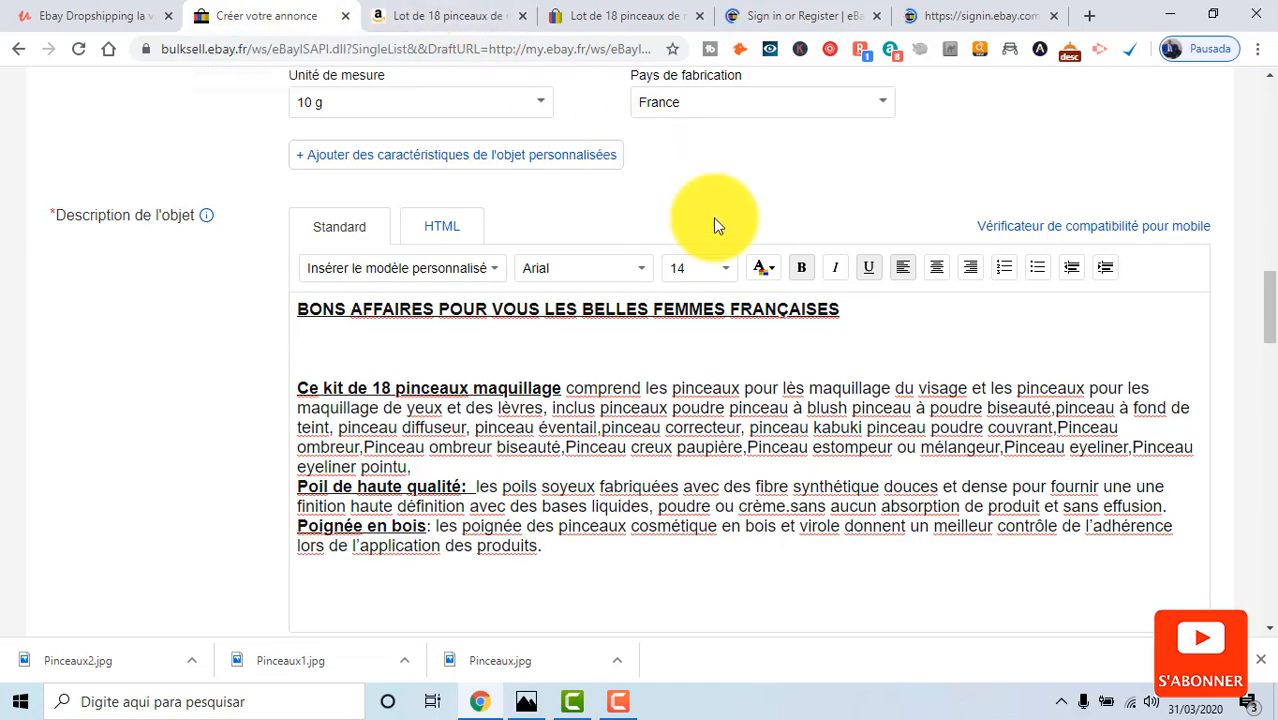
drag(1270, 318, 1233, 96)
Paste the listing title '18 Pinceaux Maquillage Professionnels Bestope…' on a new line under the heading.
triple_click(519, 265)
key(ctrl+c)
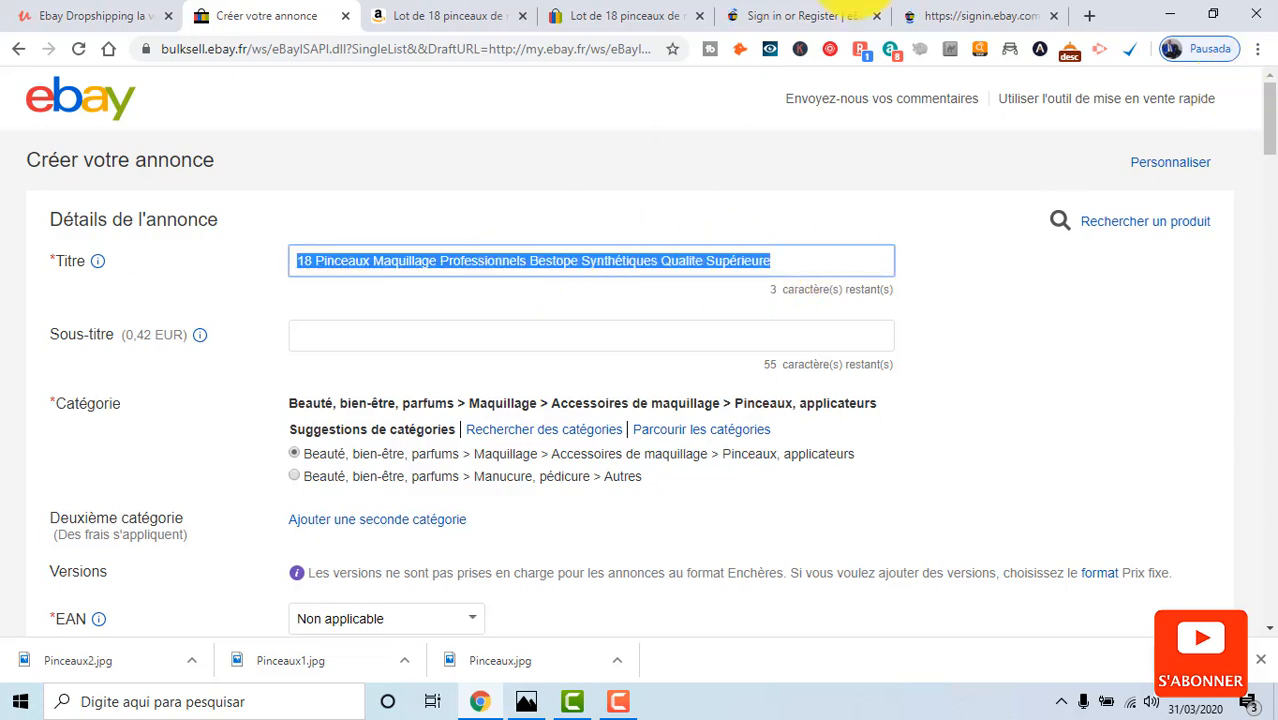
drag(1270, 130, 1266, 345)
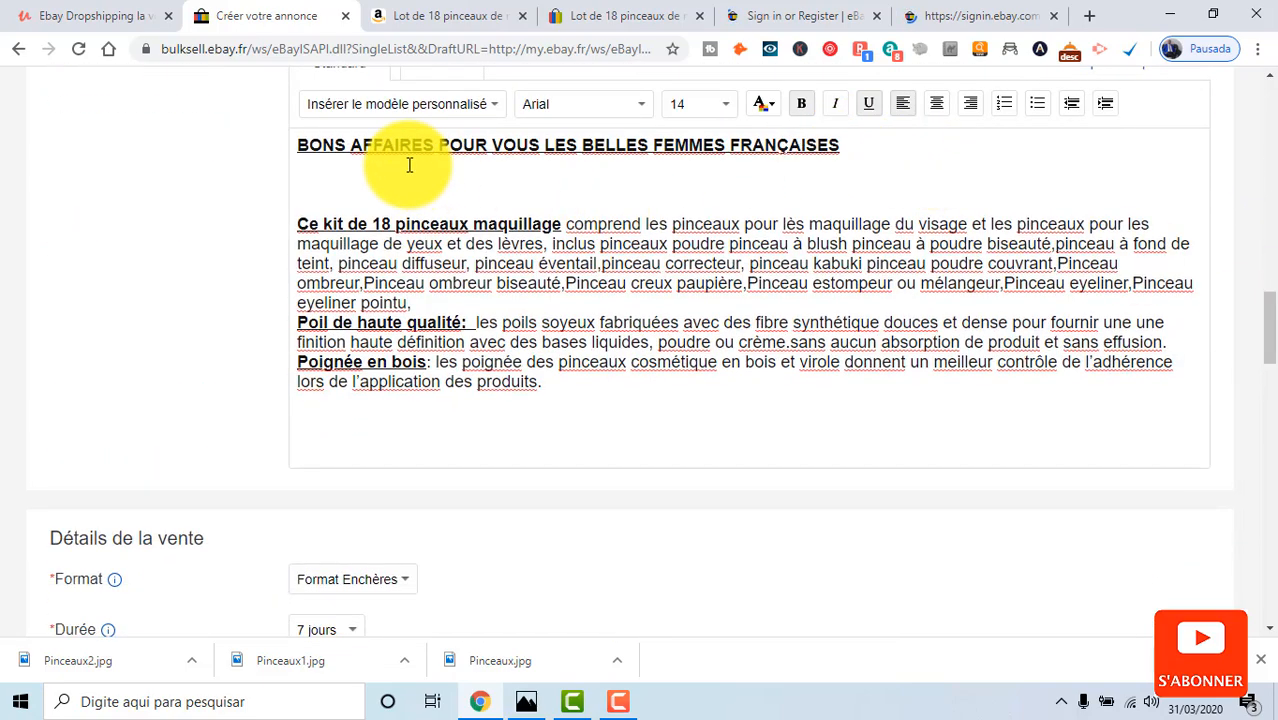
click(329, 172)
key(Return)
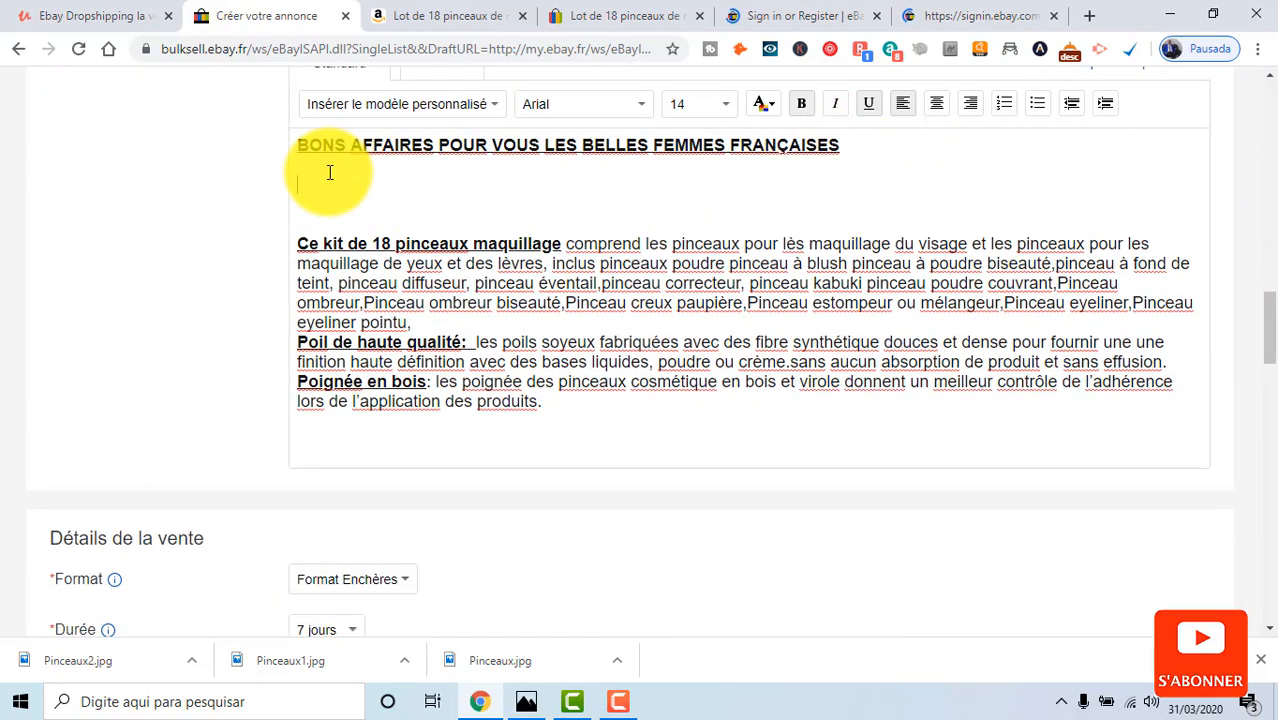
key(ctrl+v)
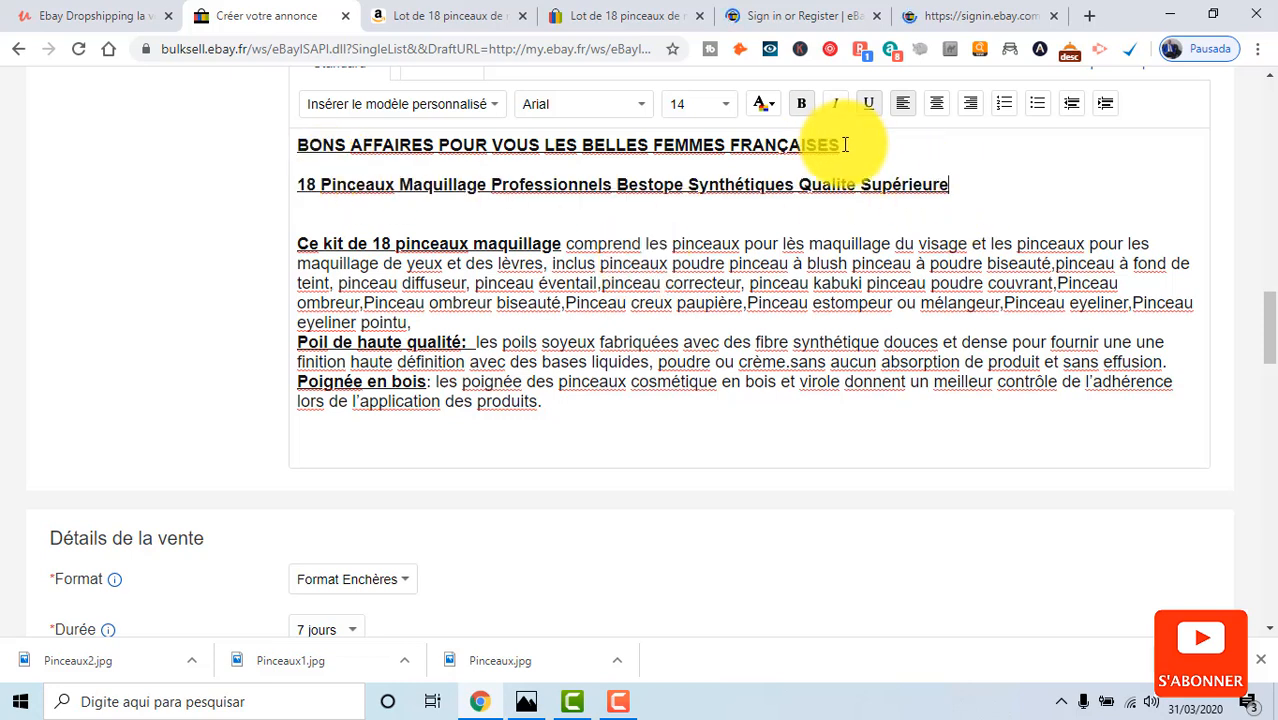
Colour the heading line blue and the pasted title line red.
drag(842, 140, 285, 137)
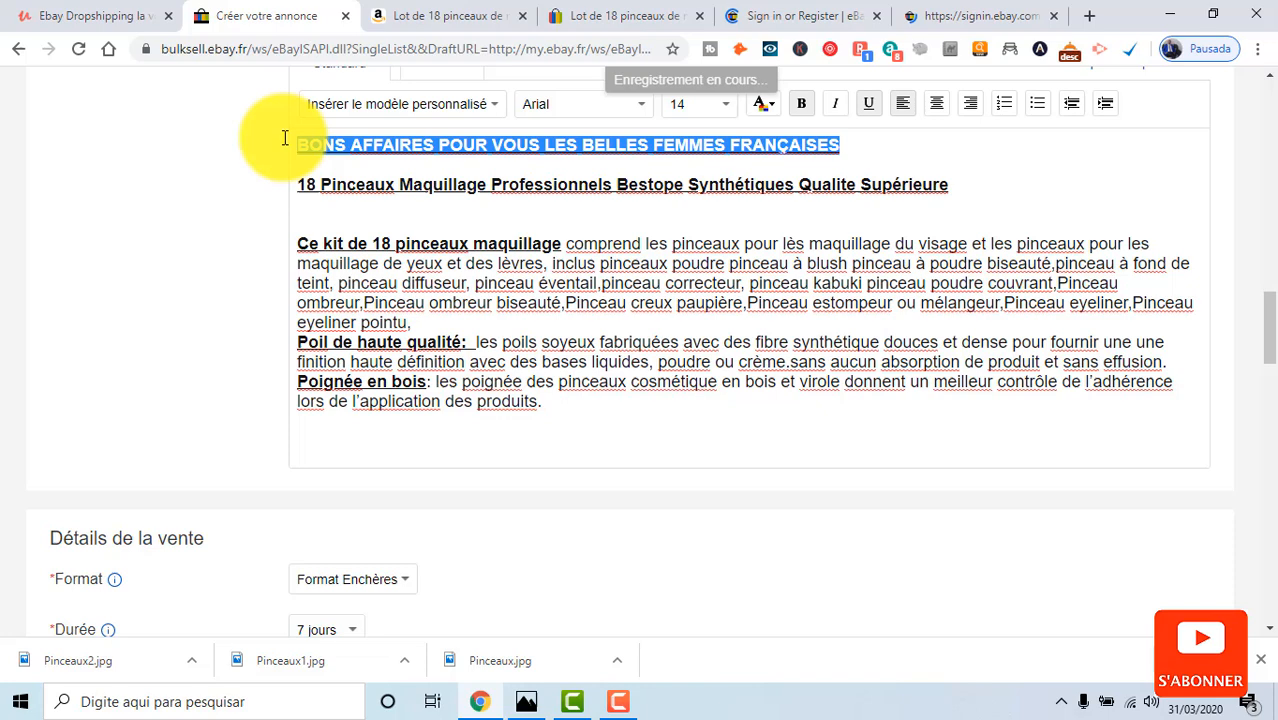
click(768, 110)
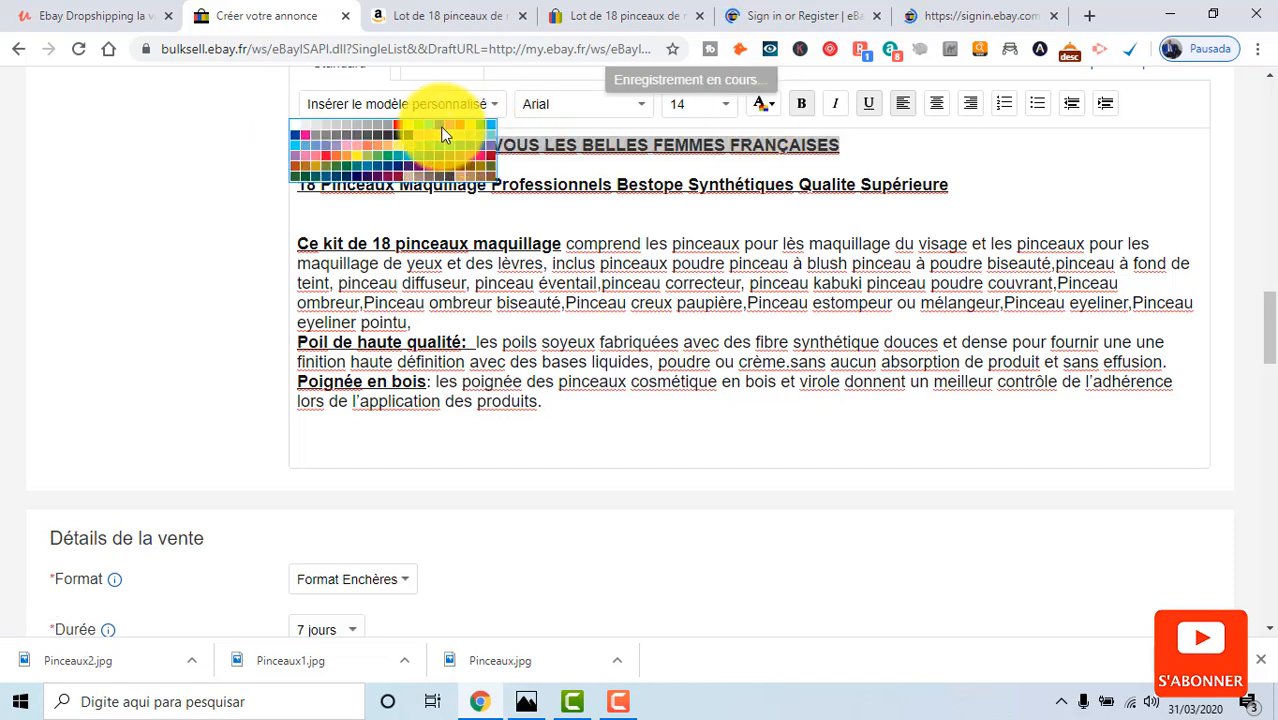
click(438, 125)
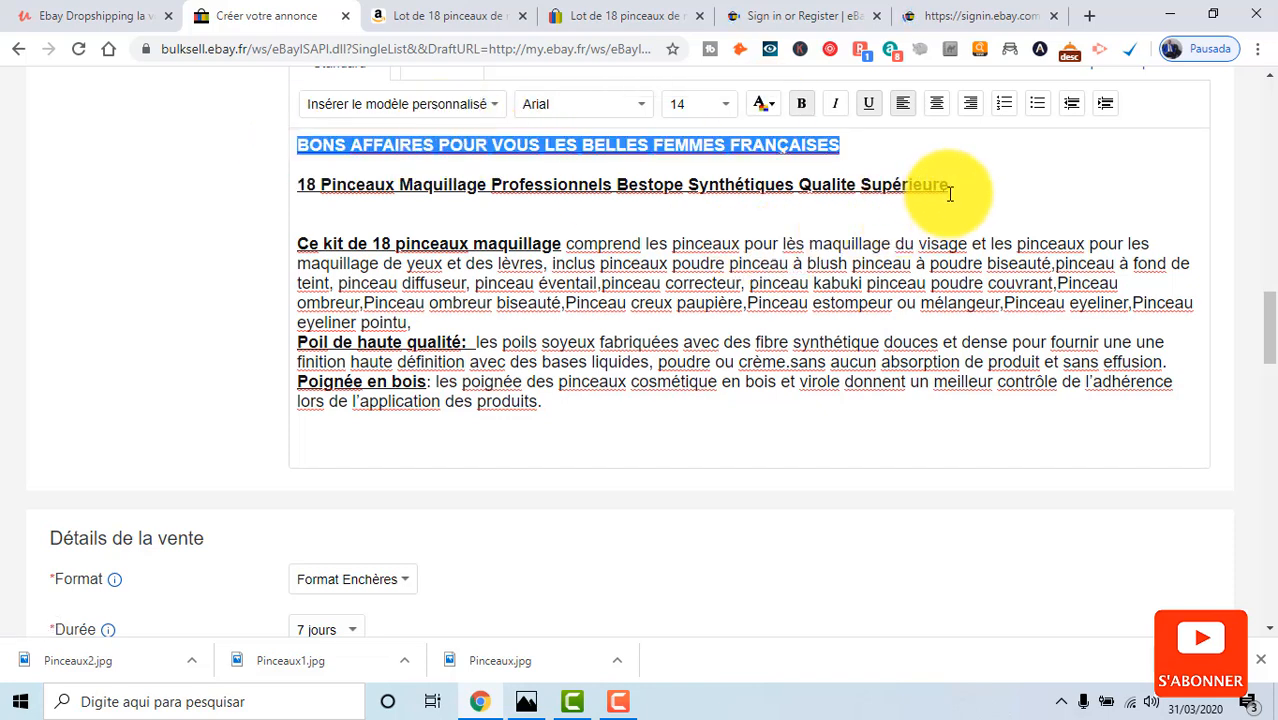
drag(948, 186, 297, 184)
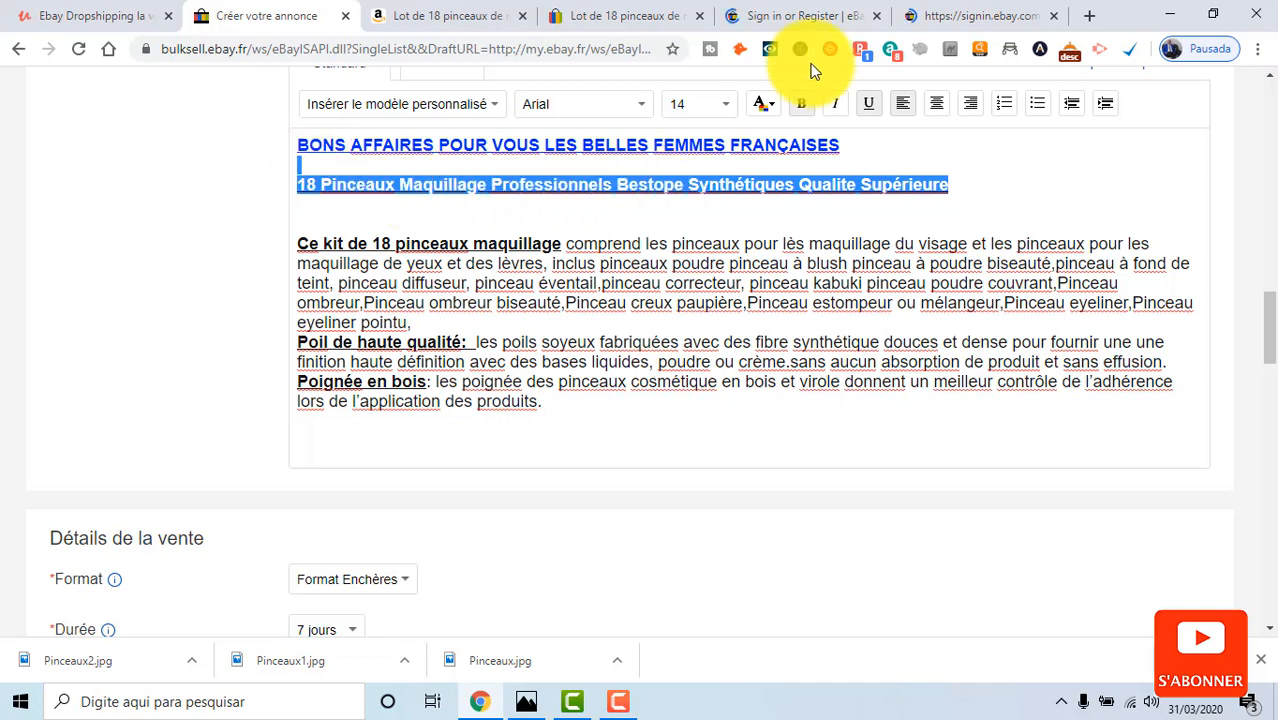
click(768, 104)
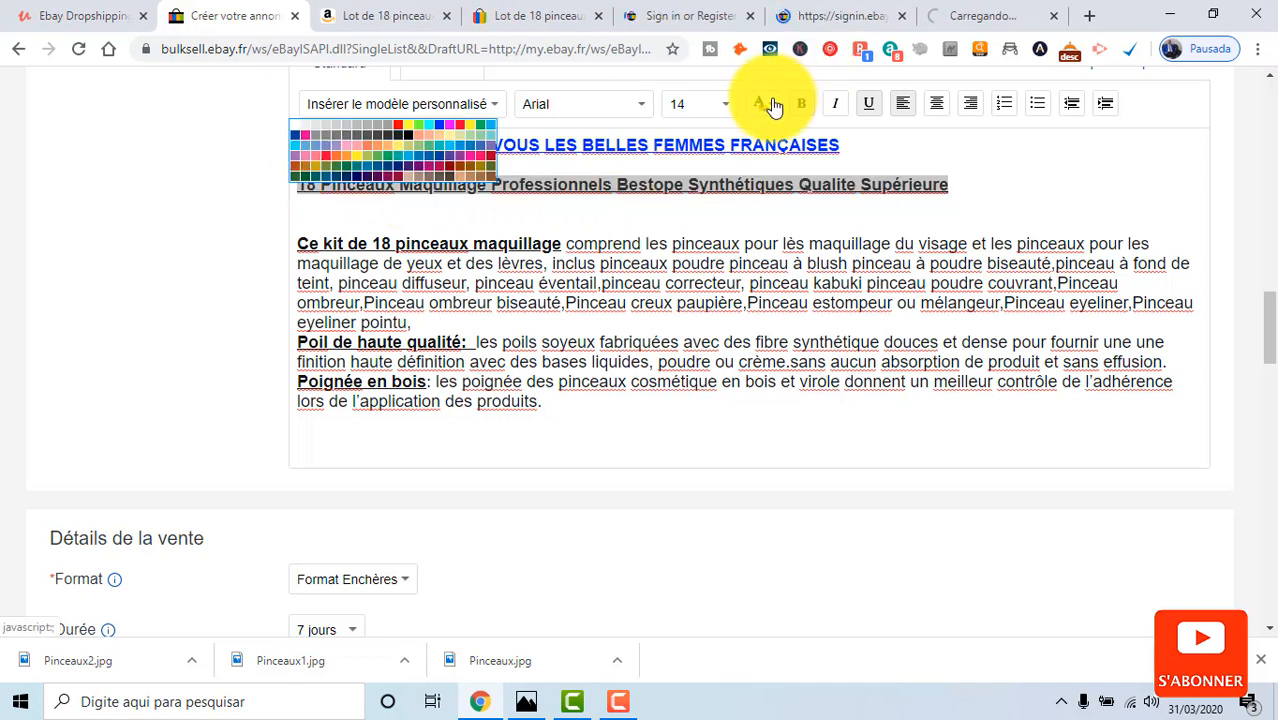
click(458, 124)
click(1021, 194)
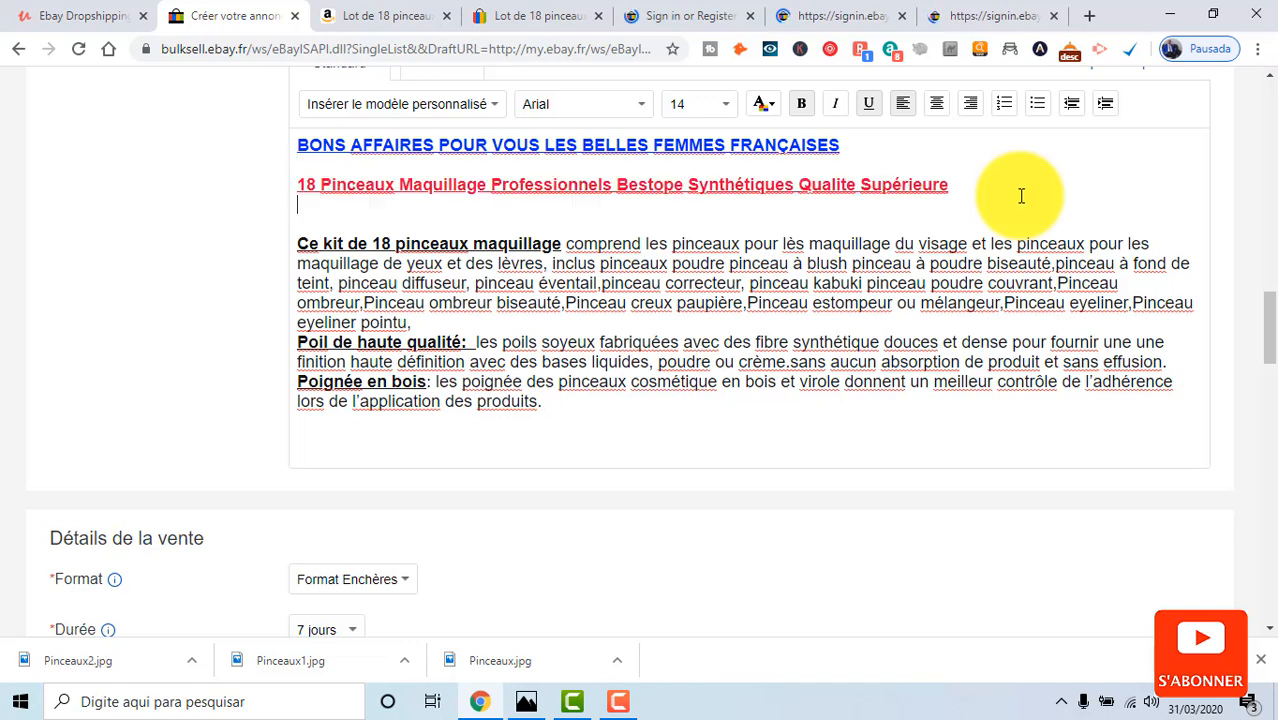
Remove the extra blank lines between the title and the body text.
click(710, 168)
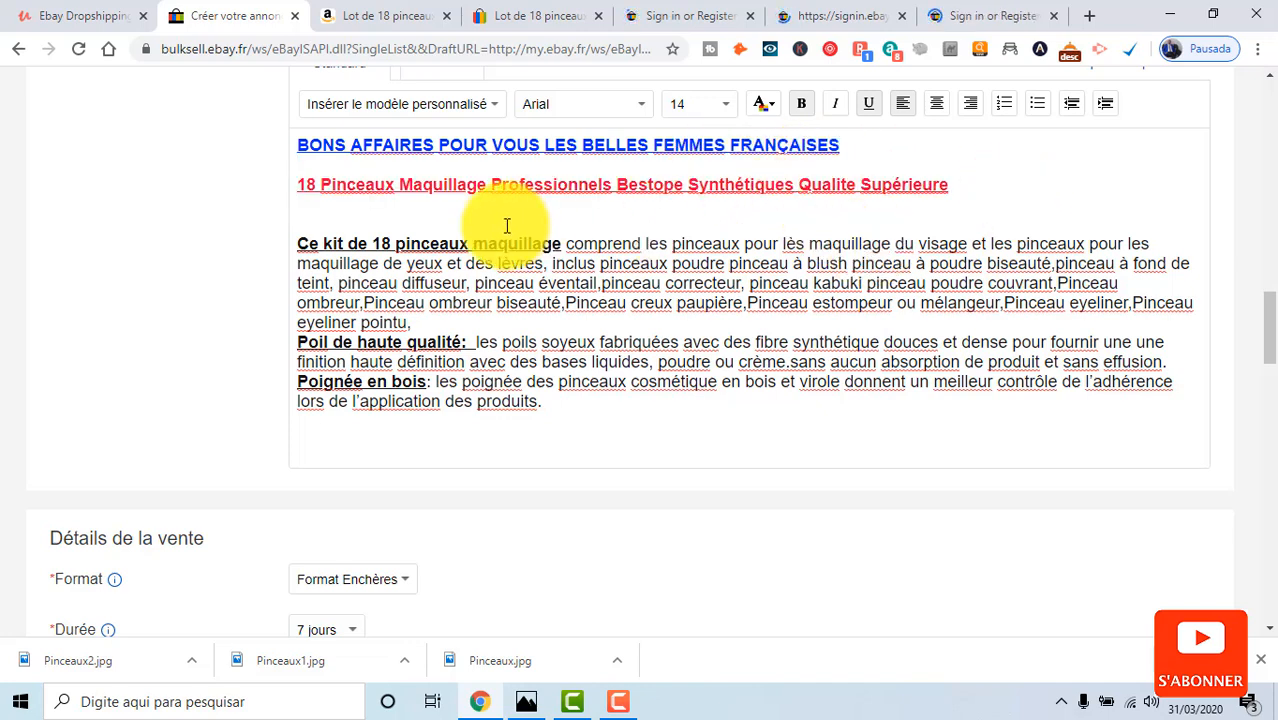
drag(289, 259, 303, 249)
click(306, 248)
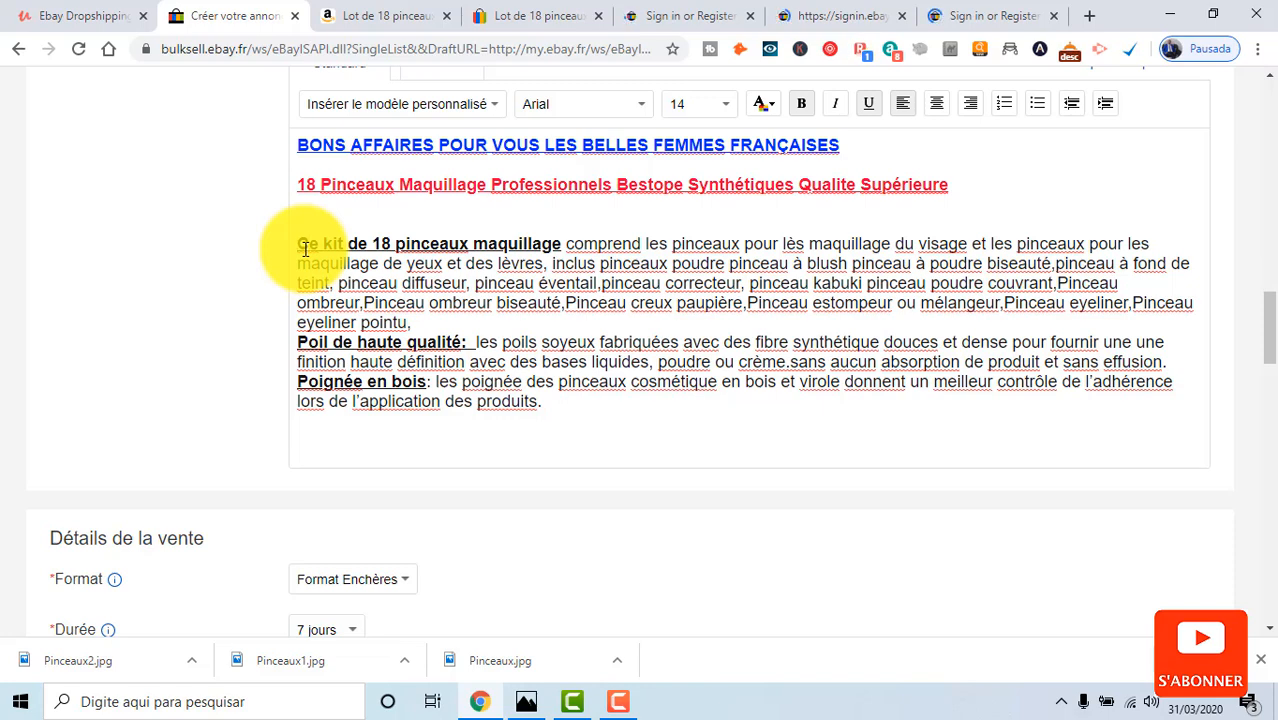
key(Return)
key(BackSpace)
key(BackSpace)
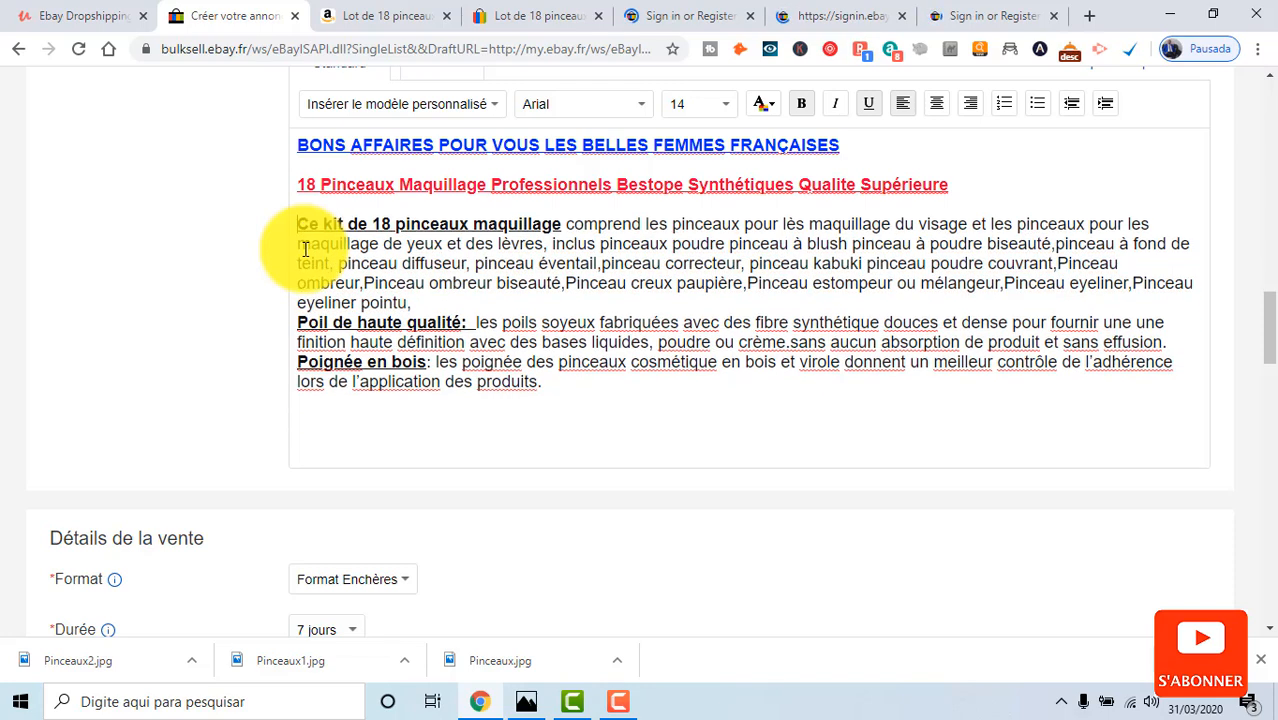
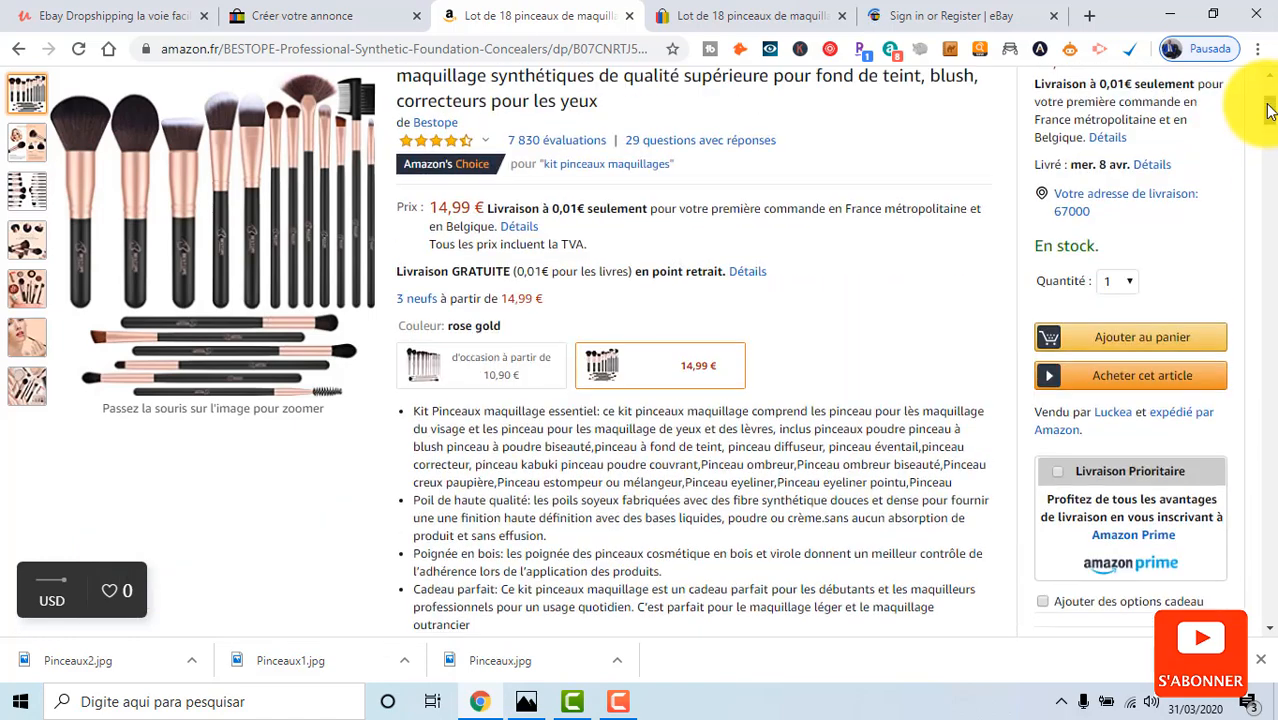
Back on the listing form, enter 19,99 EUR as the Buy It Now price.
click(336, 18)
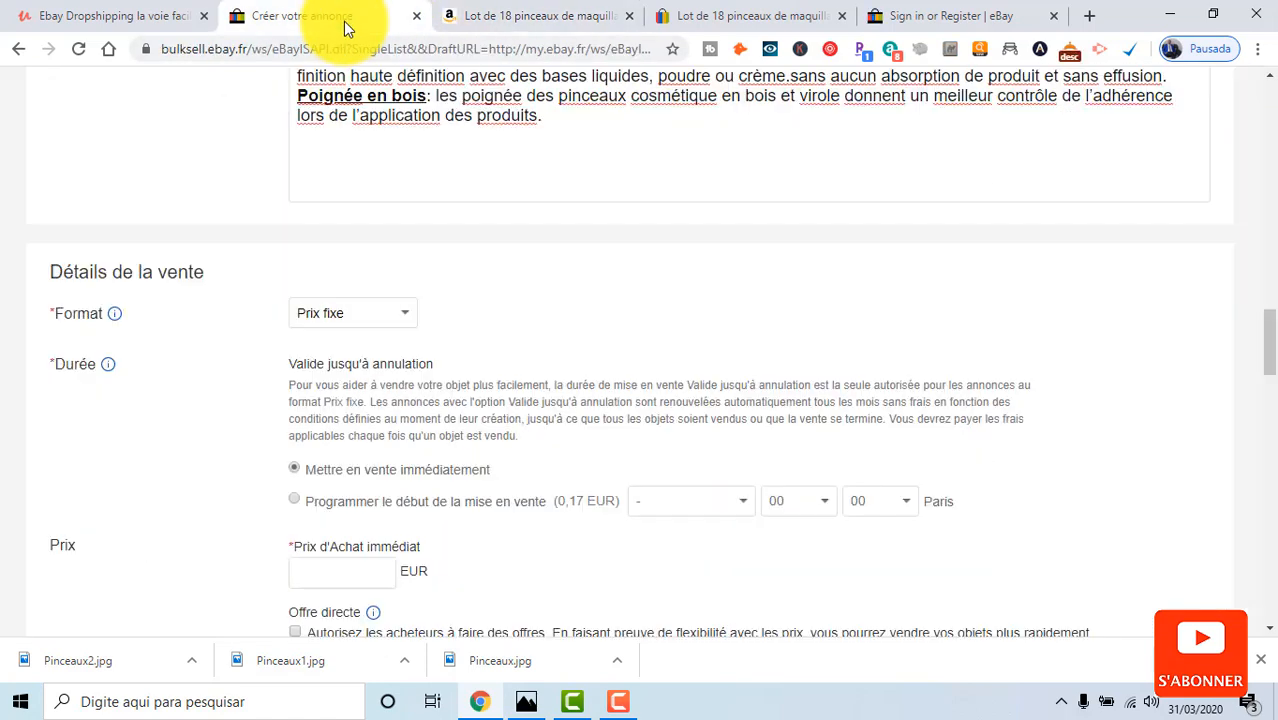
click(315, 578)
text(19)
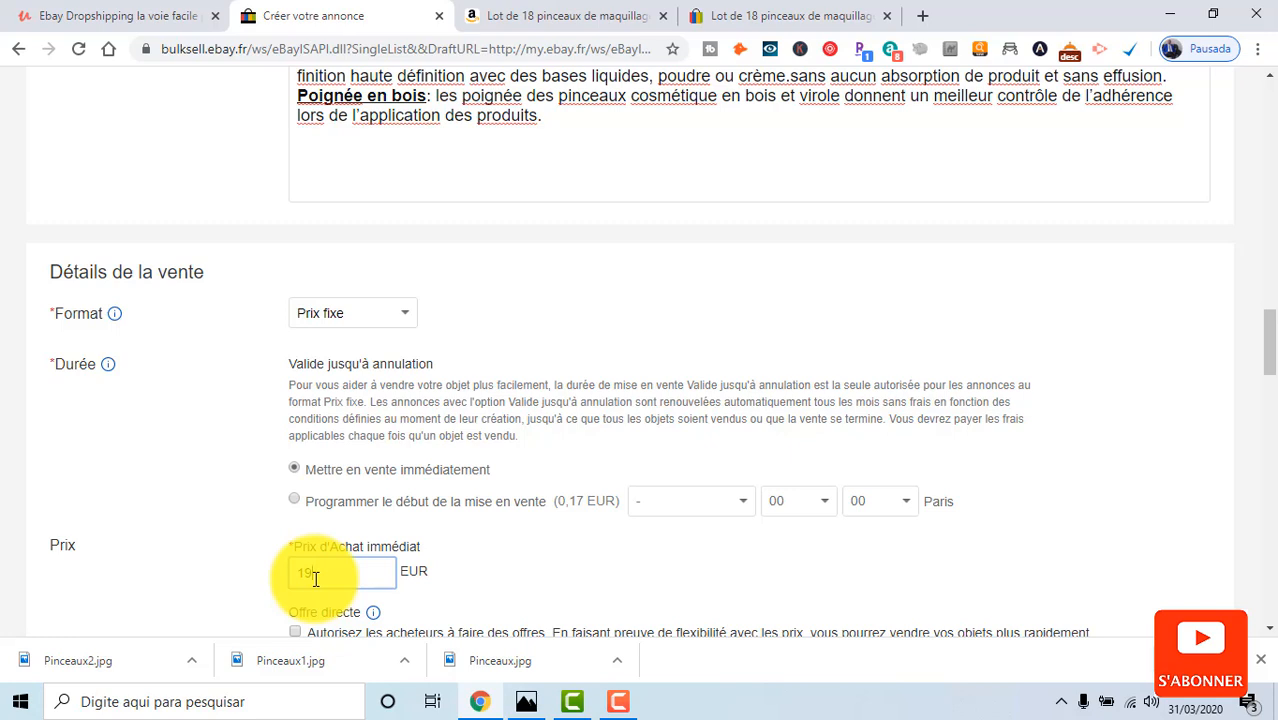
text(,99)
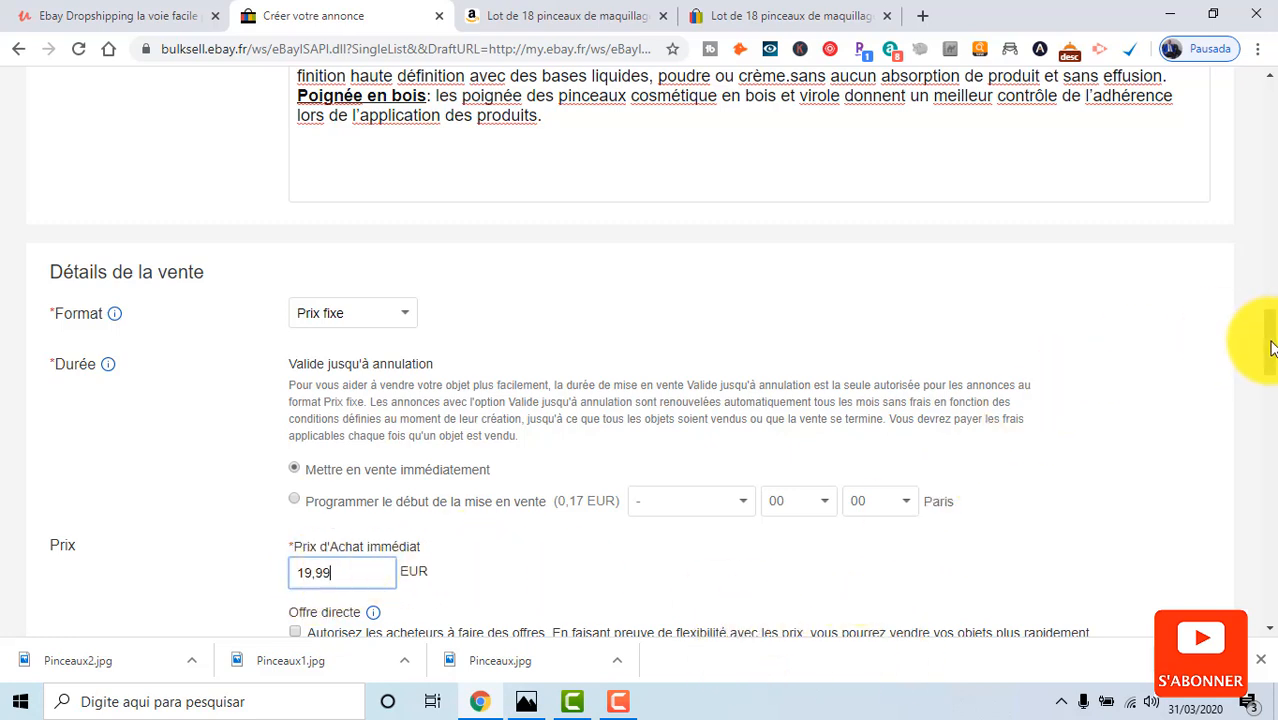
Keep the quantity at 1, switching Vendre par lot on and back off.
drag(1272, 347, 1266, 366)
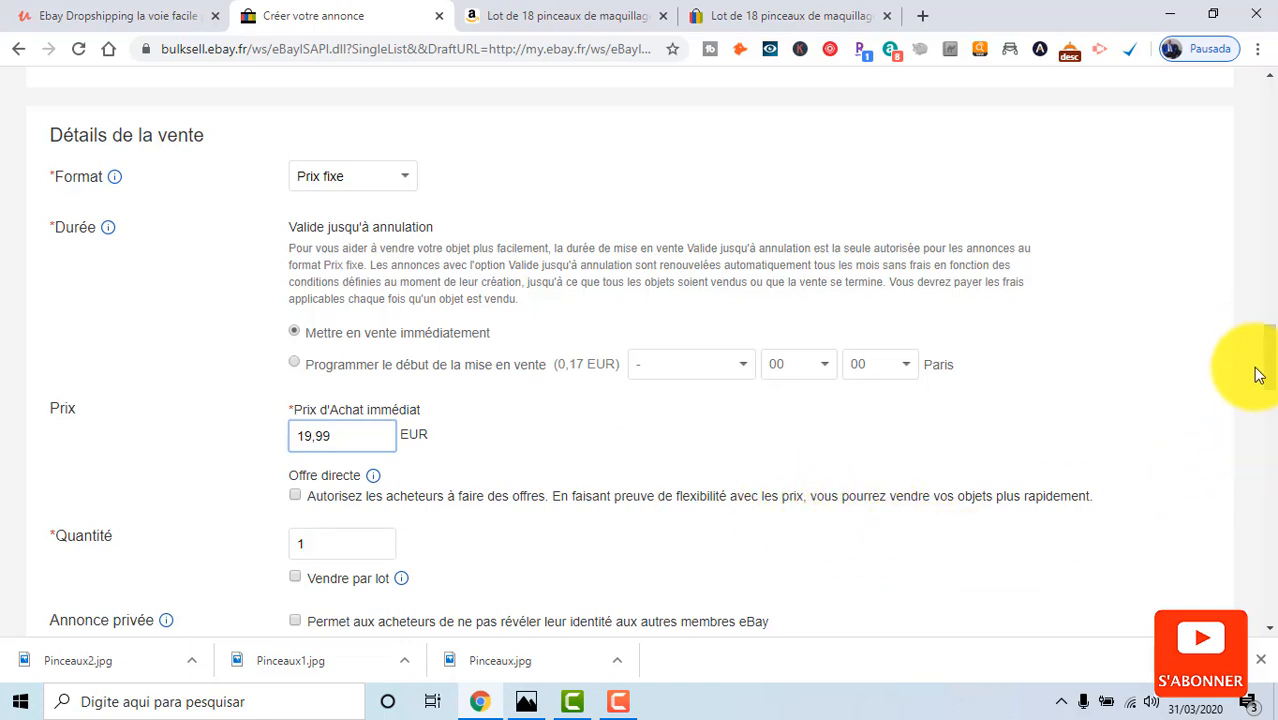
drag(1268, 380, 1272, 403)
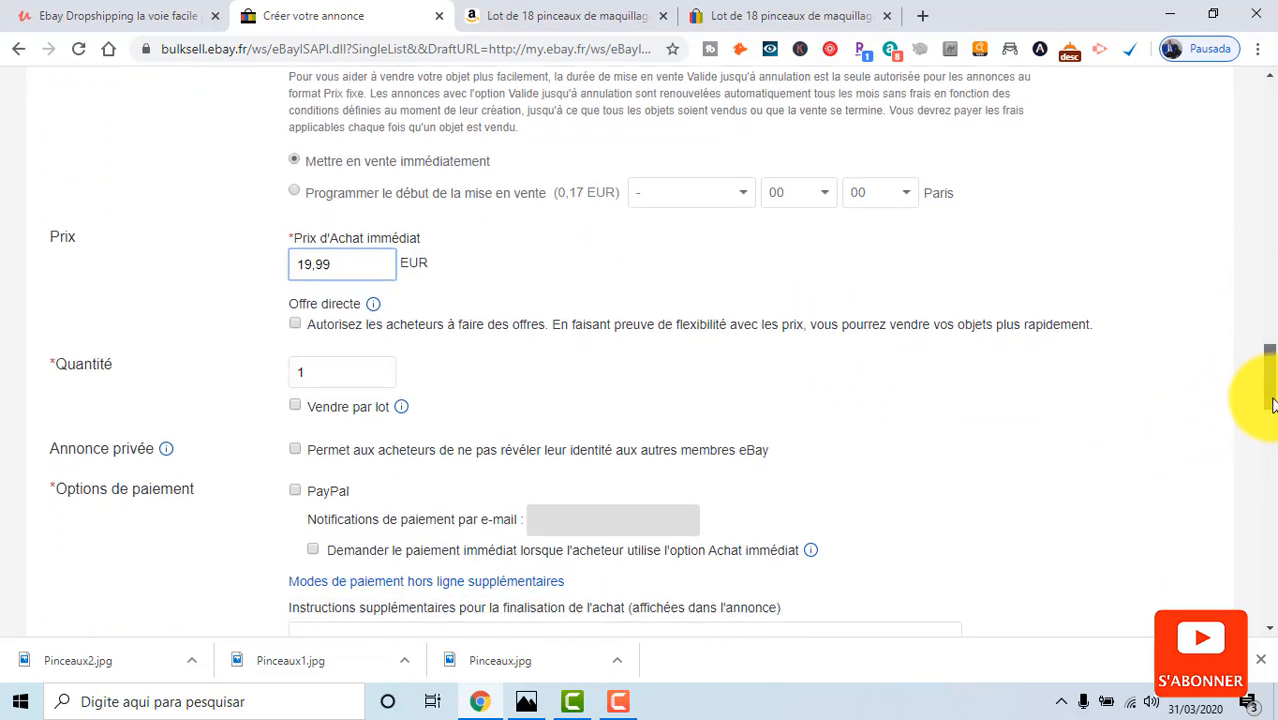
click(334, 372)
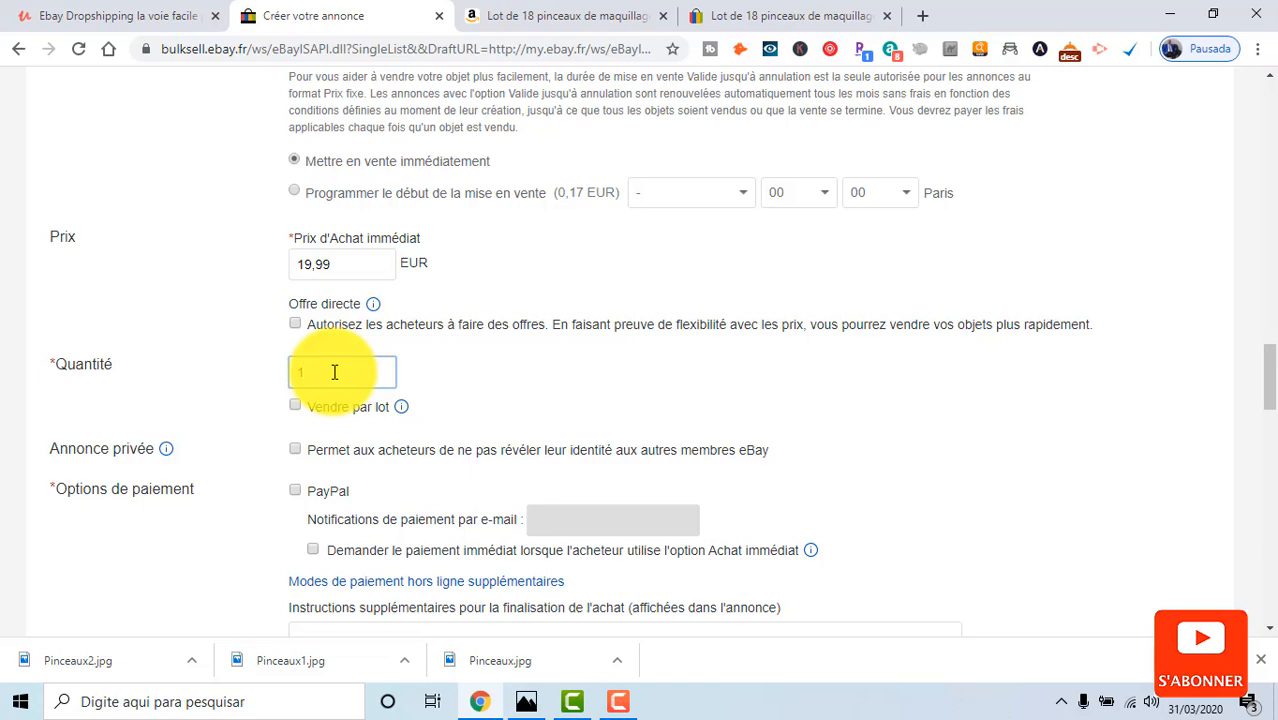
click(296, 409)
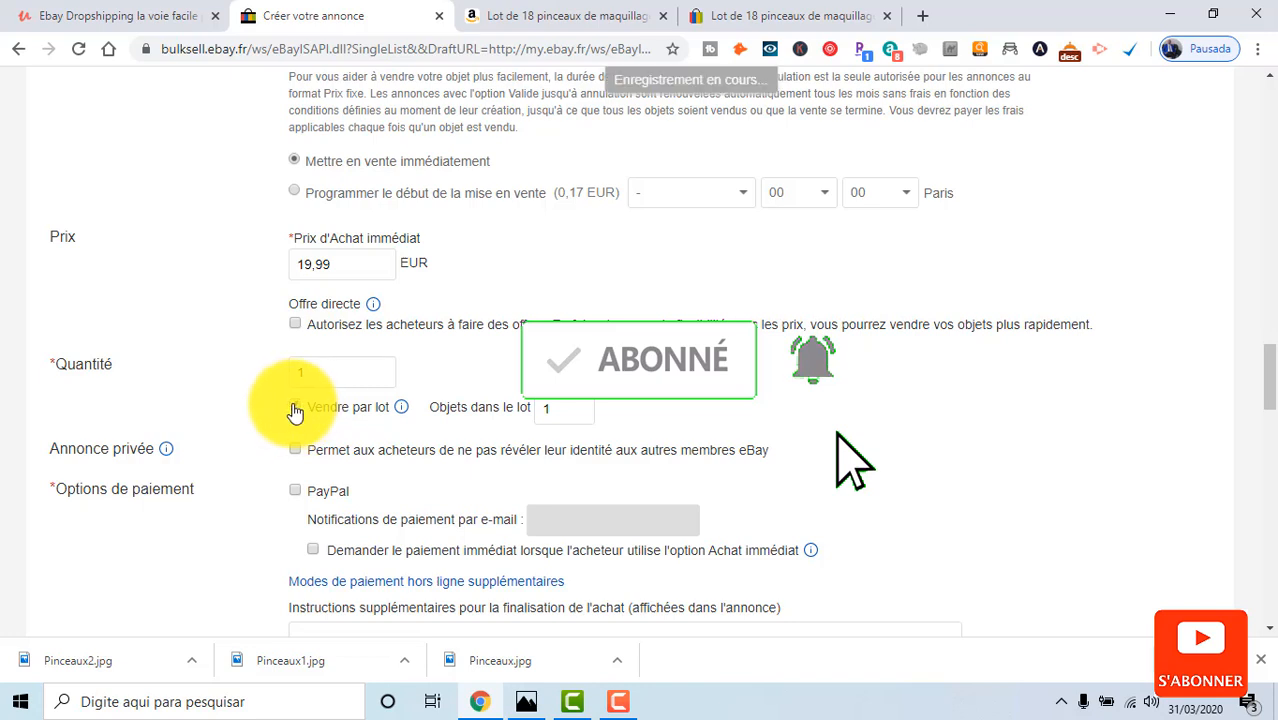
click(296, 408)
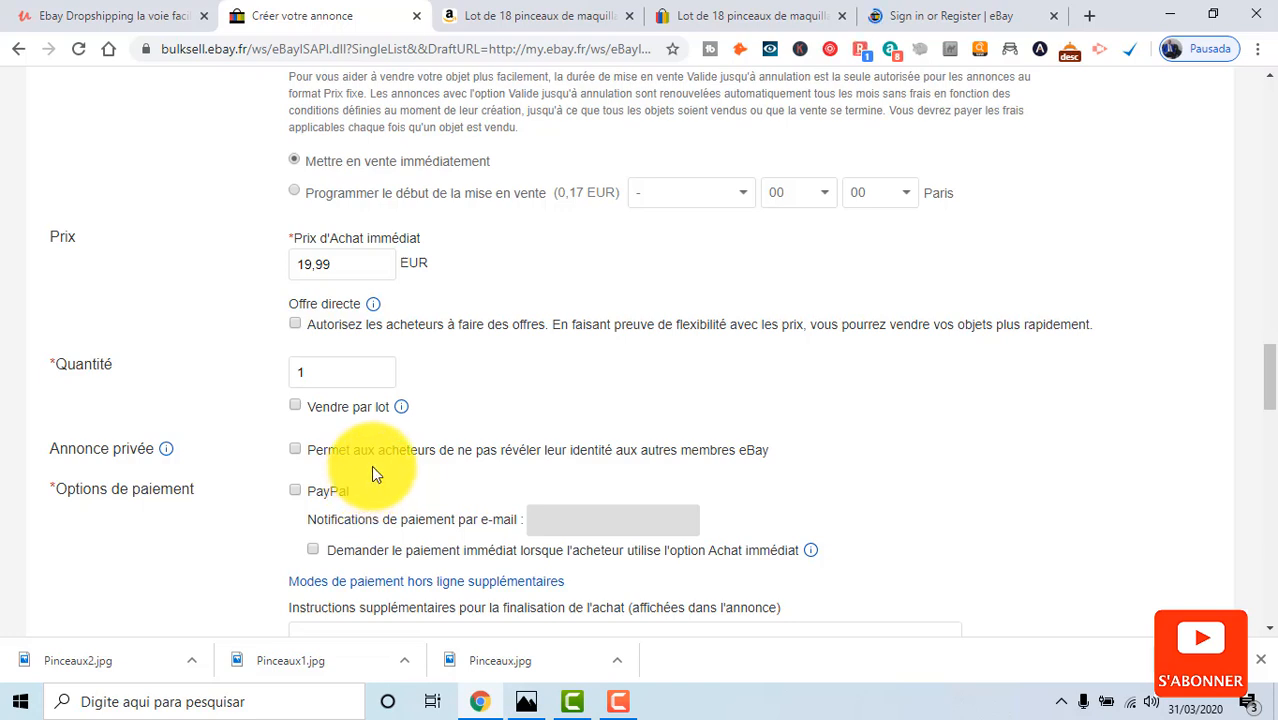
Tick PayPal under Options de paiement and enter the payment notification e-mail address.
click(295, 494)
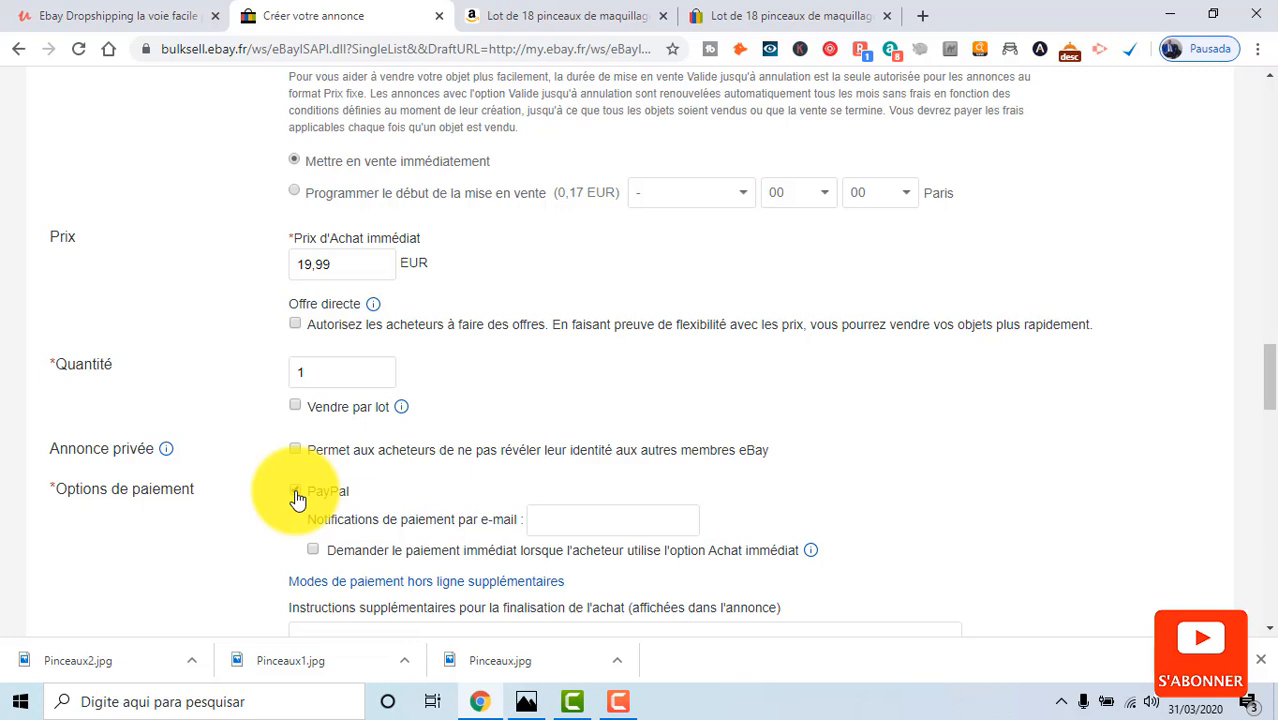
click(537, 515)
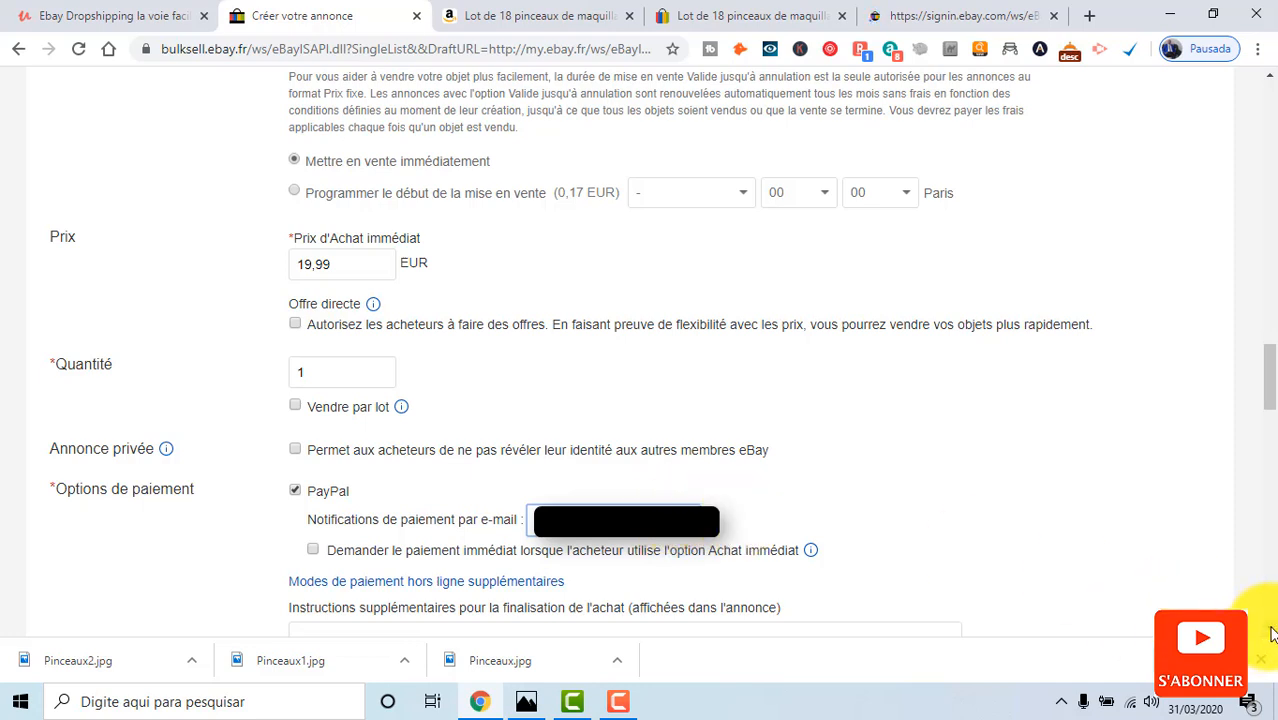
scroll(1271, 632, down, 3)
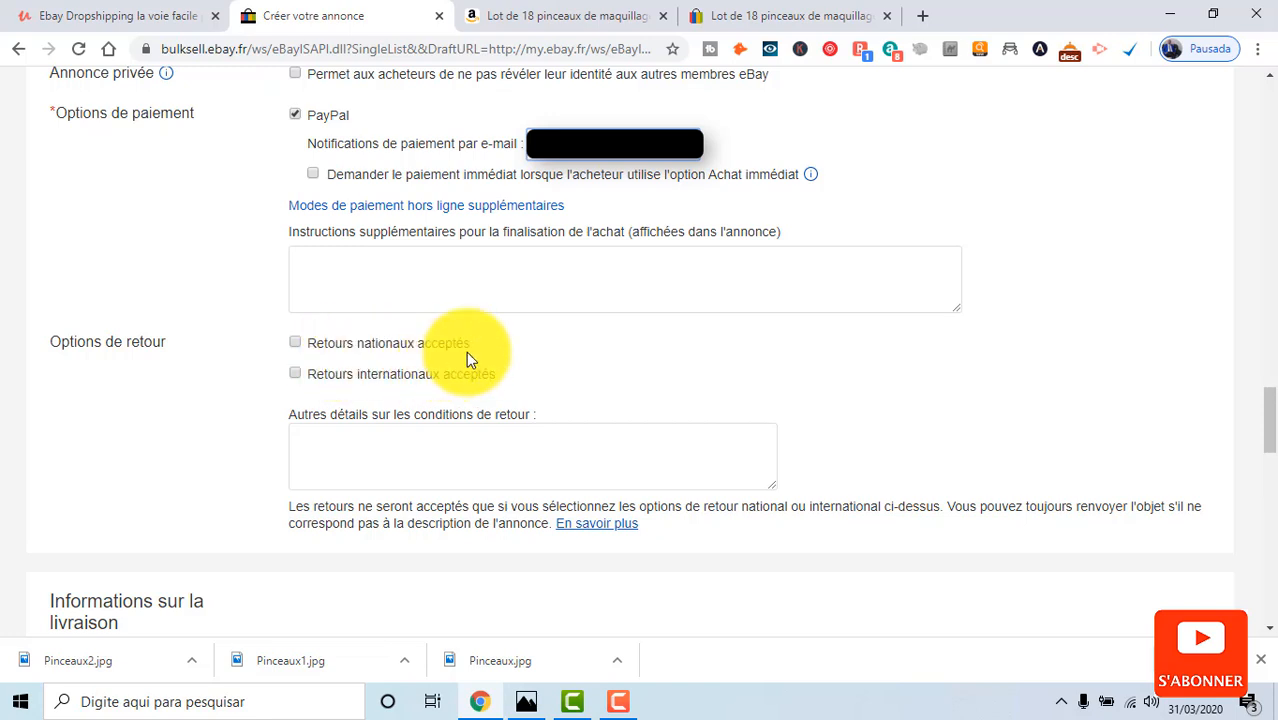
Accept domestic returns within 30 jours, with 'Vendeur (retours gratuits)' paying return shipping.
click(296, 345)
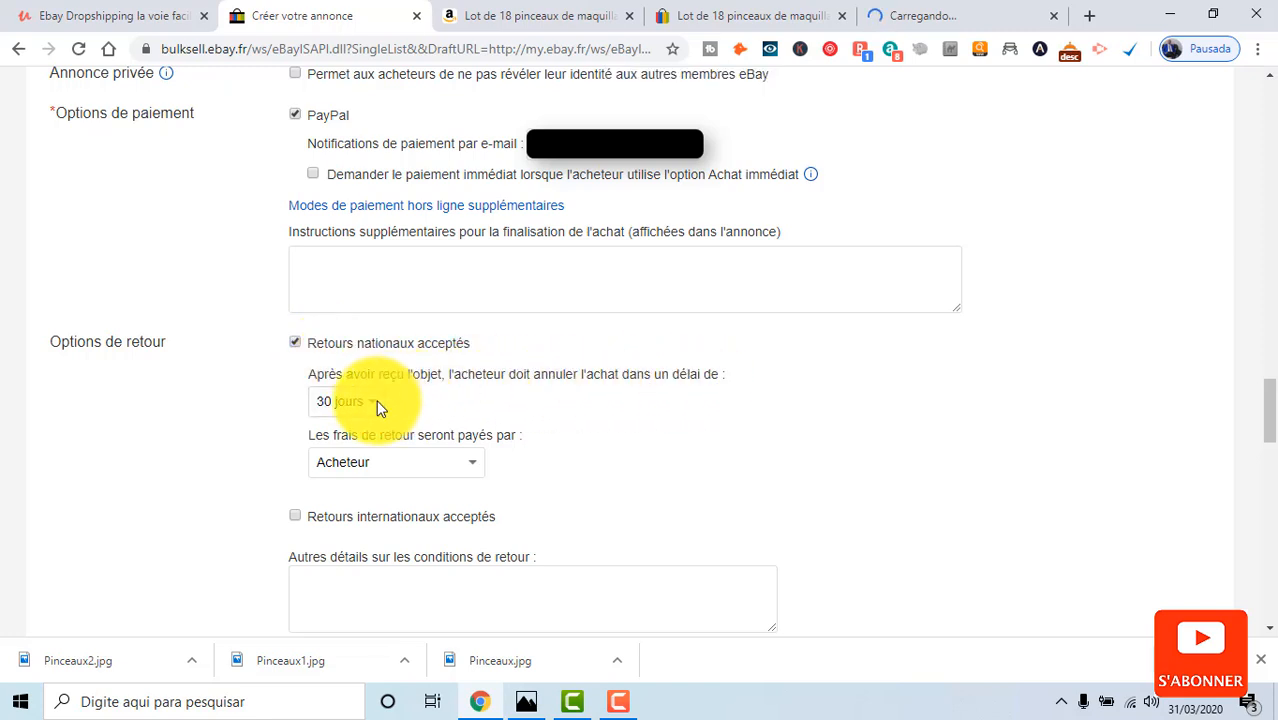
click(473, 462)
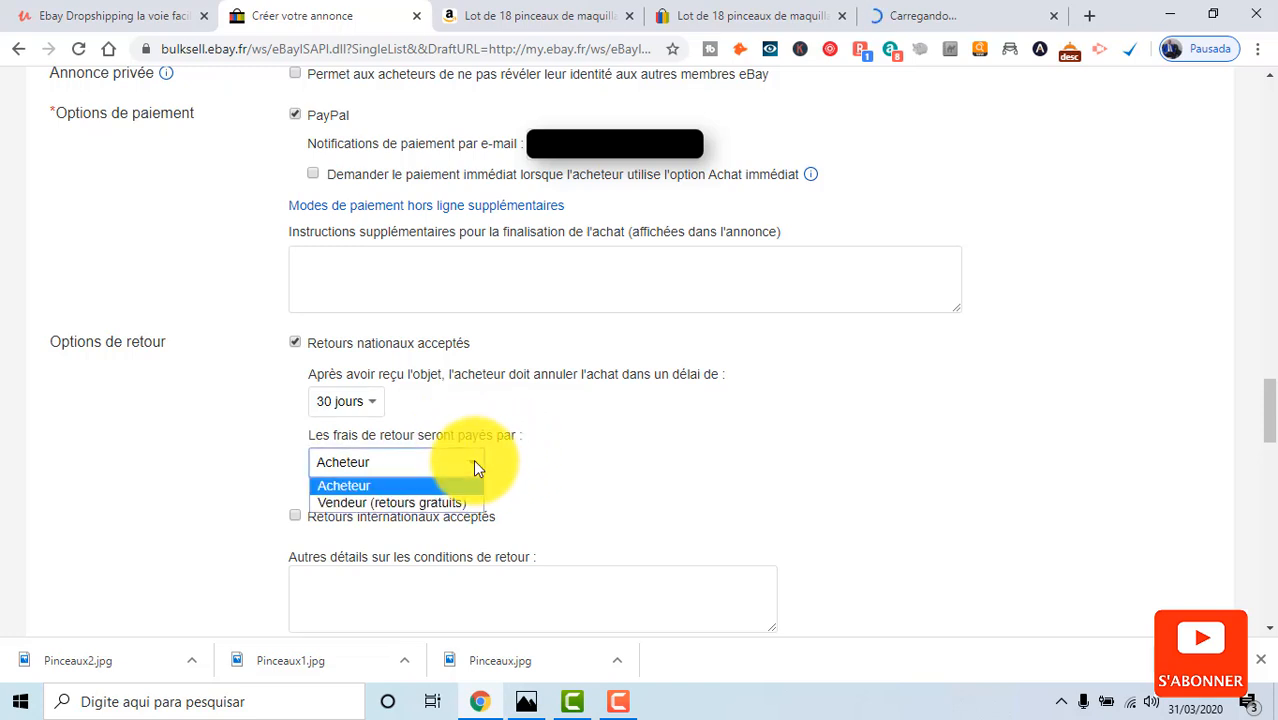
click(400, 503)
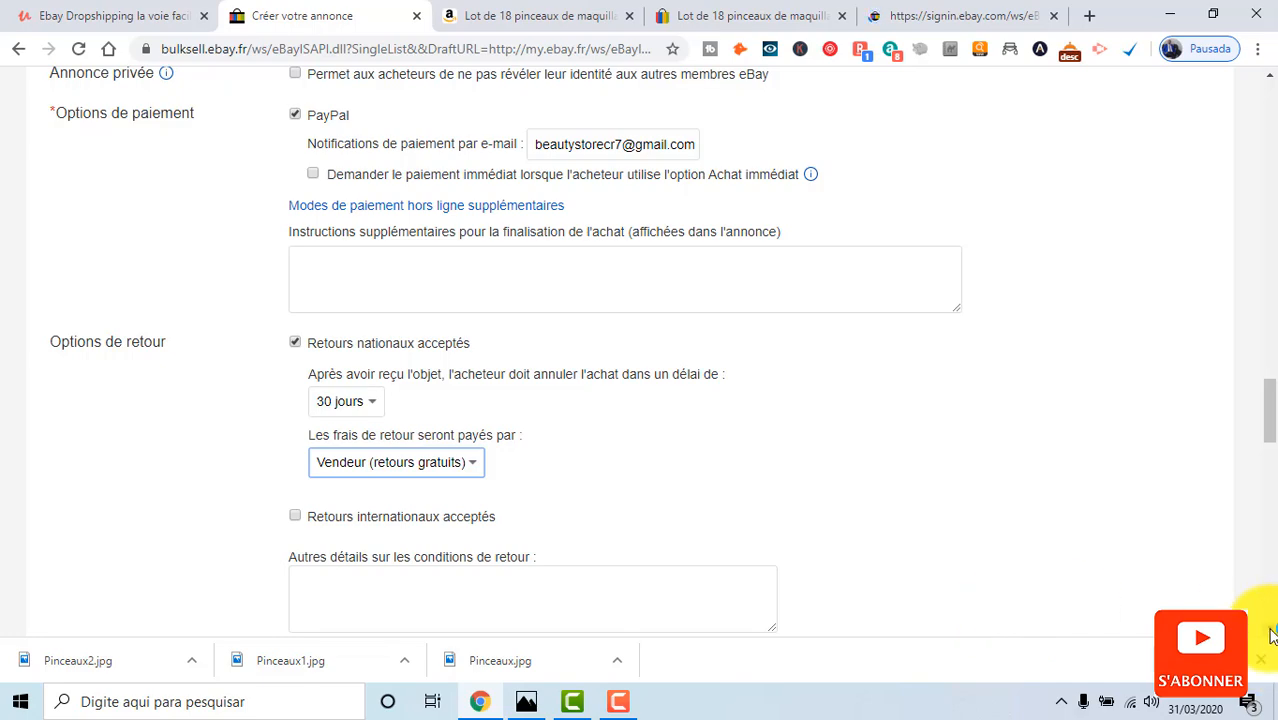
scroll(1270, 632, down, 1)
scroll(1270, 632, down, 3)
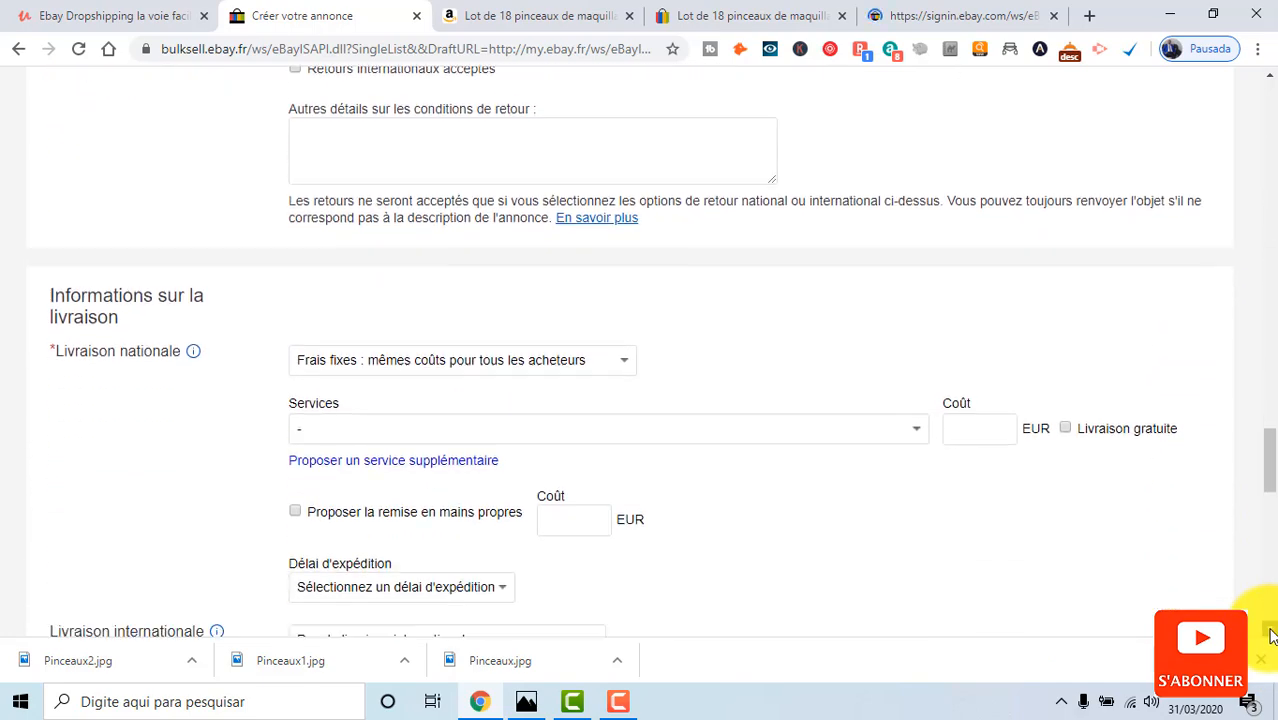
Choose Lettre verte/Ecopli (2 à 4 jours ouvrables) as domestic shipping, free at 0,00 EUR.
scroll(1270, 635, down, 1)
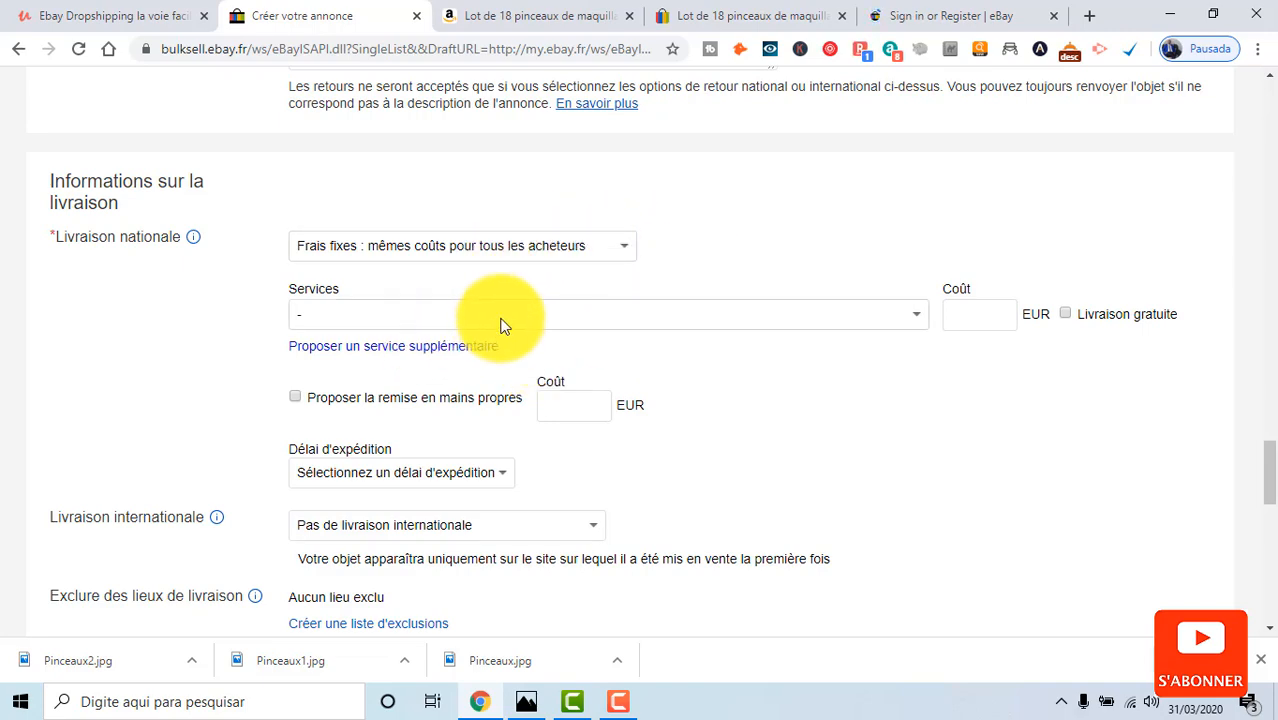
click(917, 316)
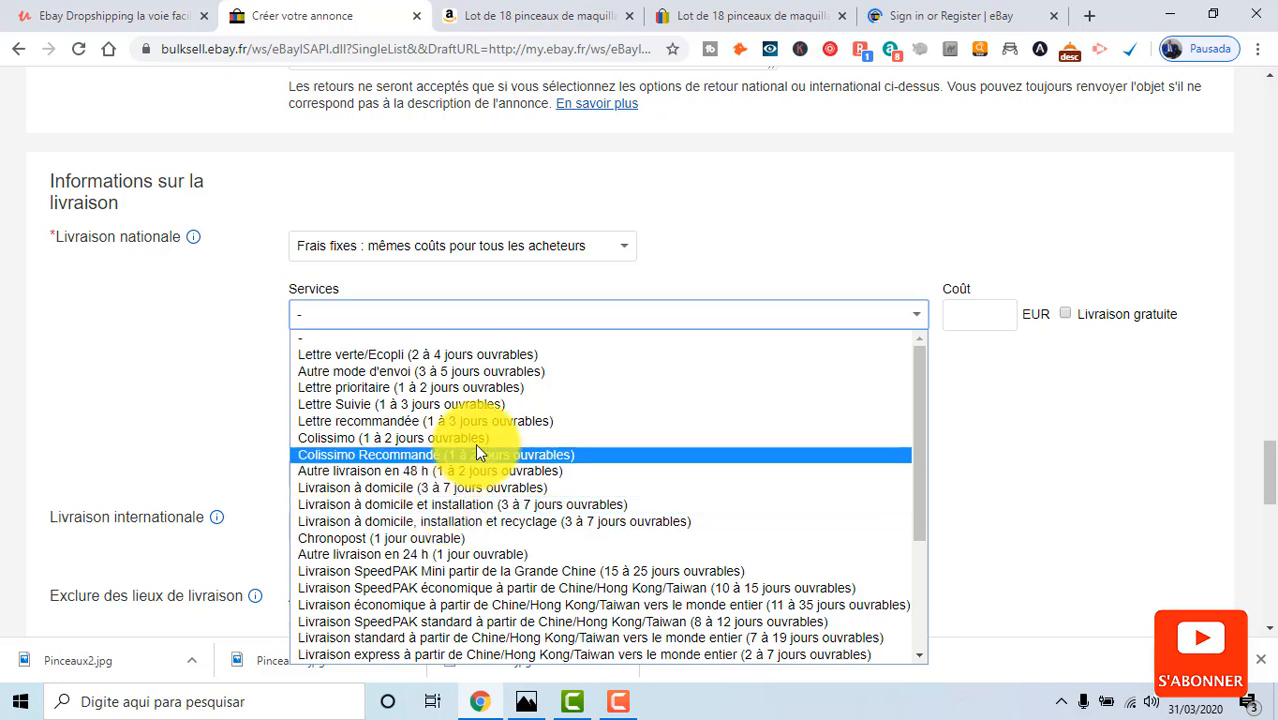
click(443, 356)
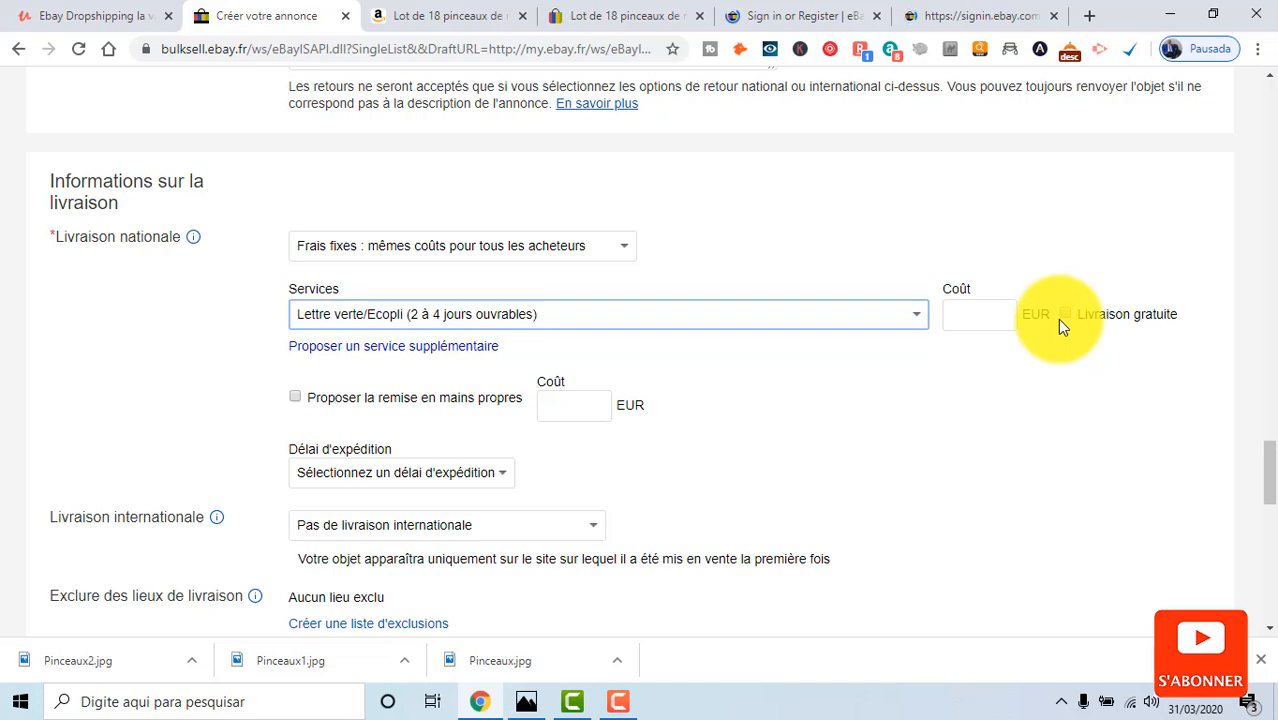
click(1053, 17)
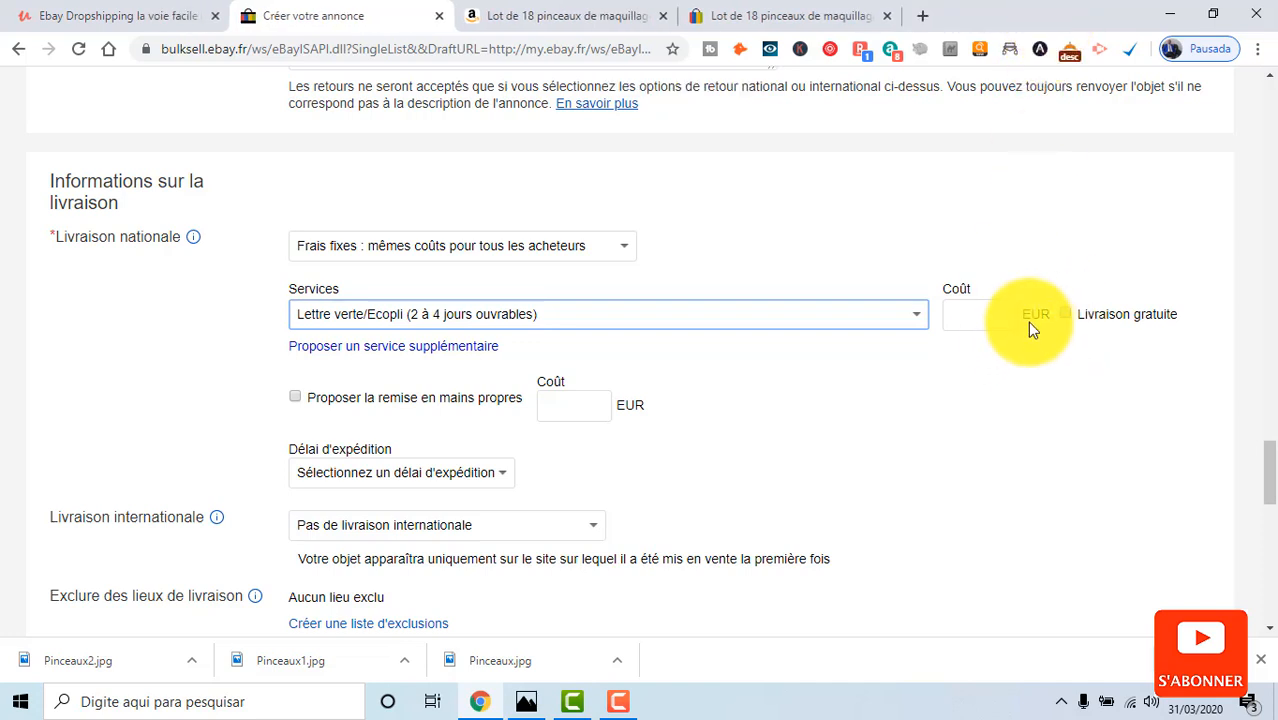
click(1068, 315)
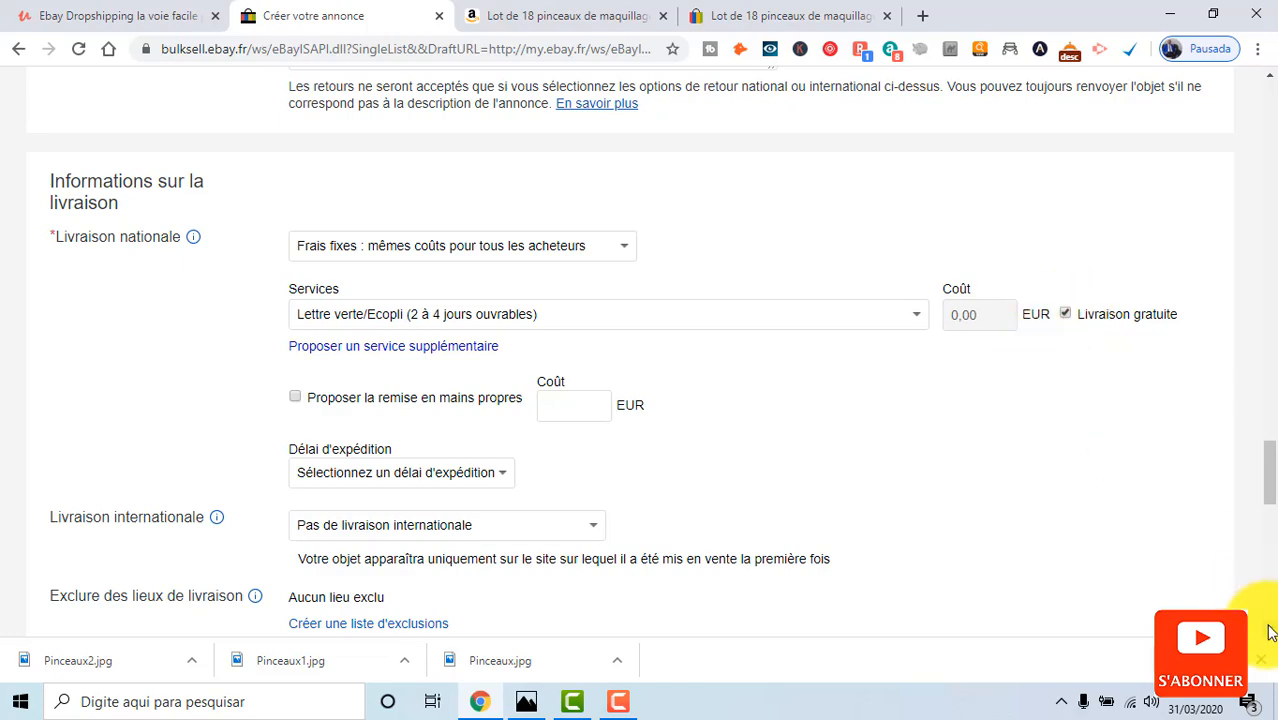
scroll(1270, 632, down, 3)
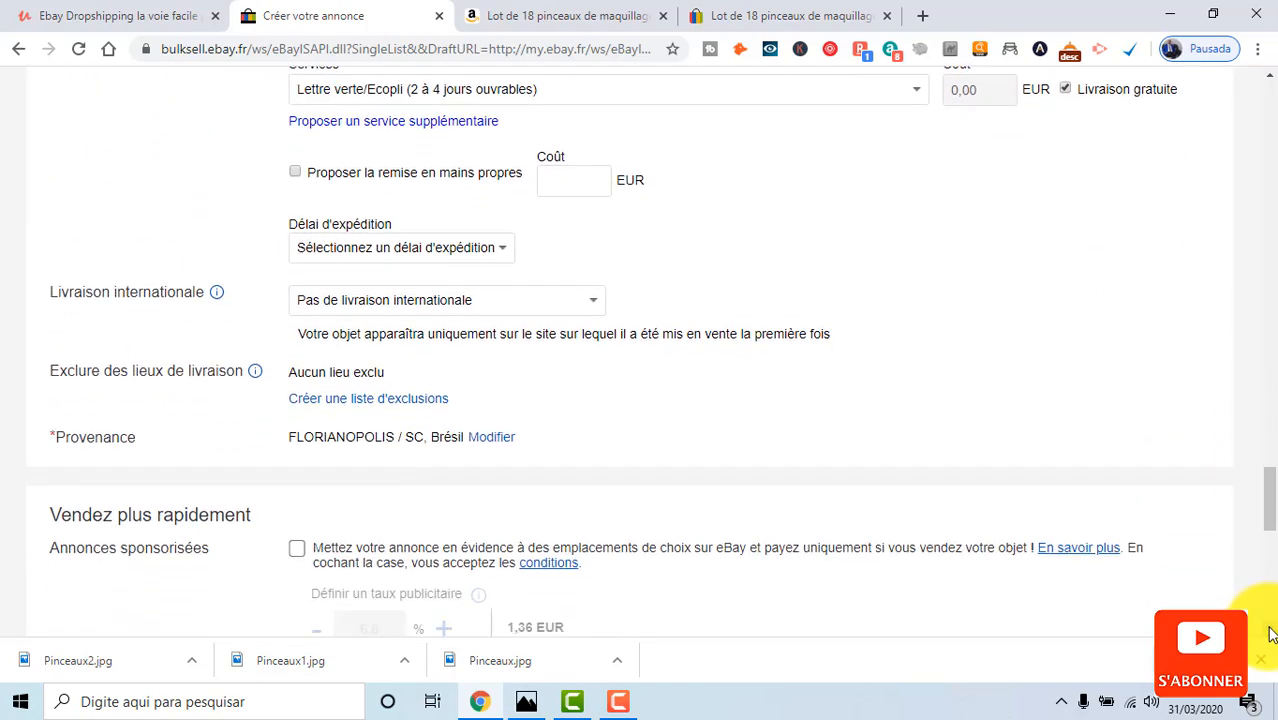
Set the item's origin country to France métropolitaine.
scroll(1270, 632, down, 2)
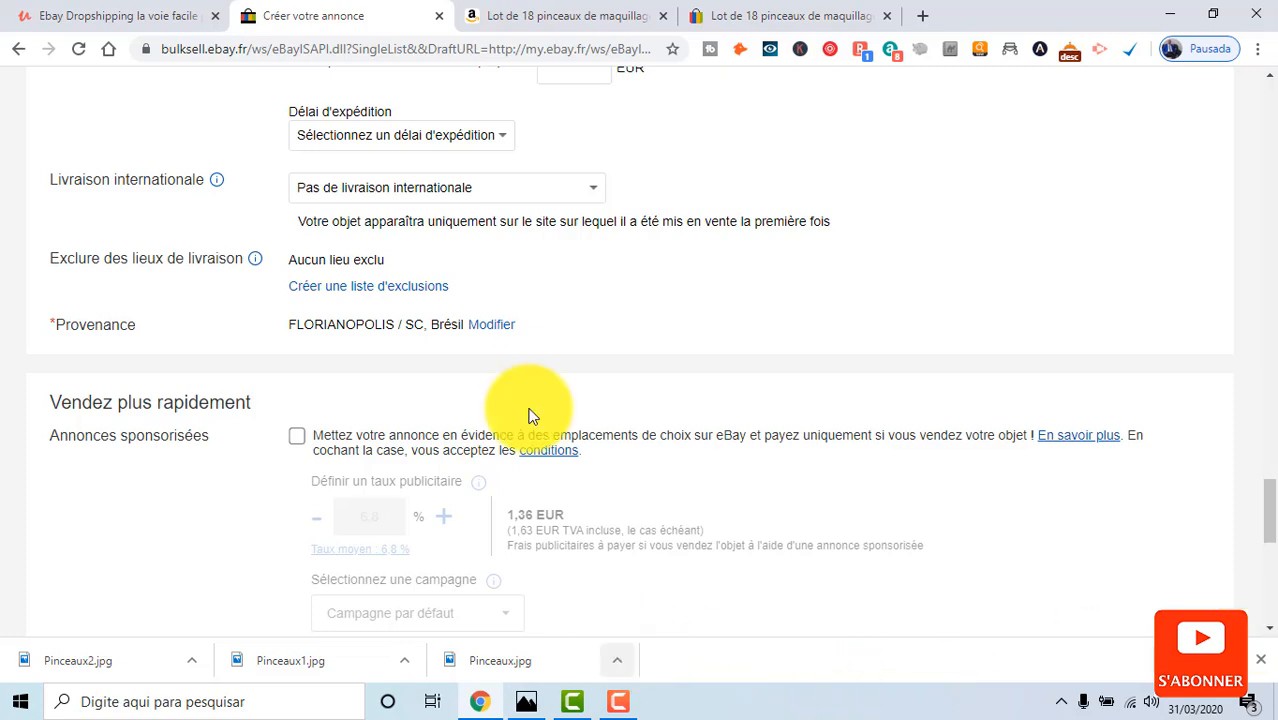
click(487, 325)
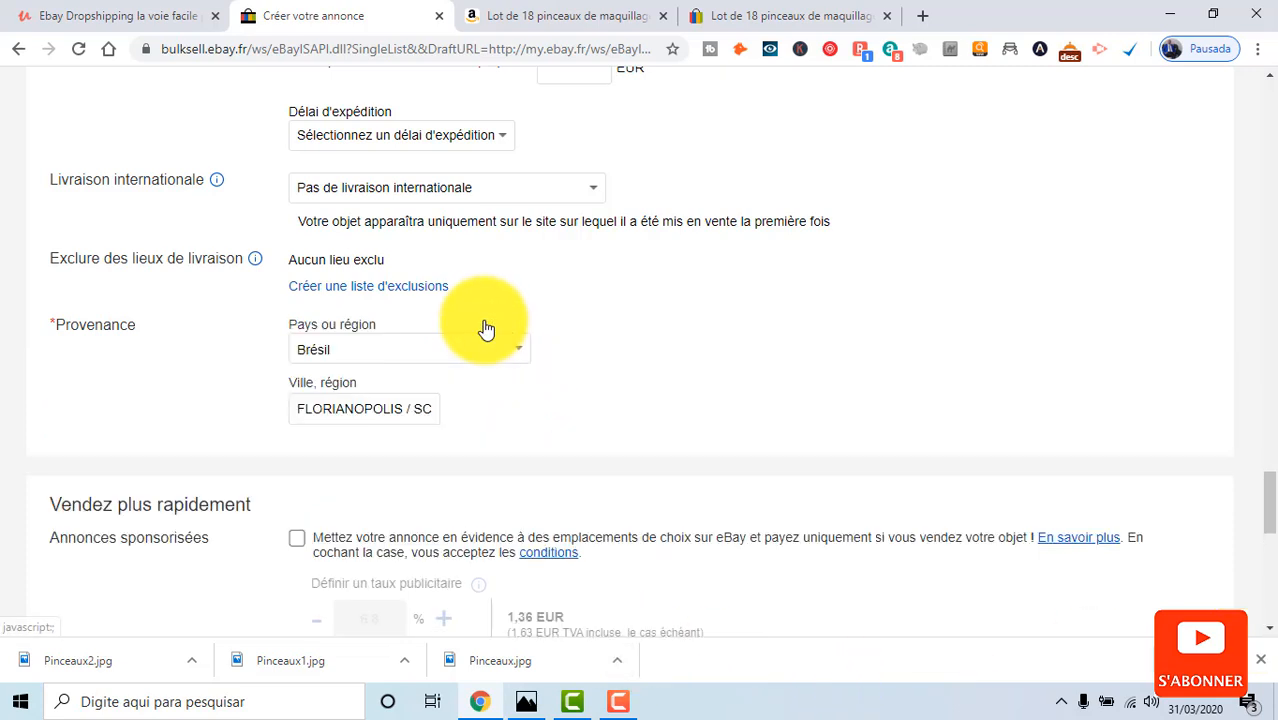
click(519, 347)
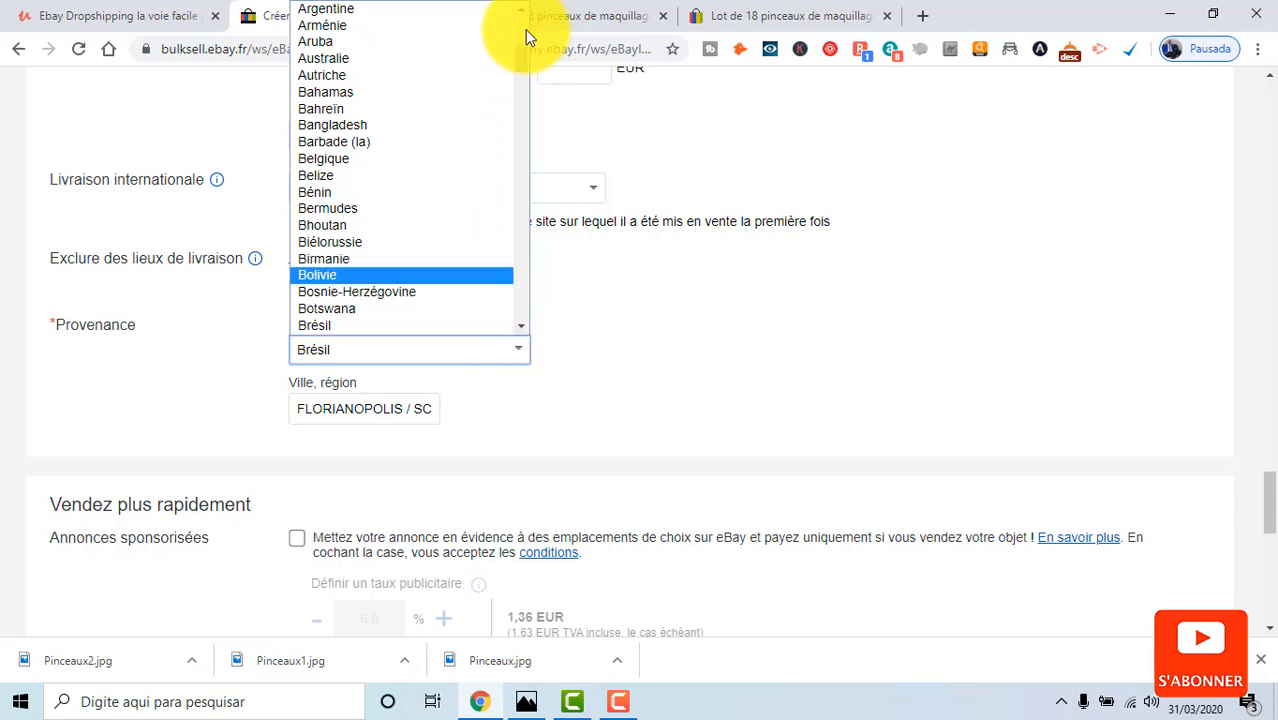
scroll(522, 25, up, 3)
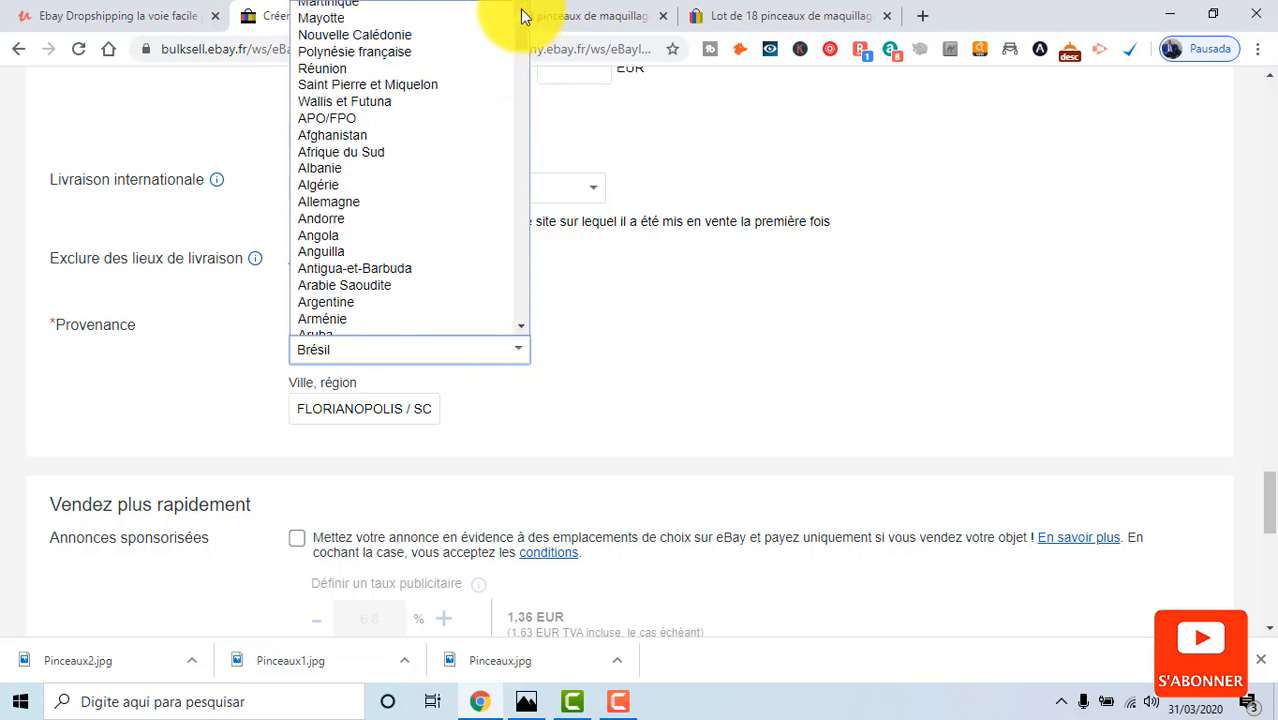
scroll(522, 16, up, 1)
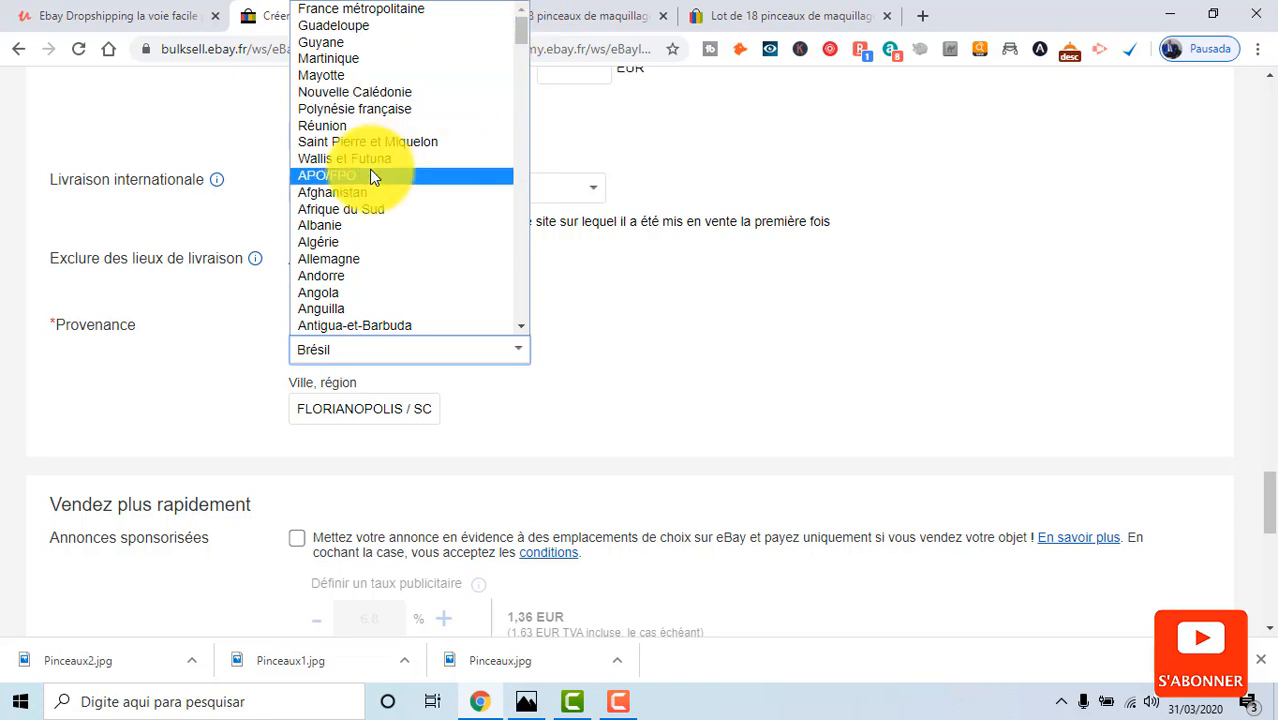
text(fr)
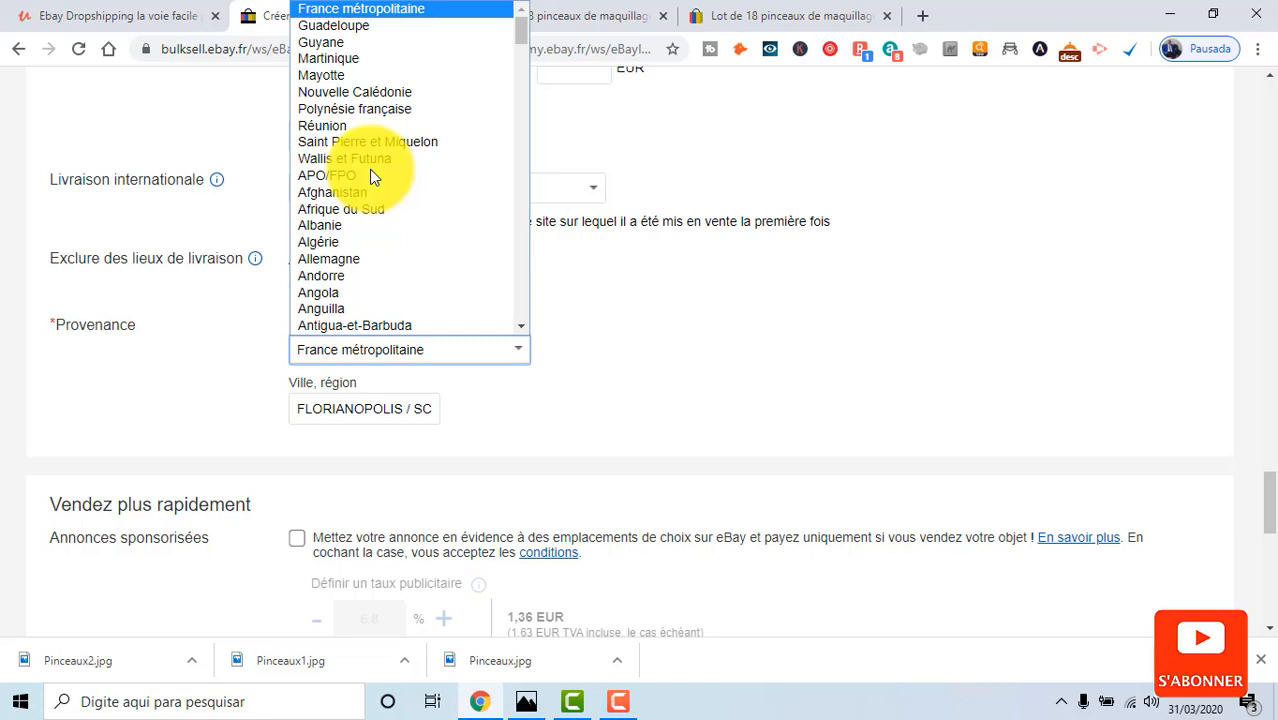
click(391, 9)
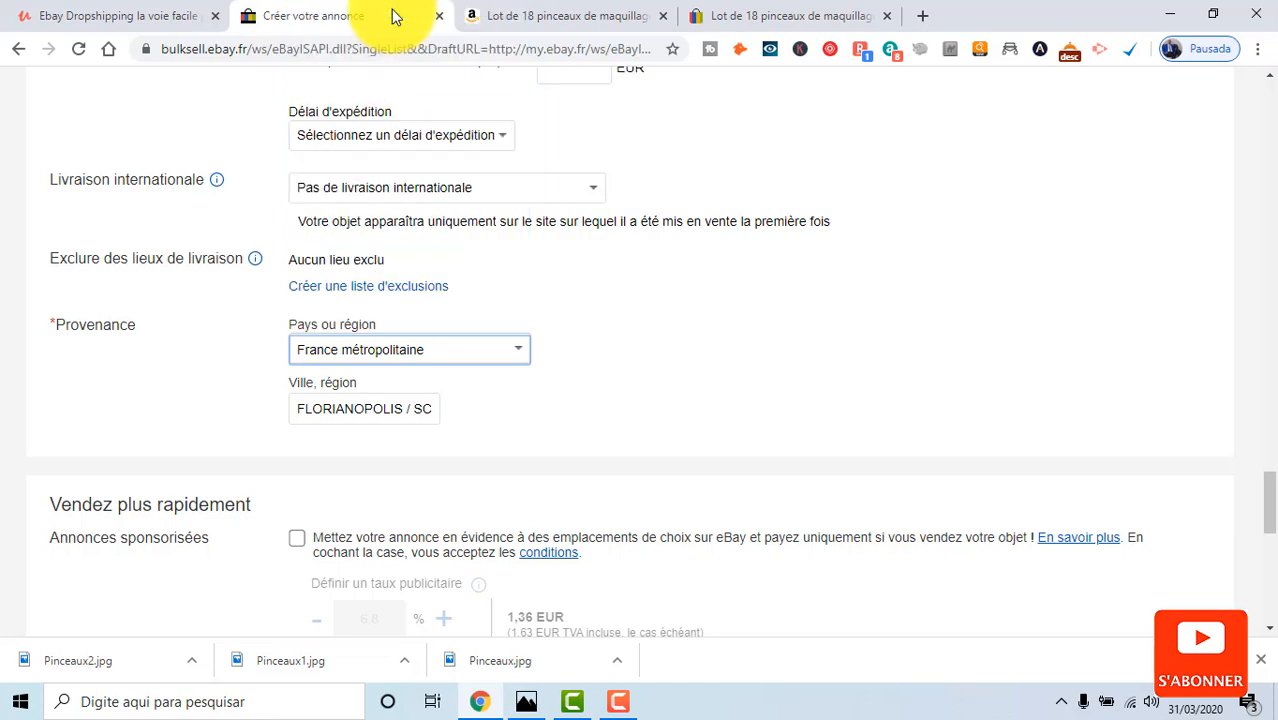
click(433, 352)
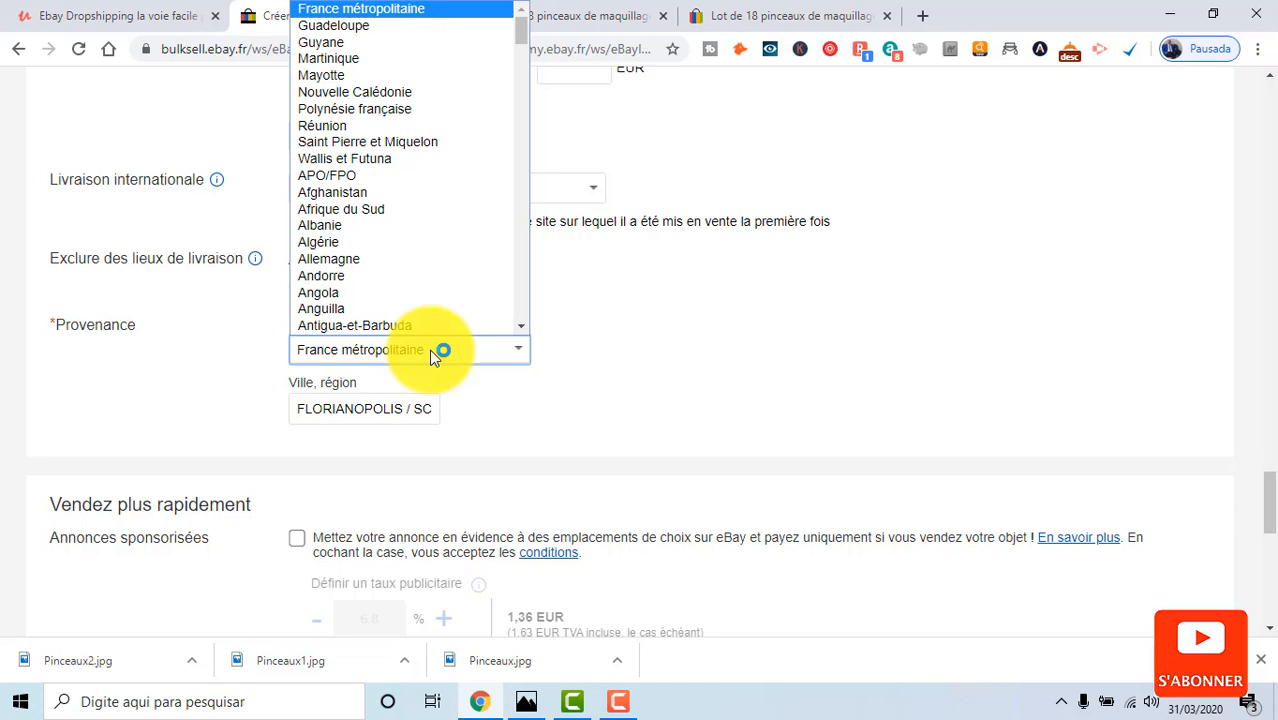
Replace the origin city and region with 'Multiples villes'.
click(430, 409)
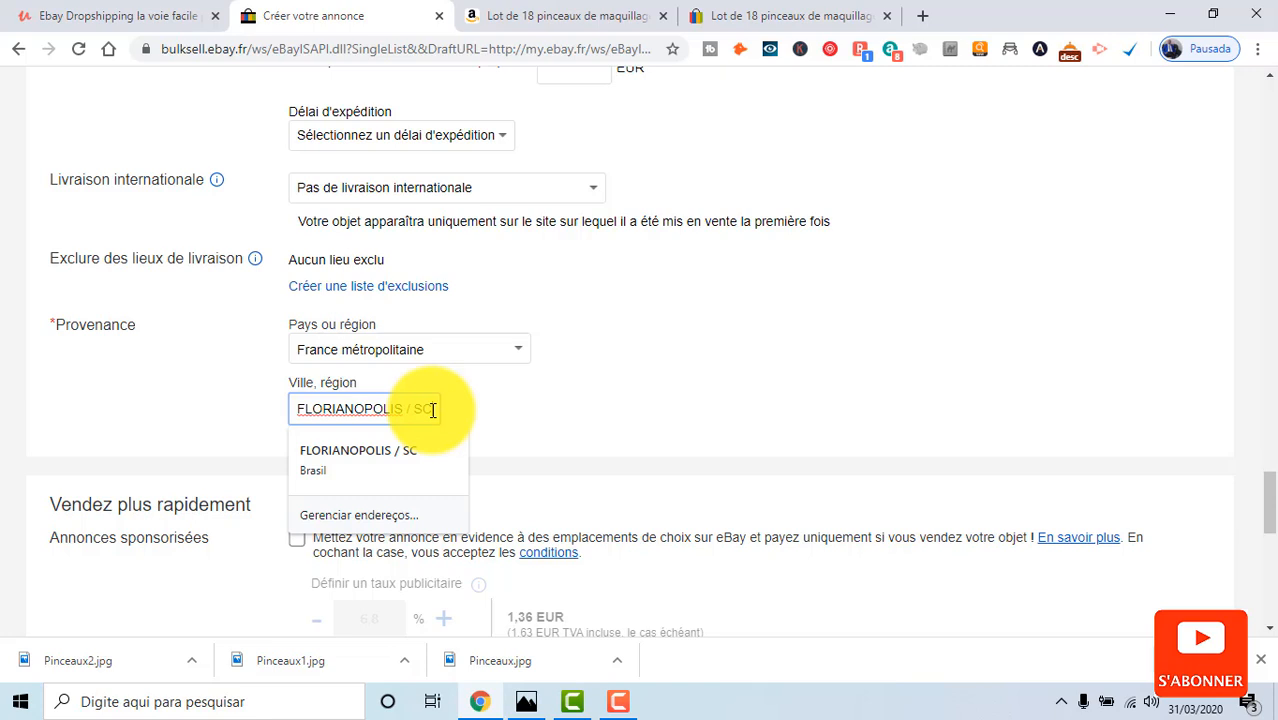
key(BackSpace)
key(BackSpace)
key(BackSpace)
key(BackSpace)
key(BackSpace)
key(BackSpace)
key(BackSpace)
key(BackSpace)
key(BackSpace)
key(BackSpace)
key(BackSpace)
key(BackSpace)
key(BackSpace)
key(BackSpace)
key(BackSpace)
key(BackSpace)
key(BackSpace)
key(BackSpace)
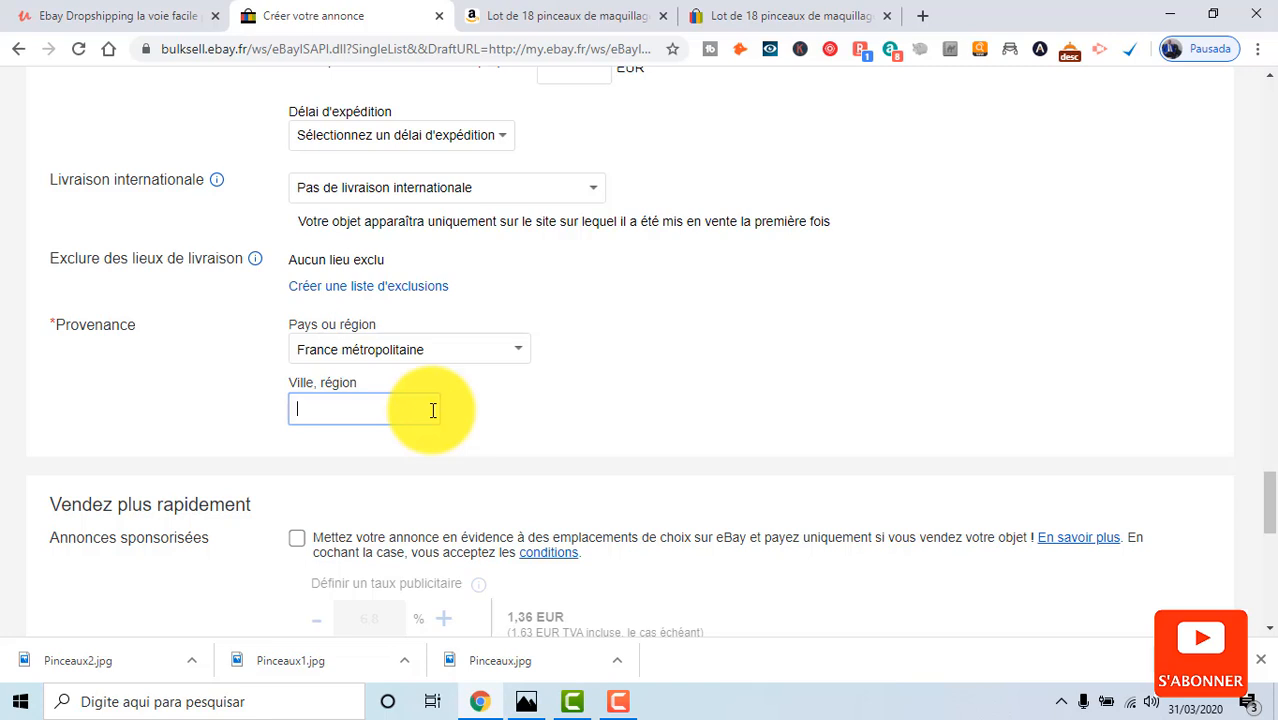
text(M)
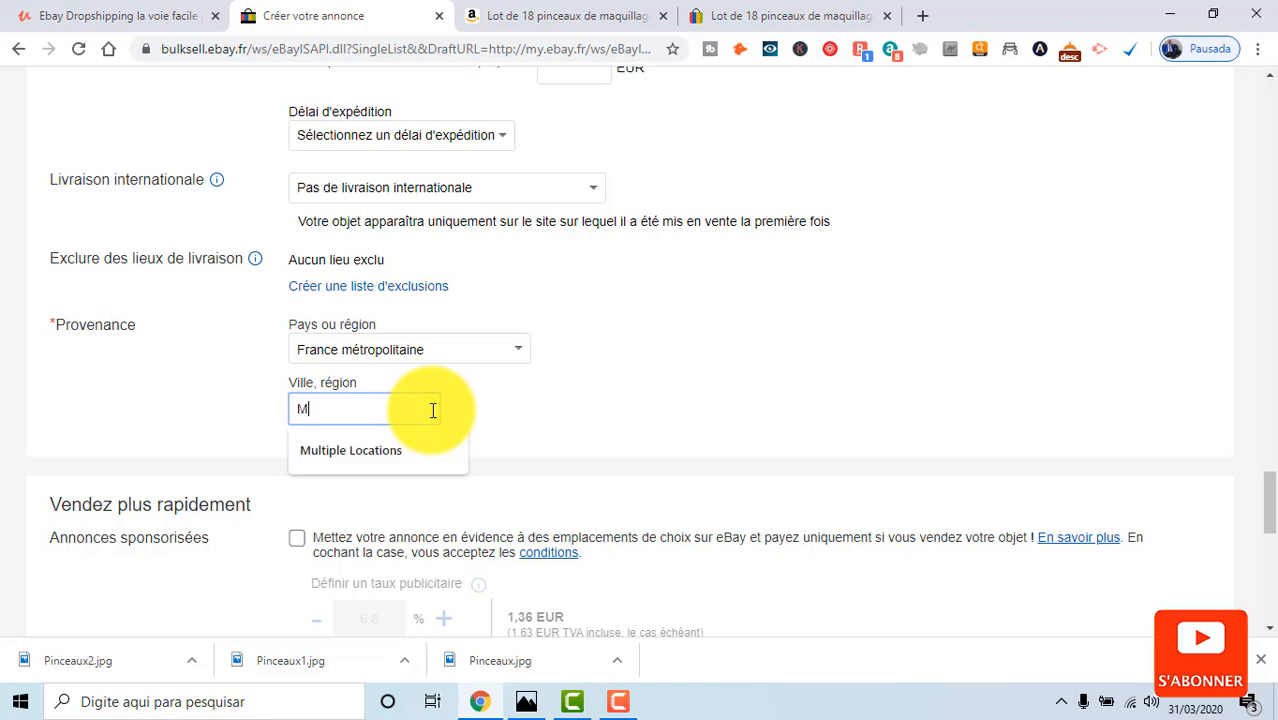
text(ultiples)
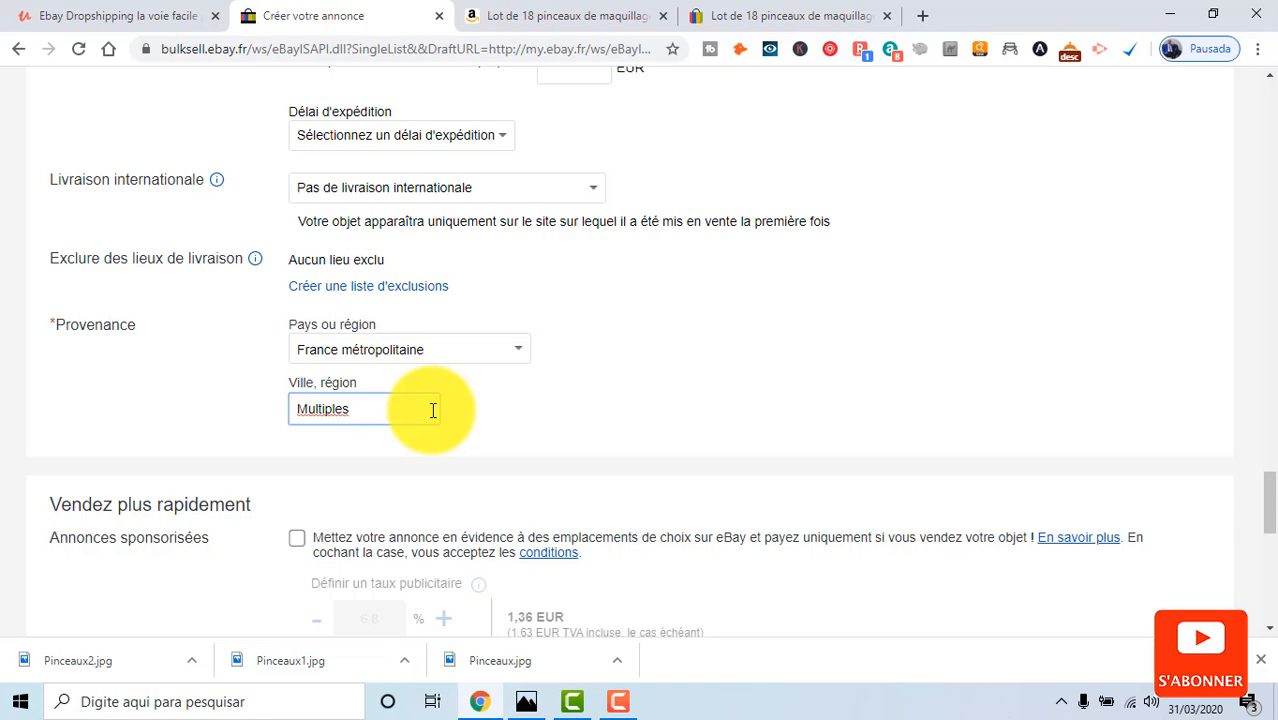
text(villes)
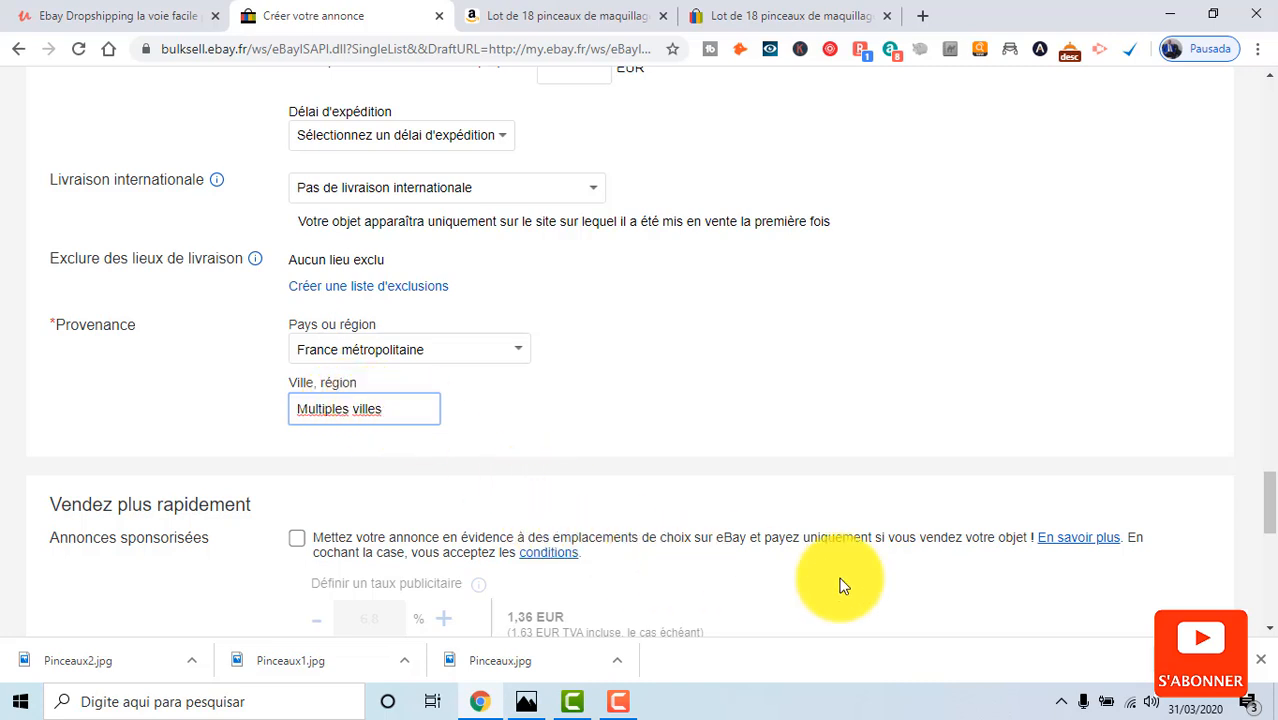
Enable Annonces sponsorisées at 6,8 % and the Achat multiple discount of 5 % for 2+ items.
scroll(1268, 636, down, 3)
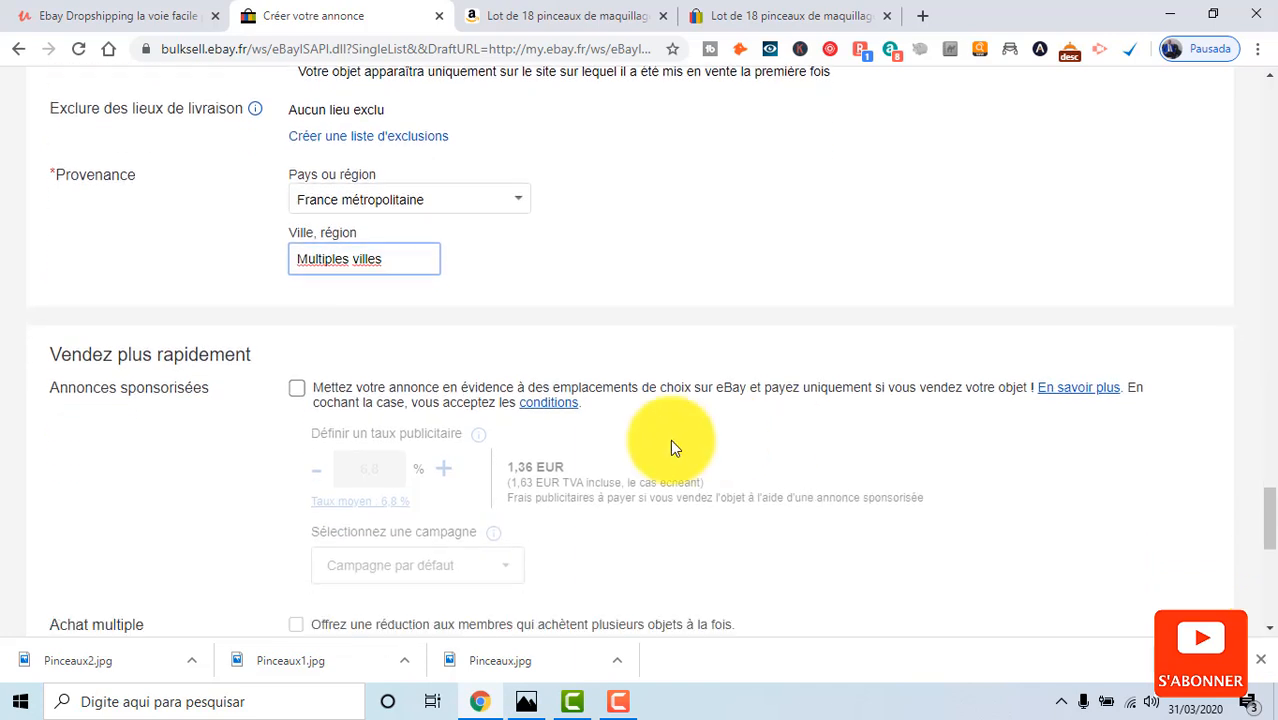
click(298, 388)
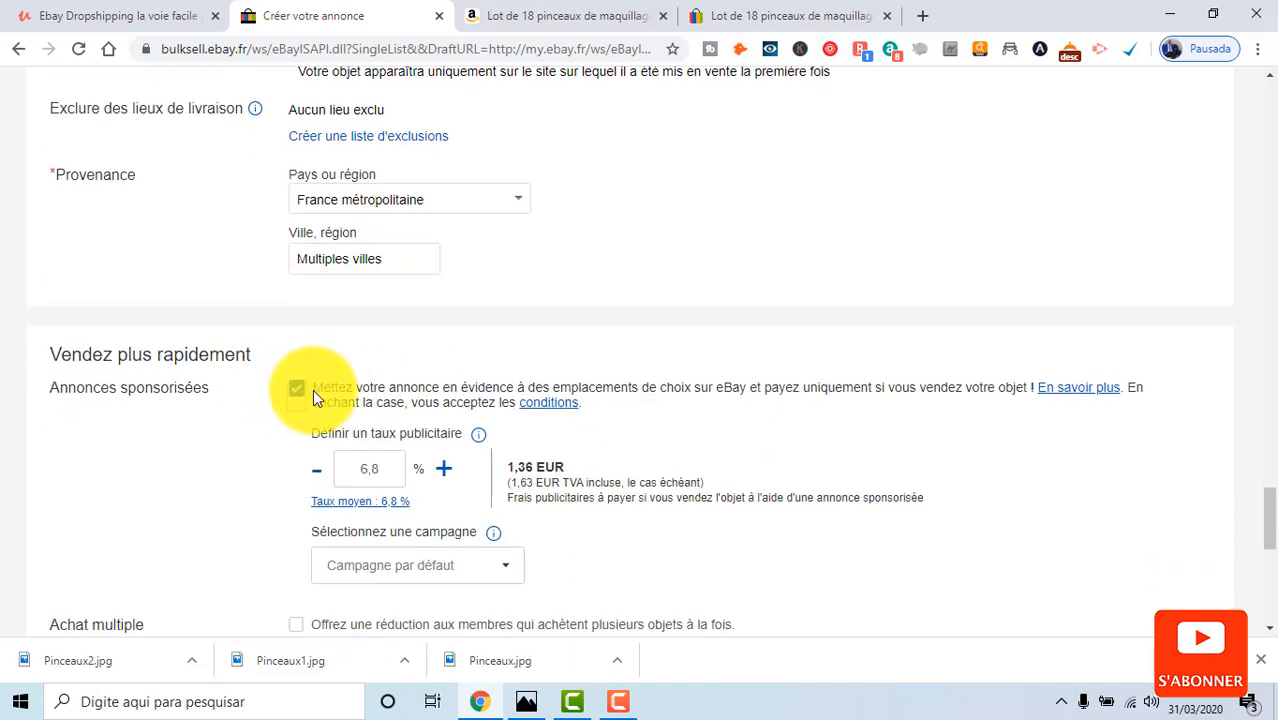
scroll(1268, 636, down, 3)
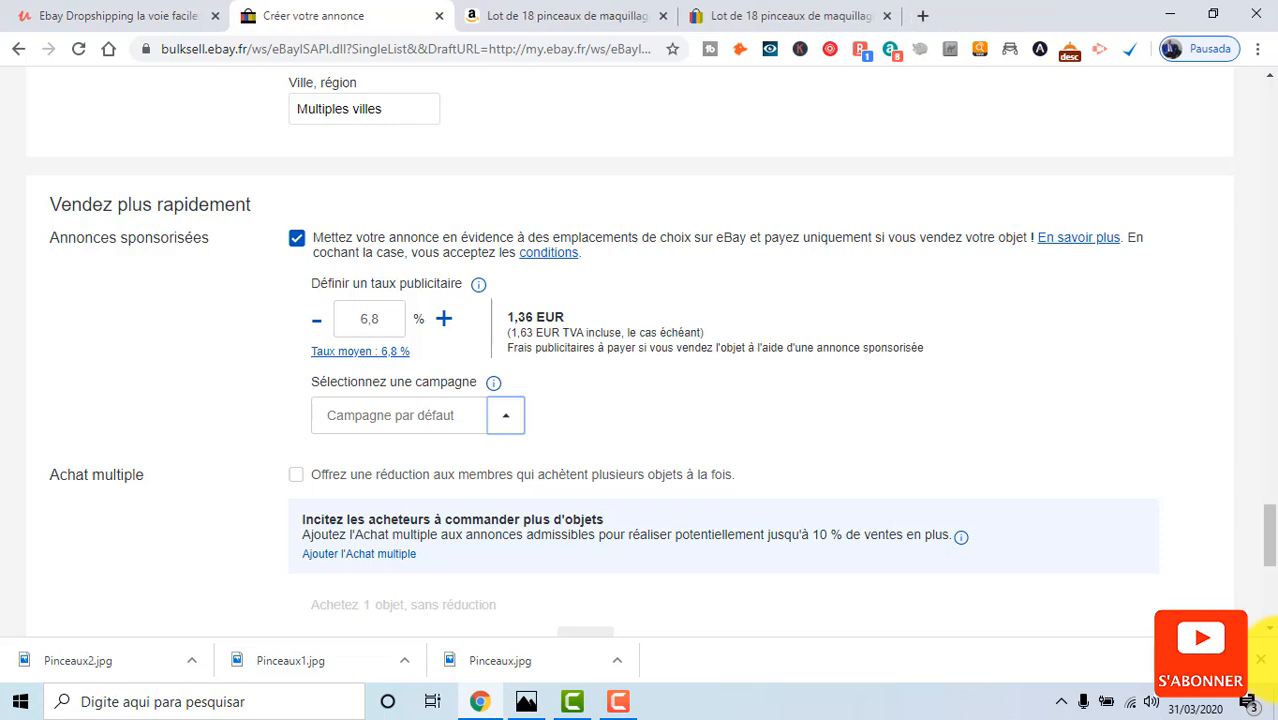
click(298, 474)
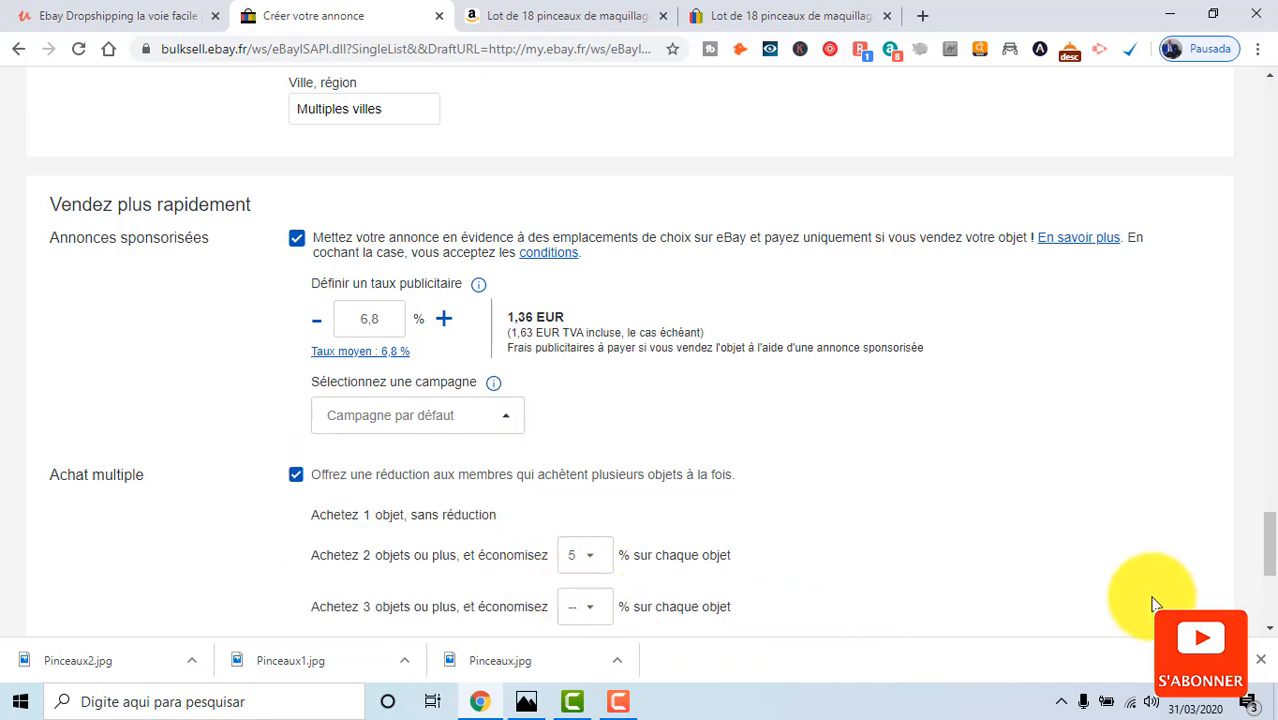
scroll(1272, 620, down, 2)
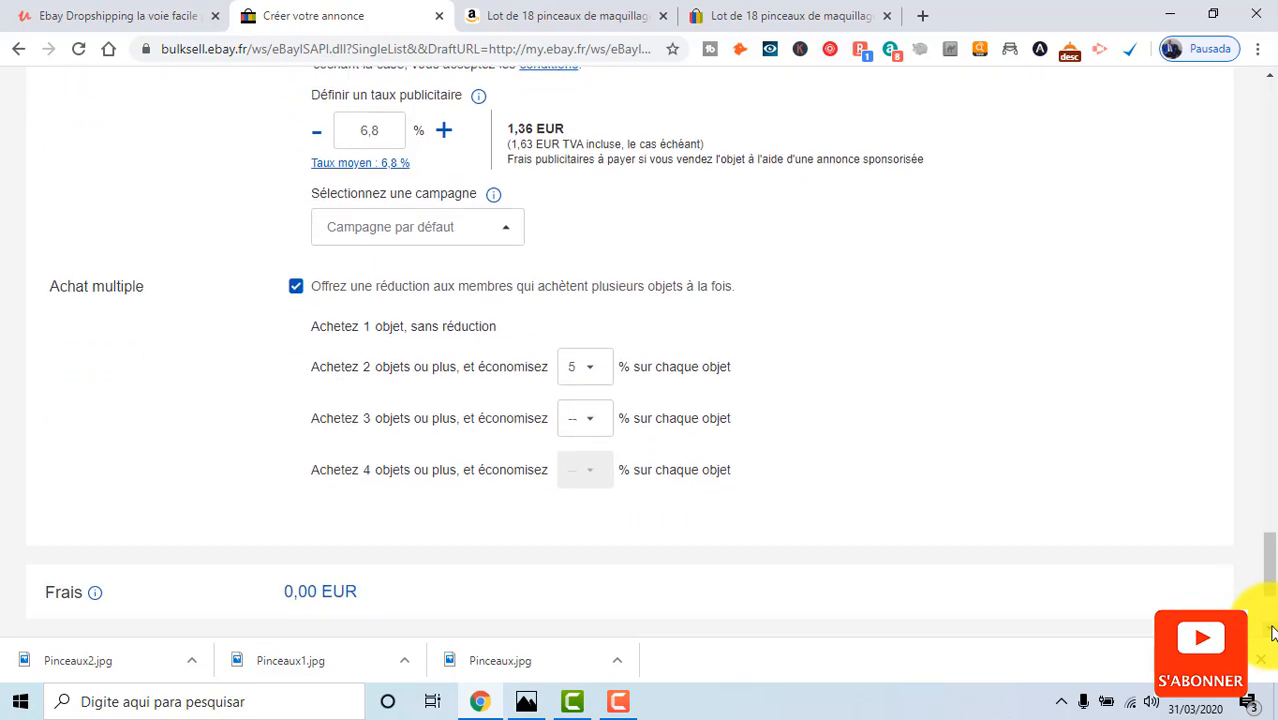
scroll(1272, 632, down, 2)
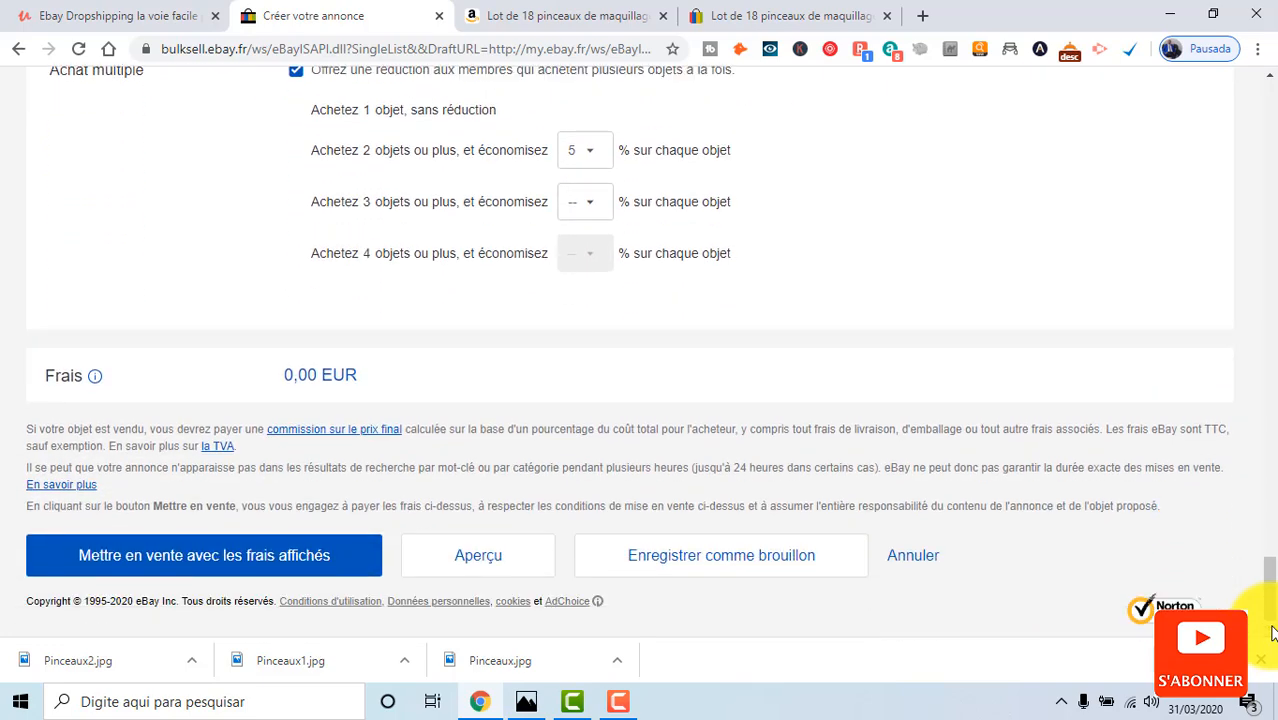
Submit the listing, then set the missing Délai d'expédition to Même jour ouvrable.
click(204, 558)
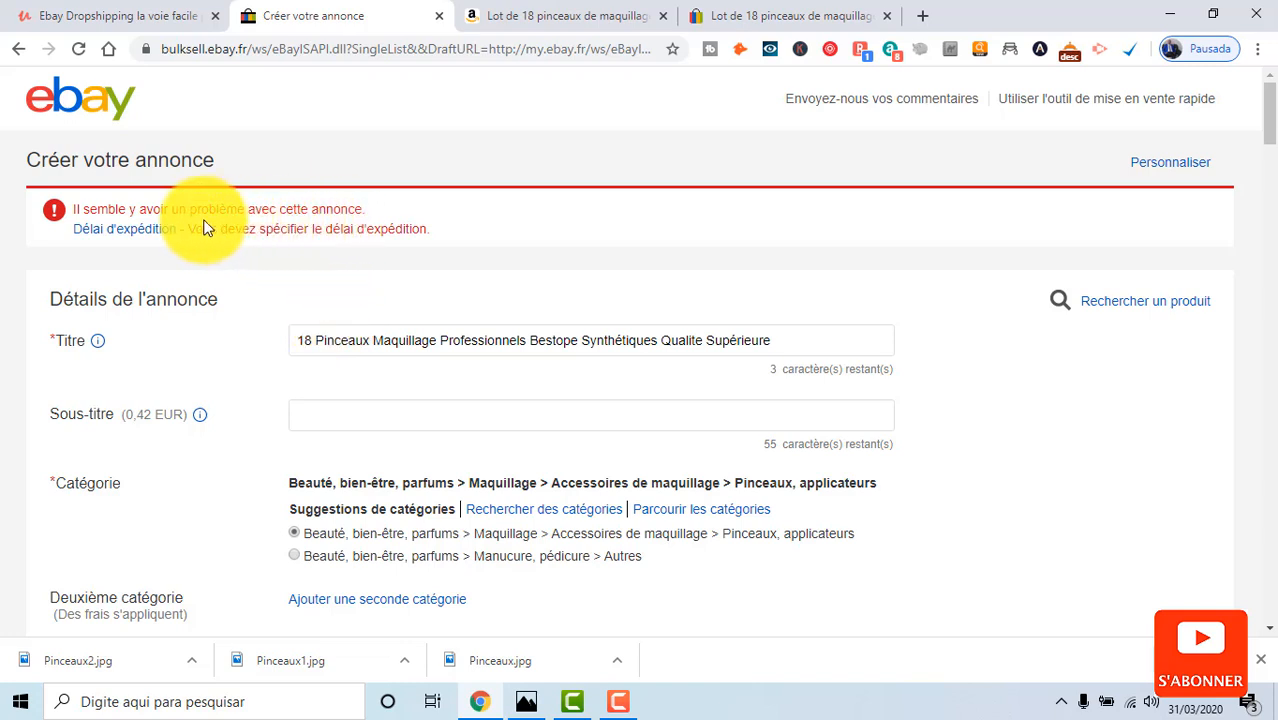
click(140, 231)
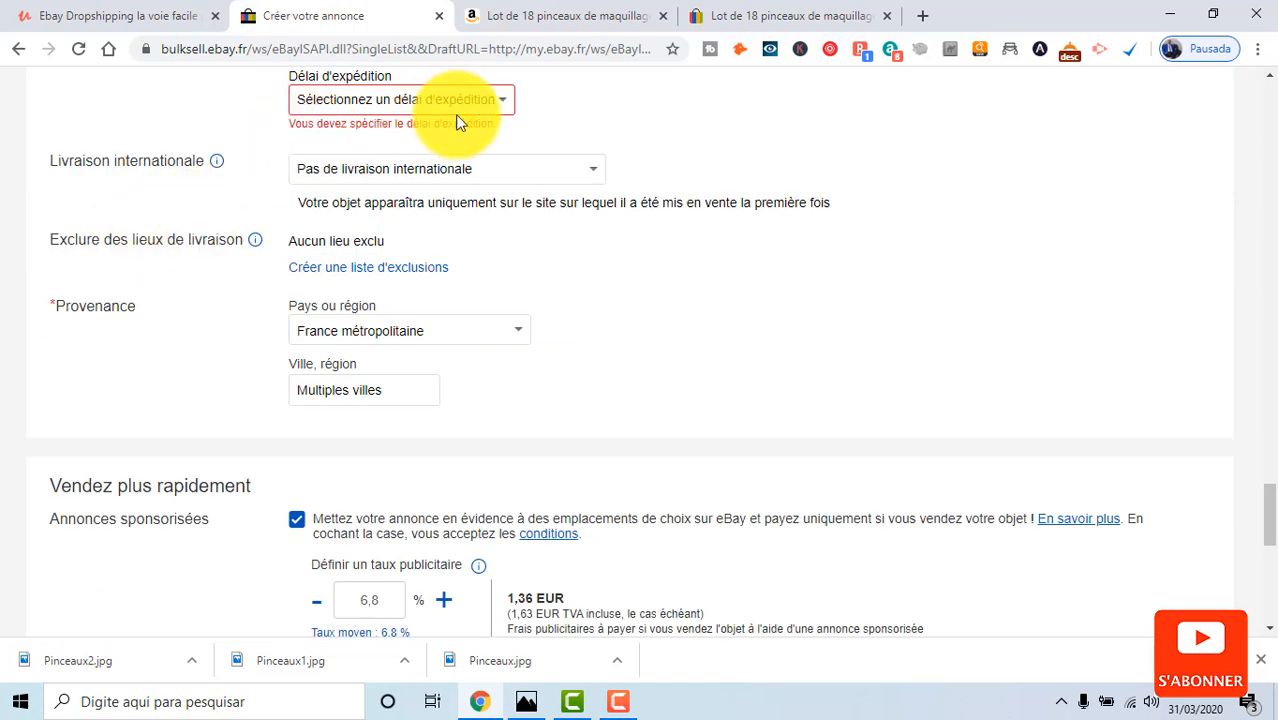
click(503, 103)
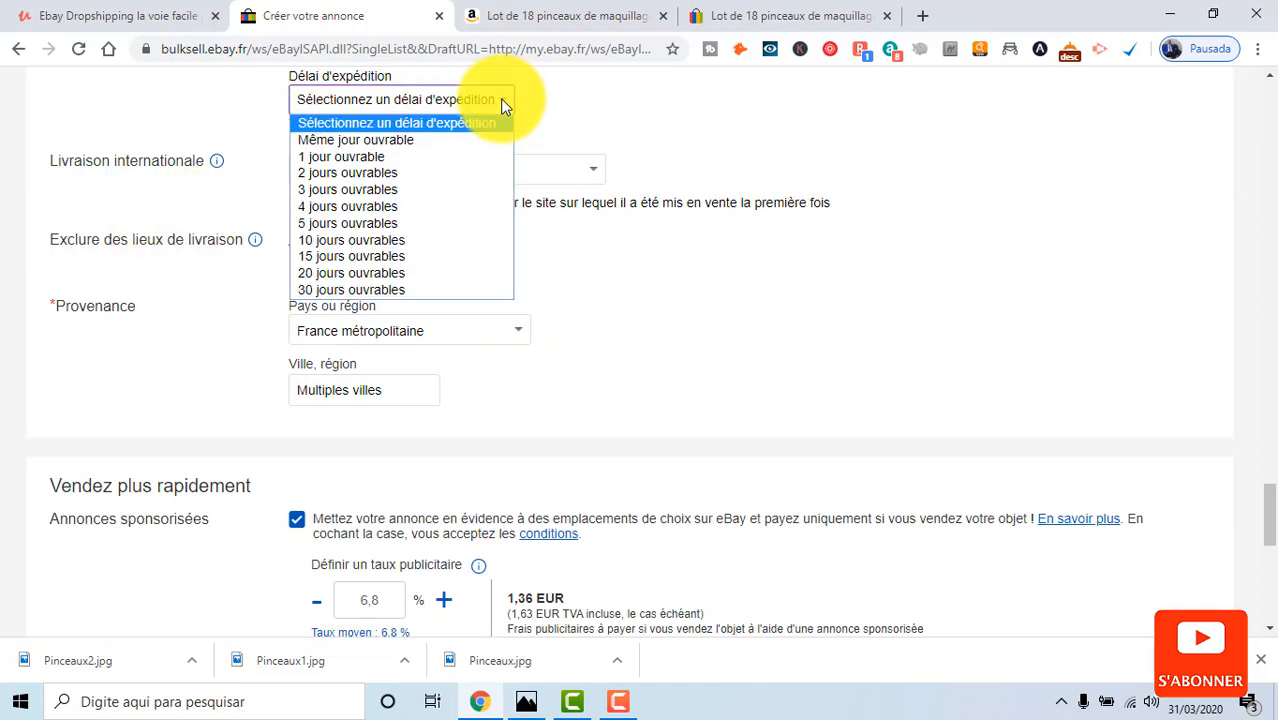
click(417, 136)
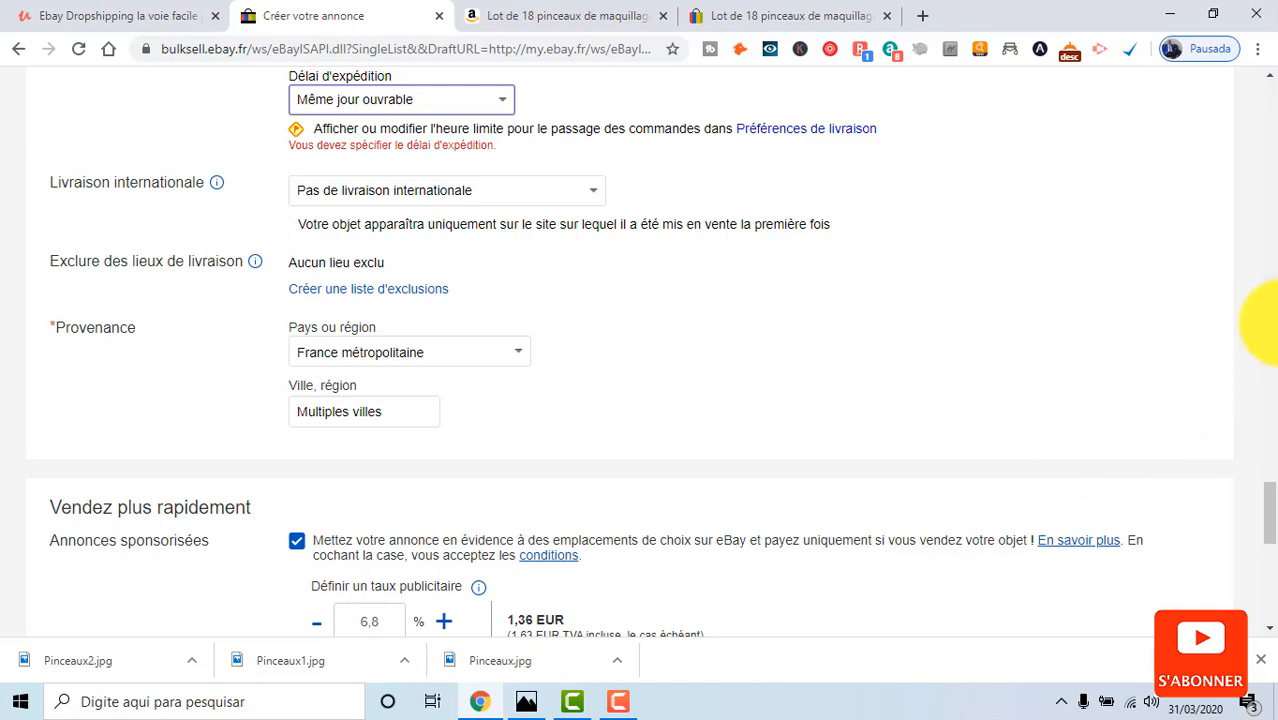
drag(1266, 514, 1274, 600)
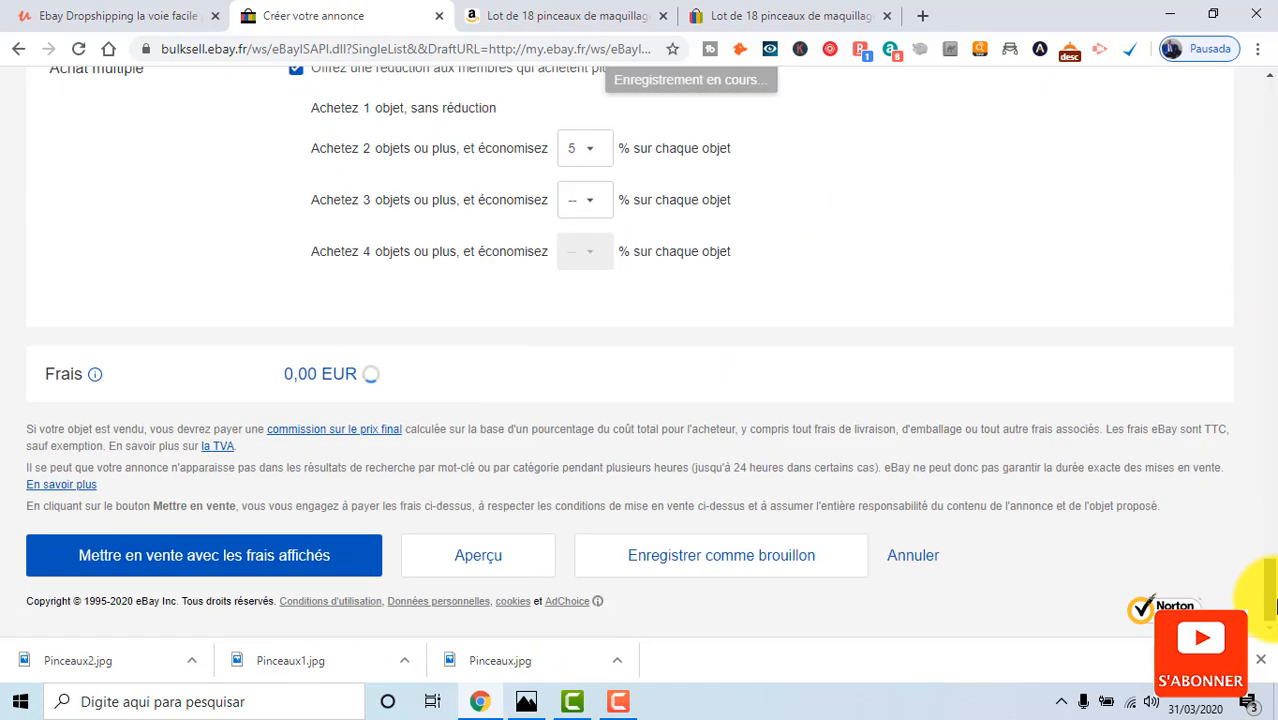
Resubmit the listing with the displayed fees and sign back in with the account password.
click(181, 558)
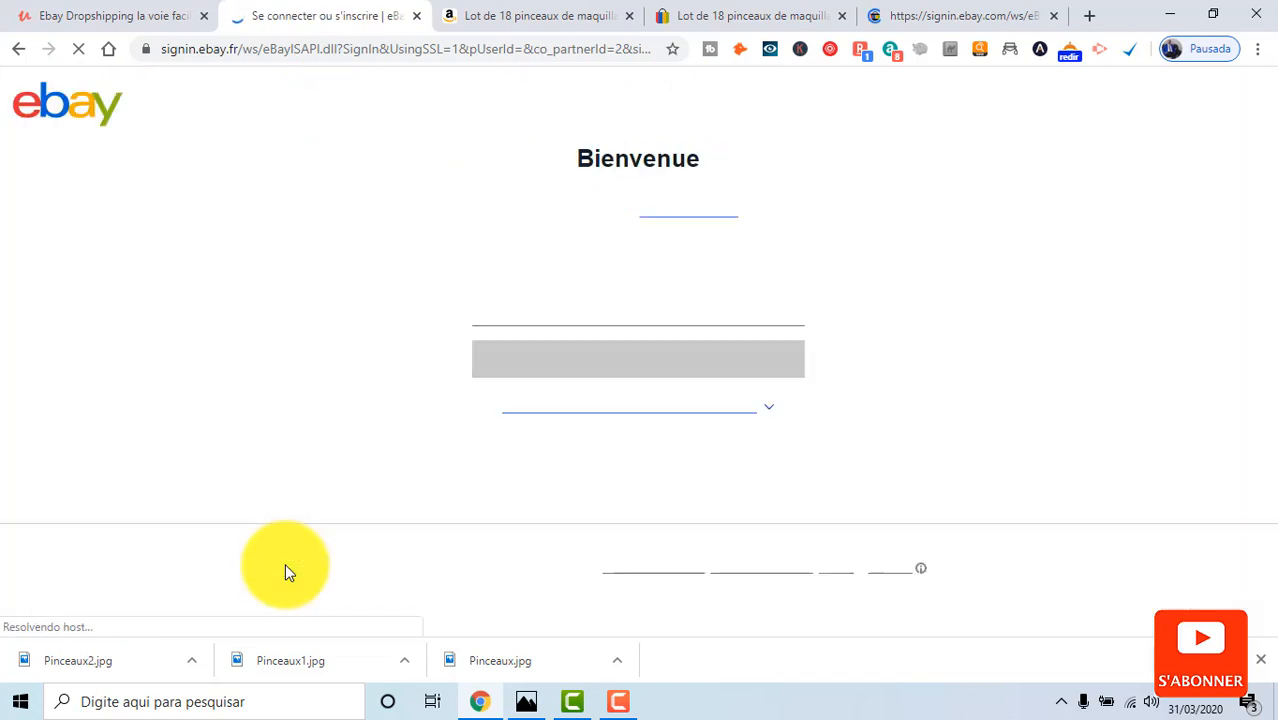
click(517, 324)
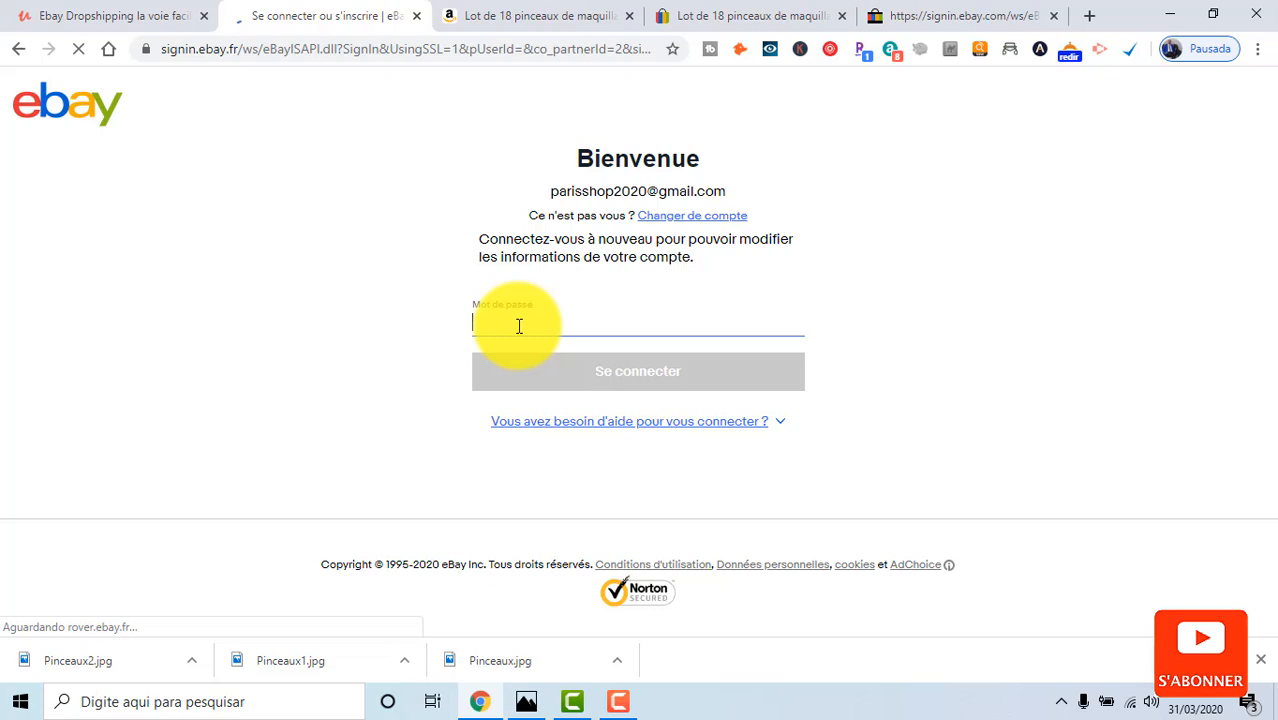
text(•)
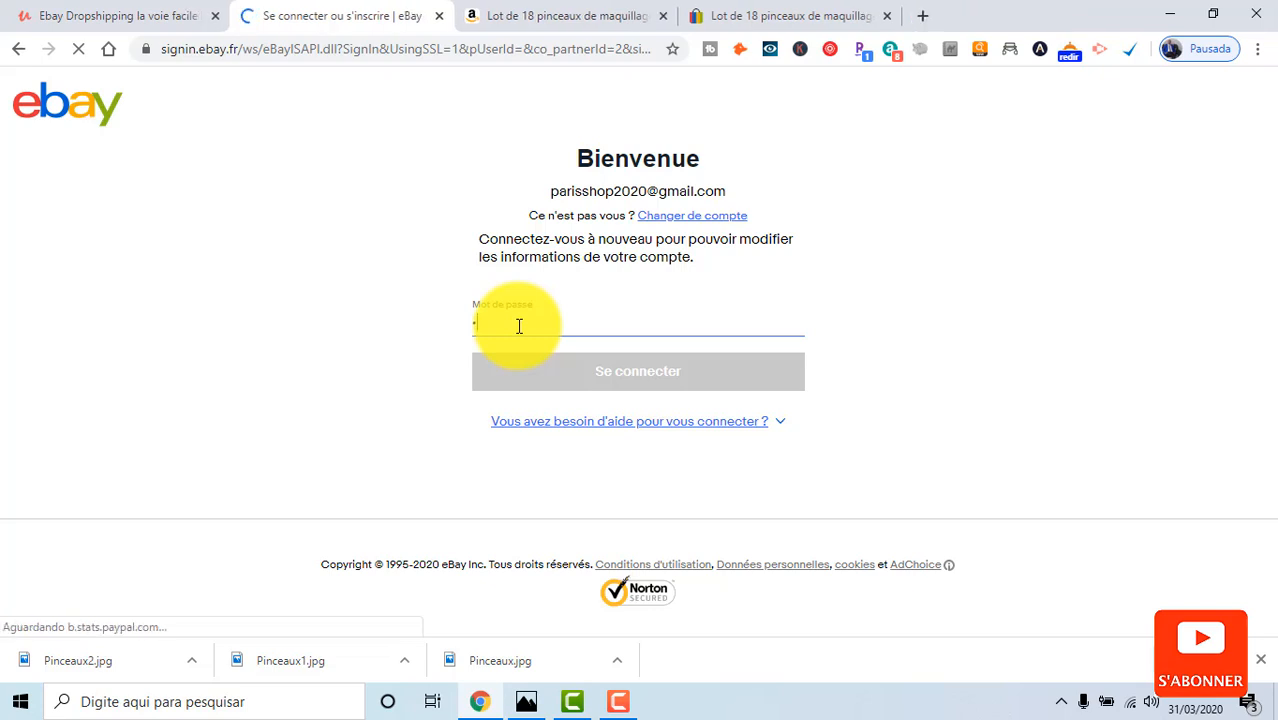
text(••)
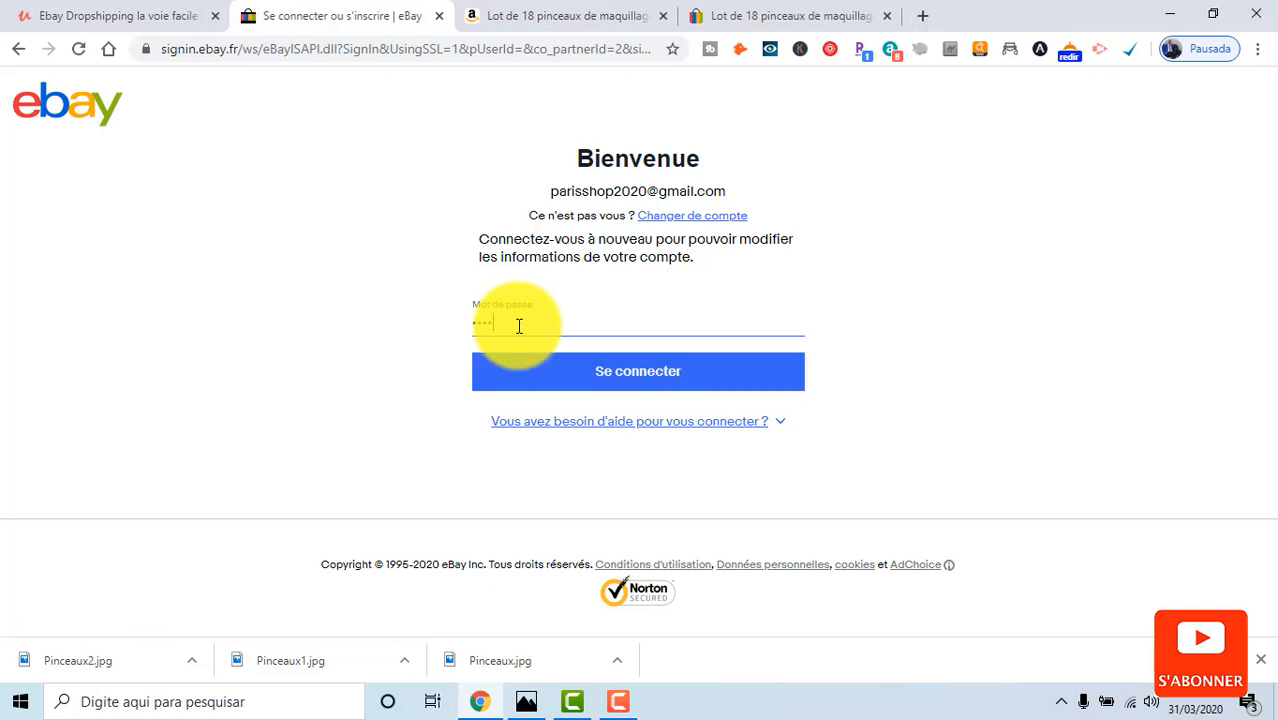
text(••••)
click(650, 376)
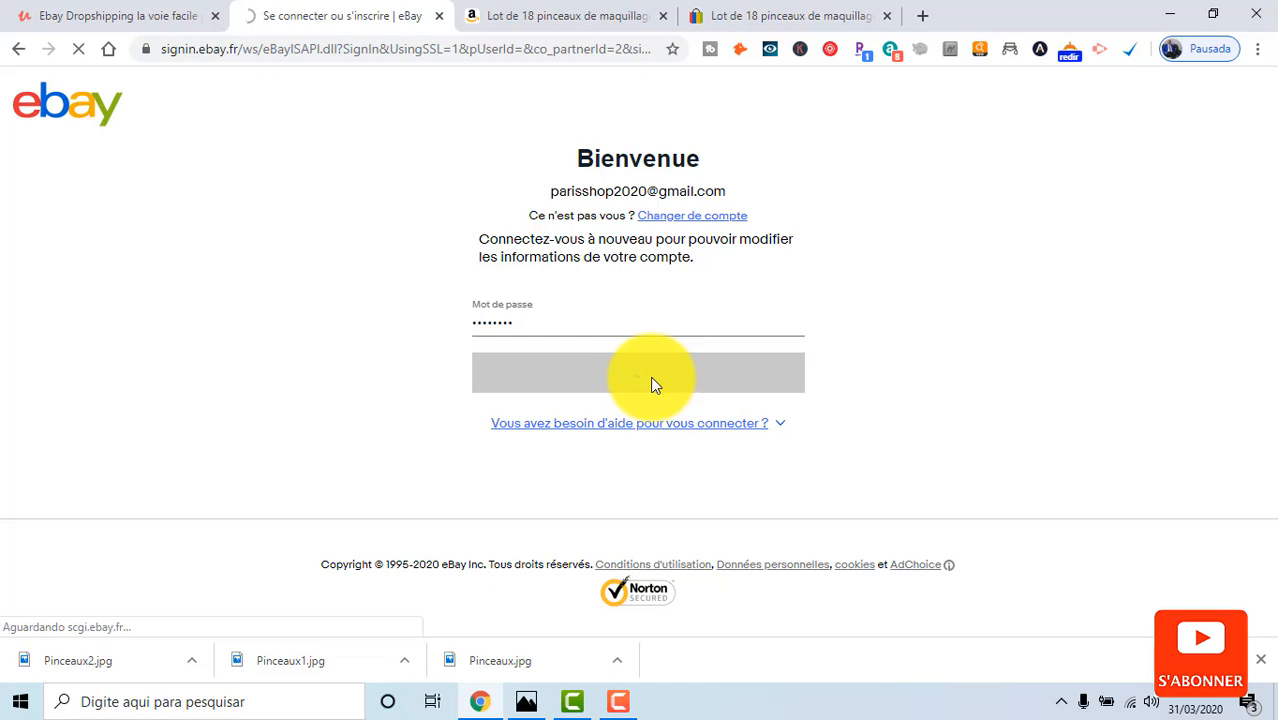
click(622, 705)
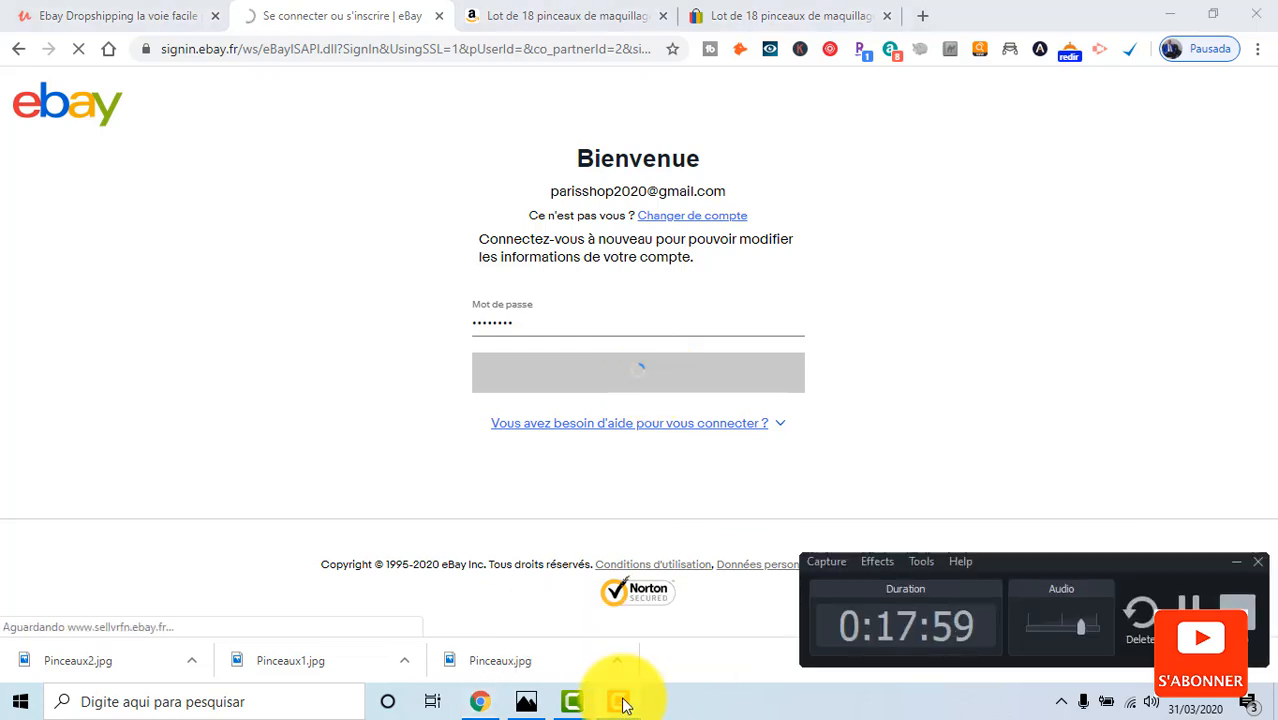
click(622, 705)
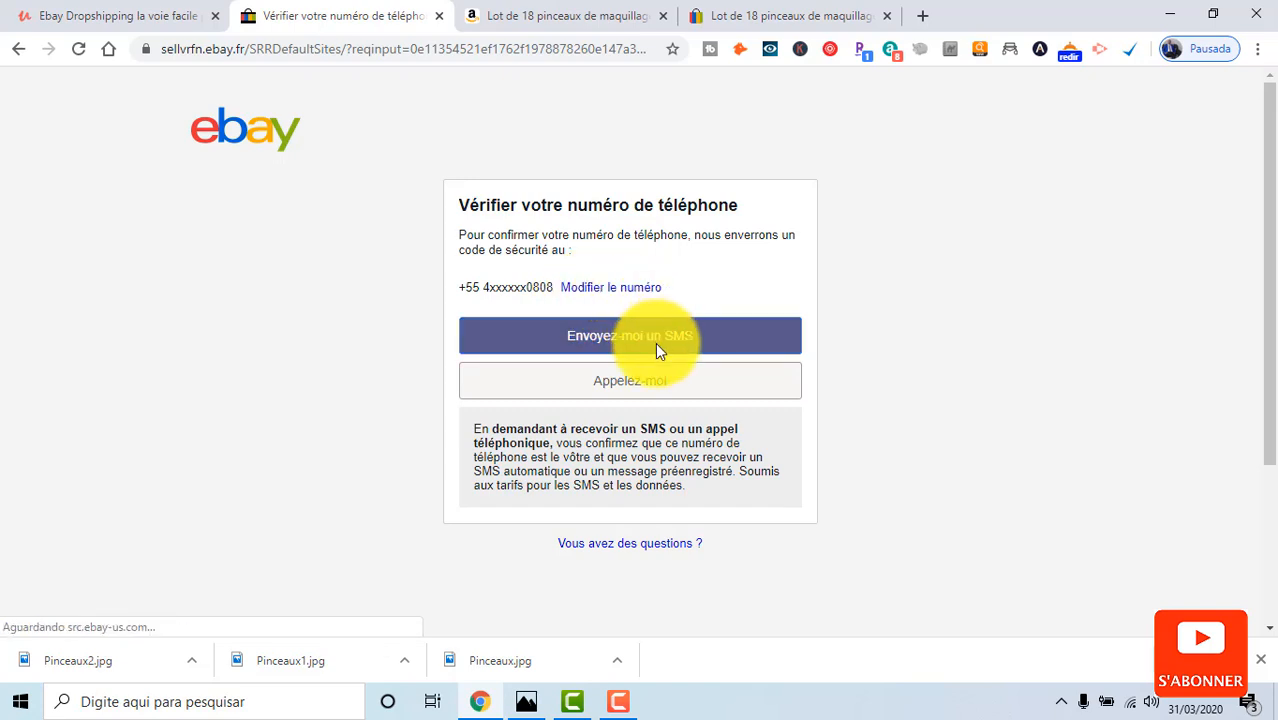
Have a security code sent by SMS and enter the received code to verify the phone.
click(600, 344)
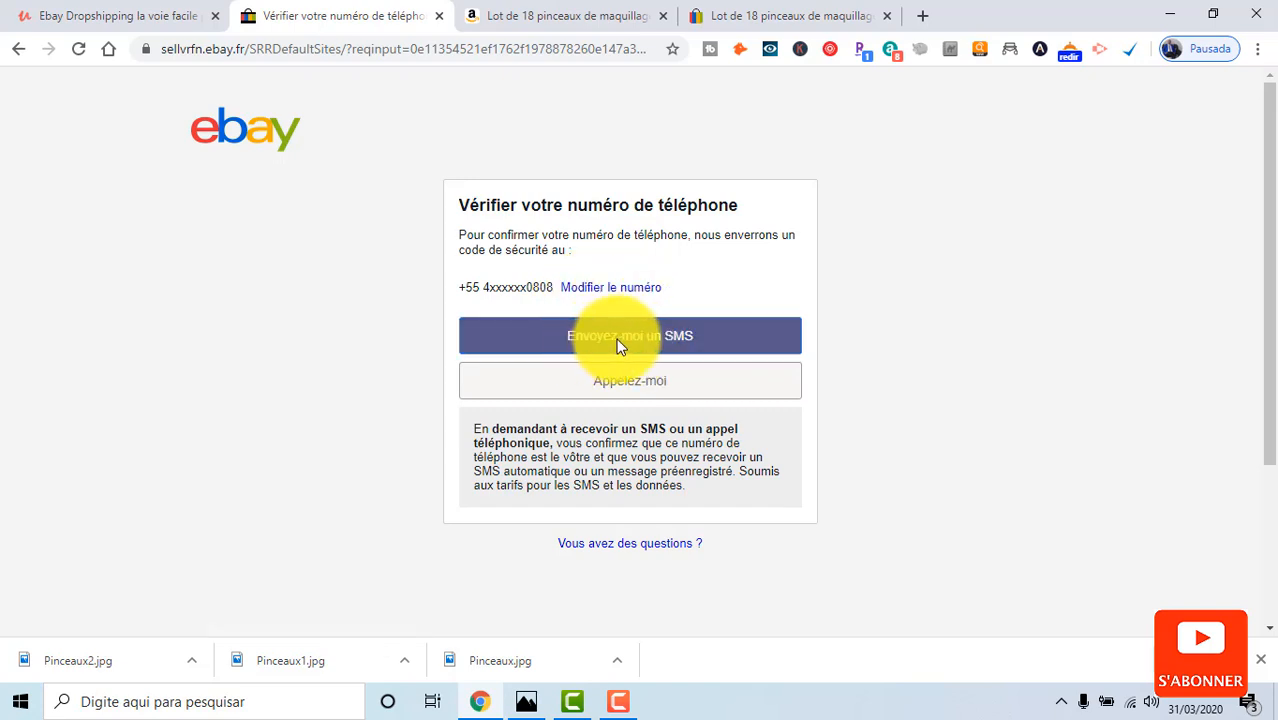
click(617, 344)
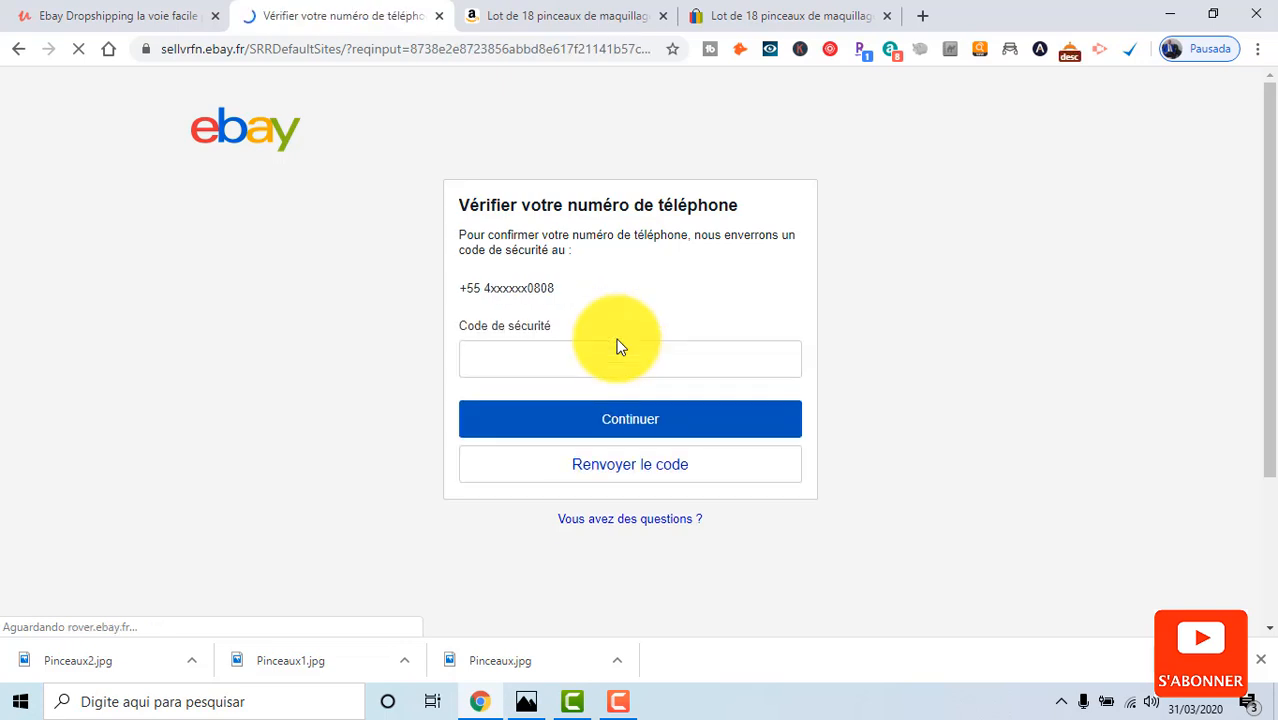
click(504, 352)
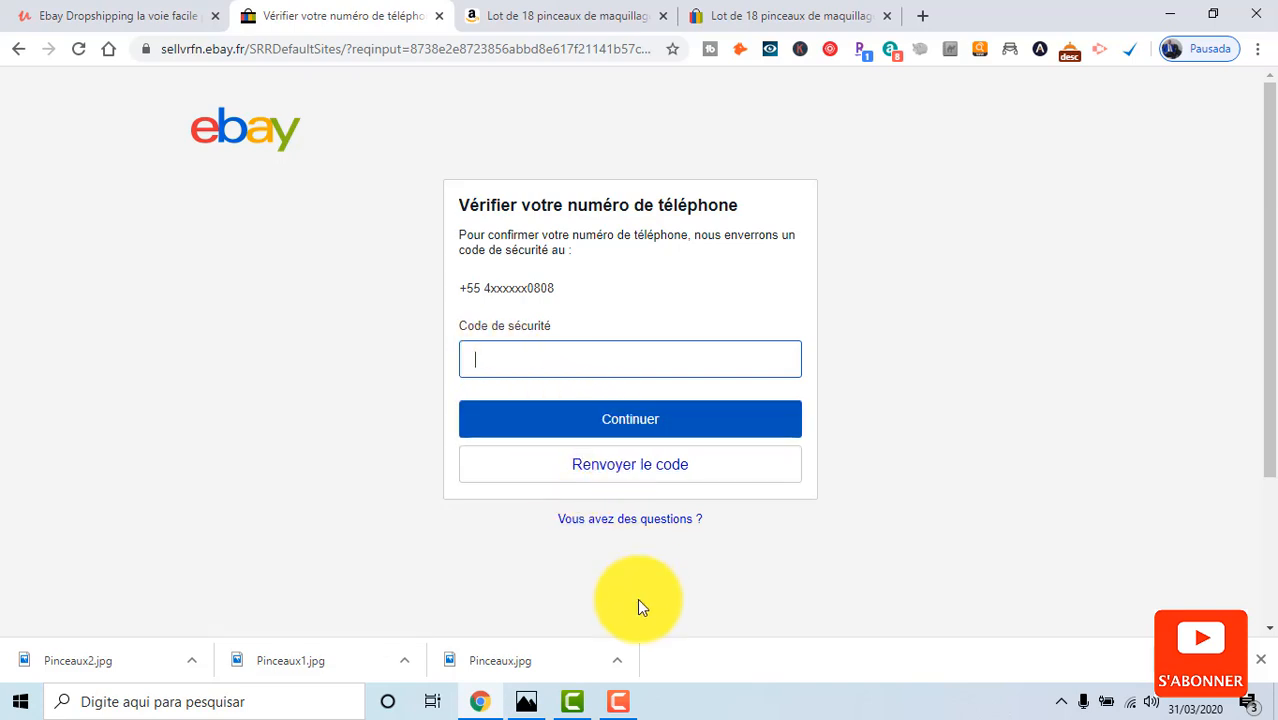
click(622, 700)
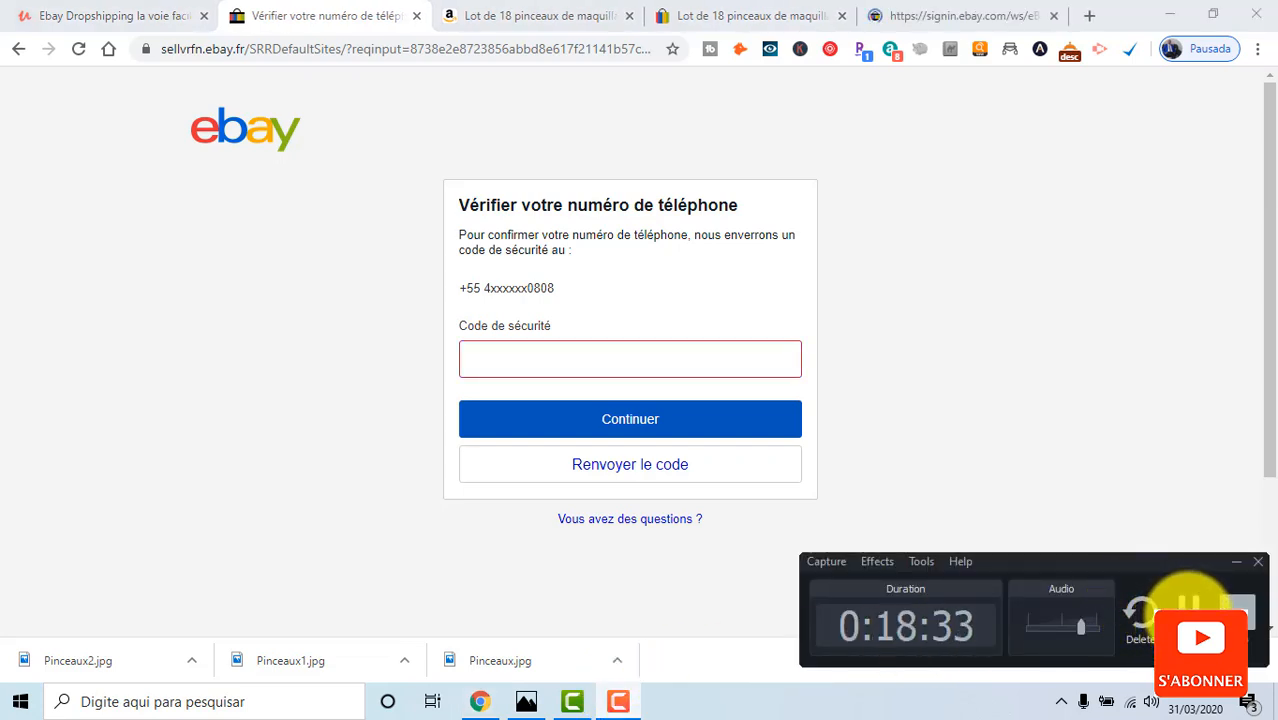
click(1186, 606)
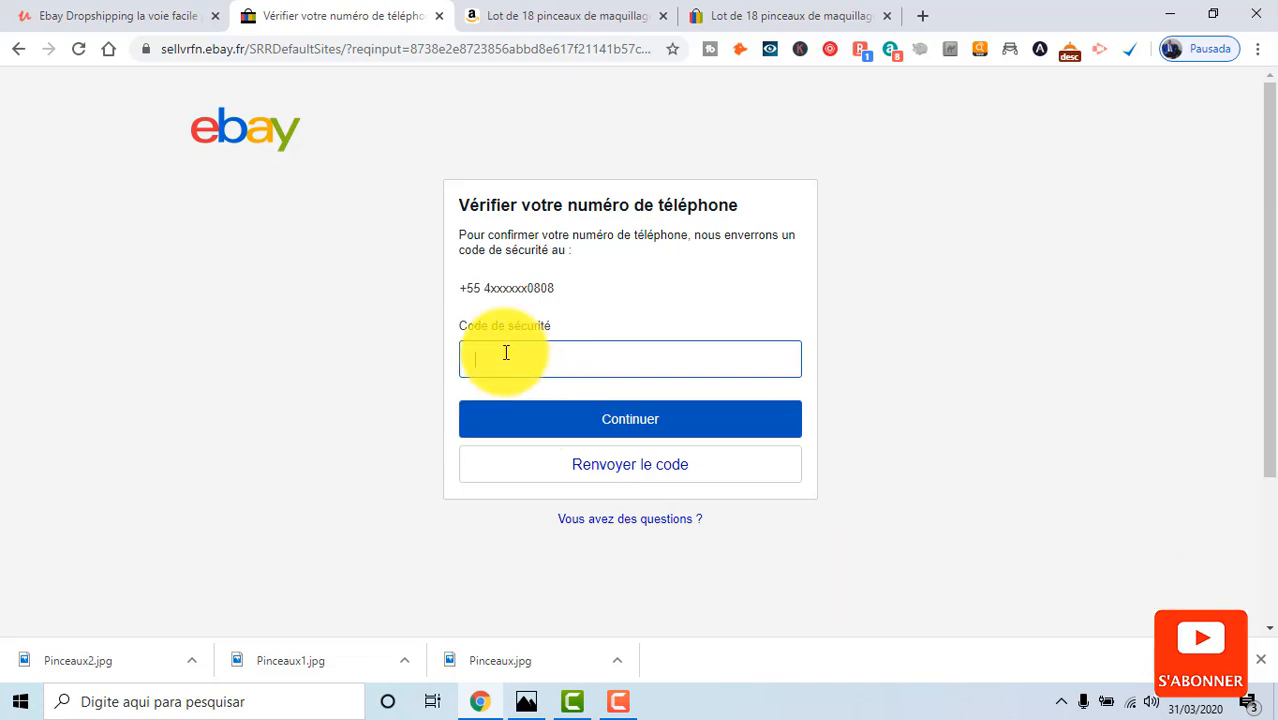
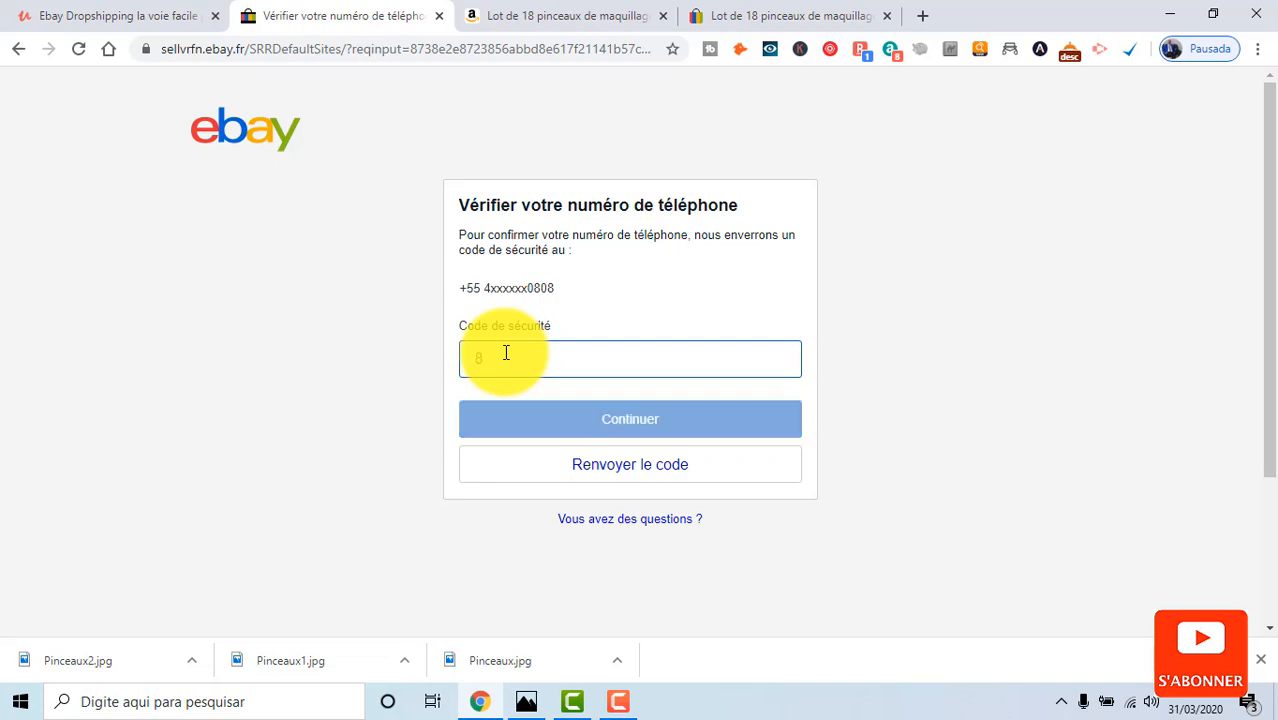
click(637, 416)
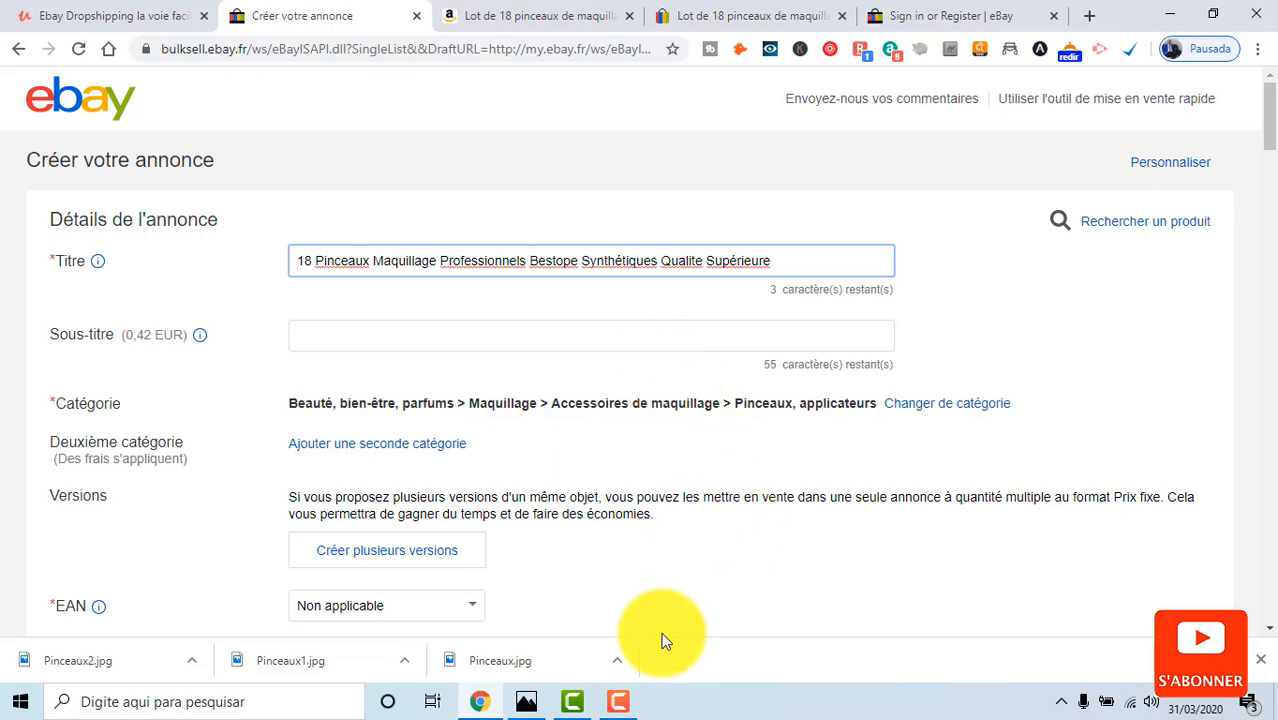
Wait for the phone verification to finish and the Créer votre annonce form to reload.
mouse_move(653, 664)
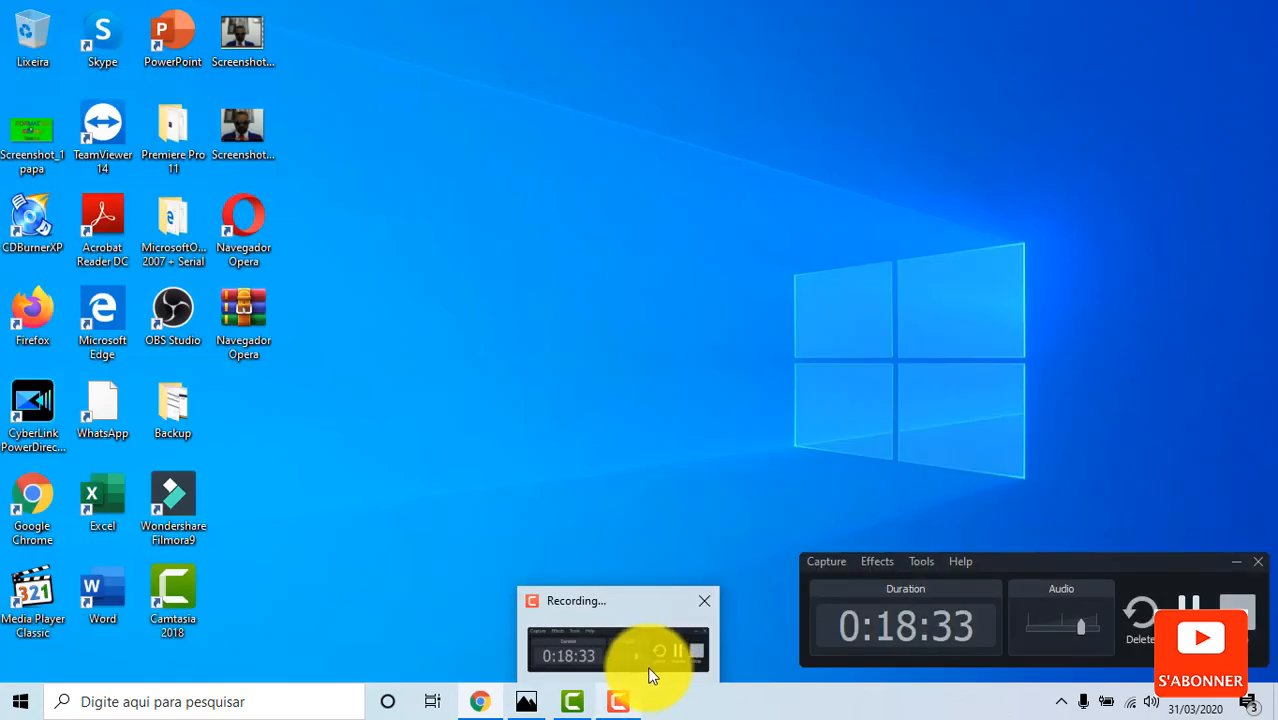